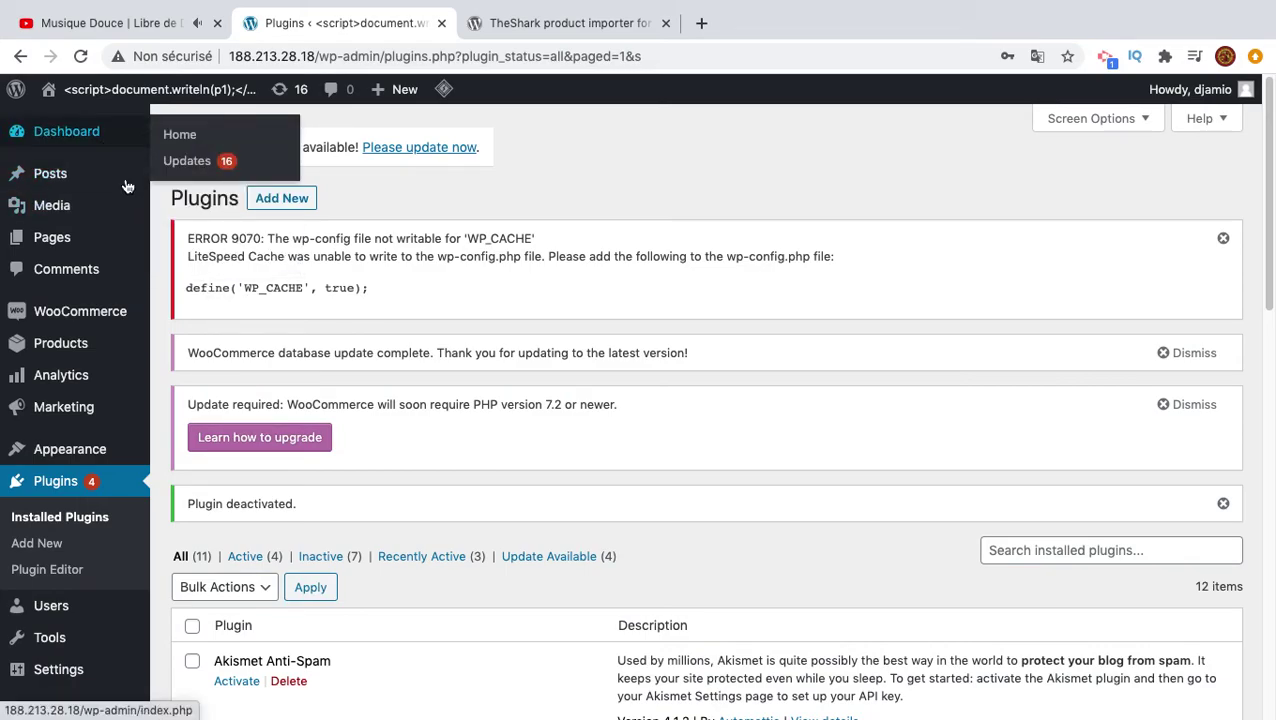
# Search the plugin directory for 'wooshark ebay' and install TheShark product importer for eBay.
pyautogui.scroll(-2, 450, 445)
pyautogui.scroll(2, 465, 448)
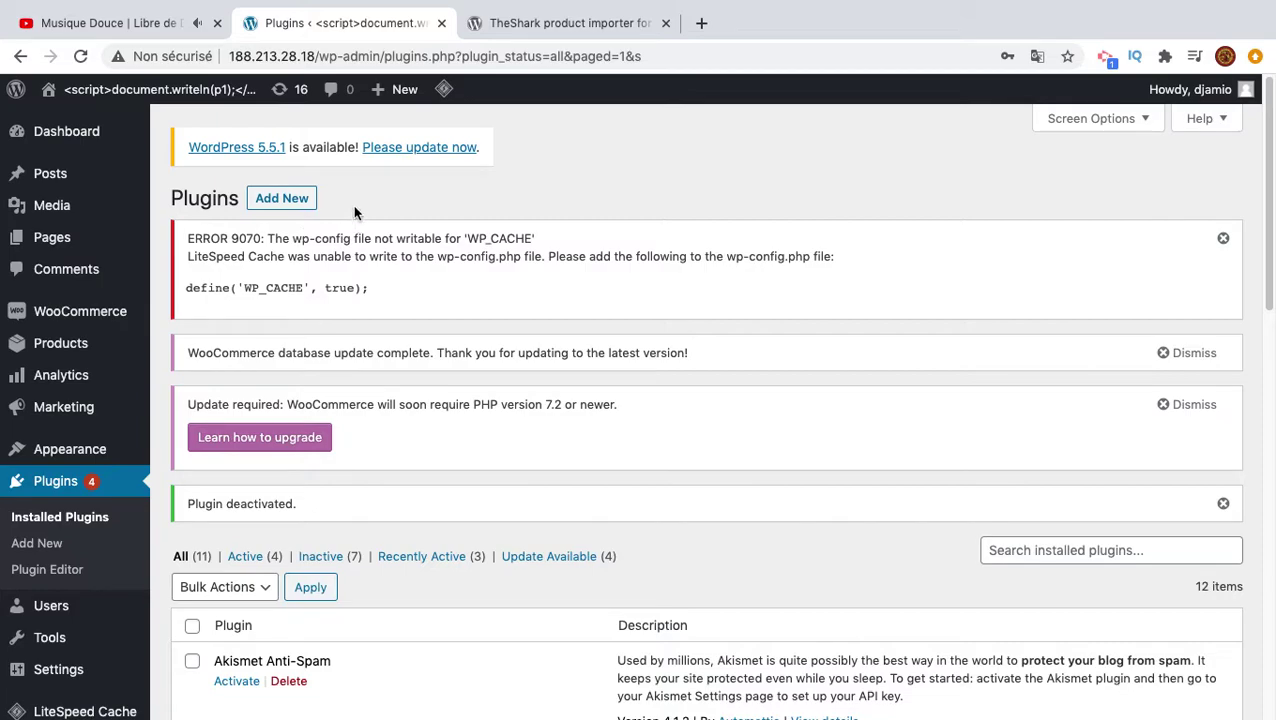
pyautogui.click(293, 205)
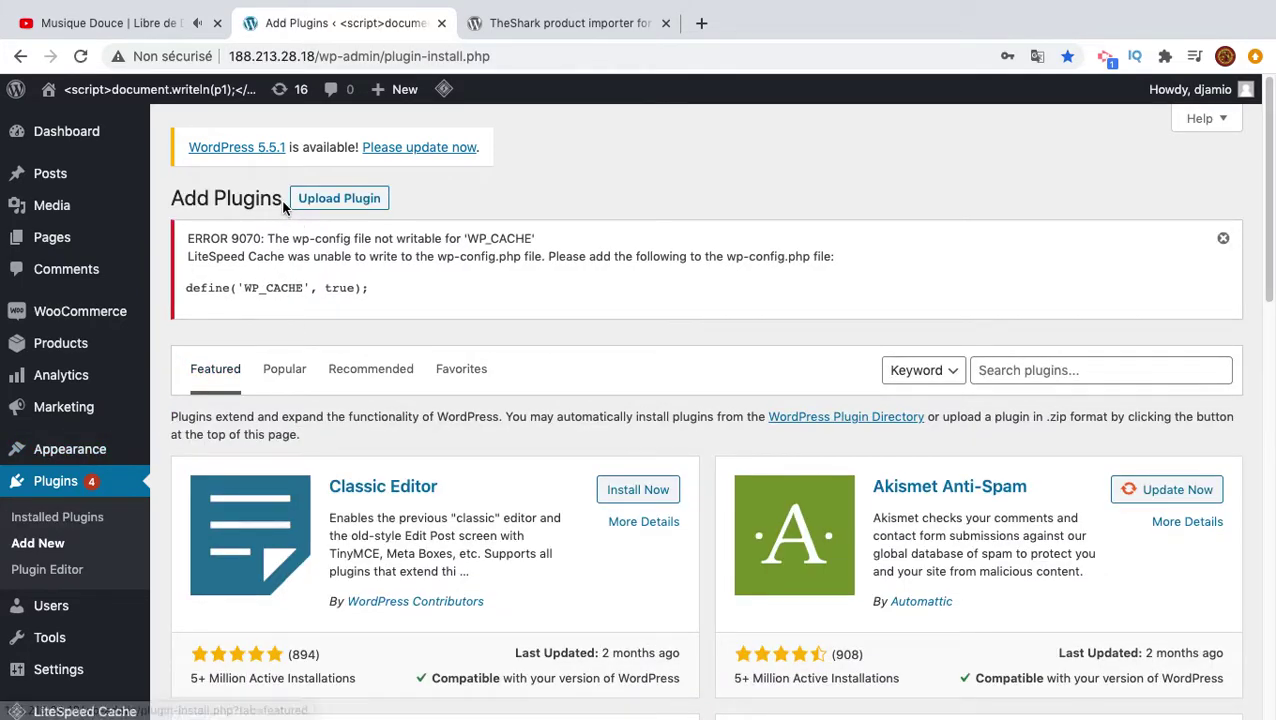
pyautogui.click(1052, 364)
pyautogui.write('wooshark')
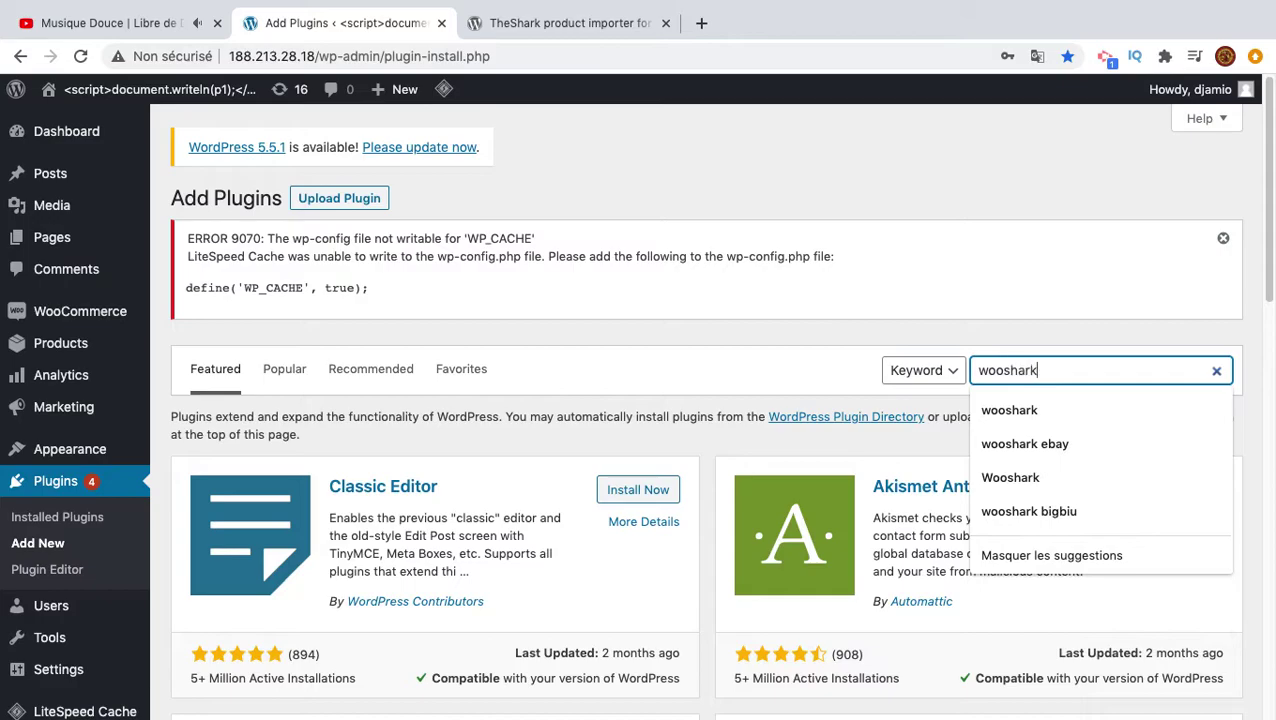
pyautogui.write(' ebay')
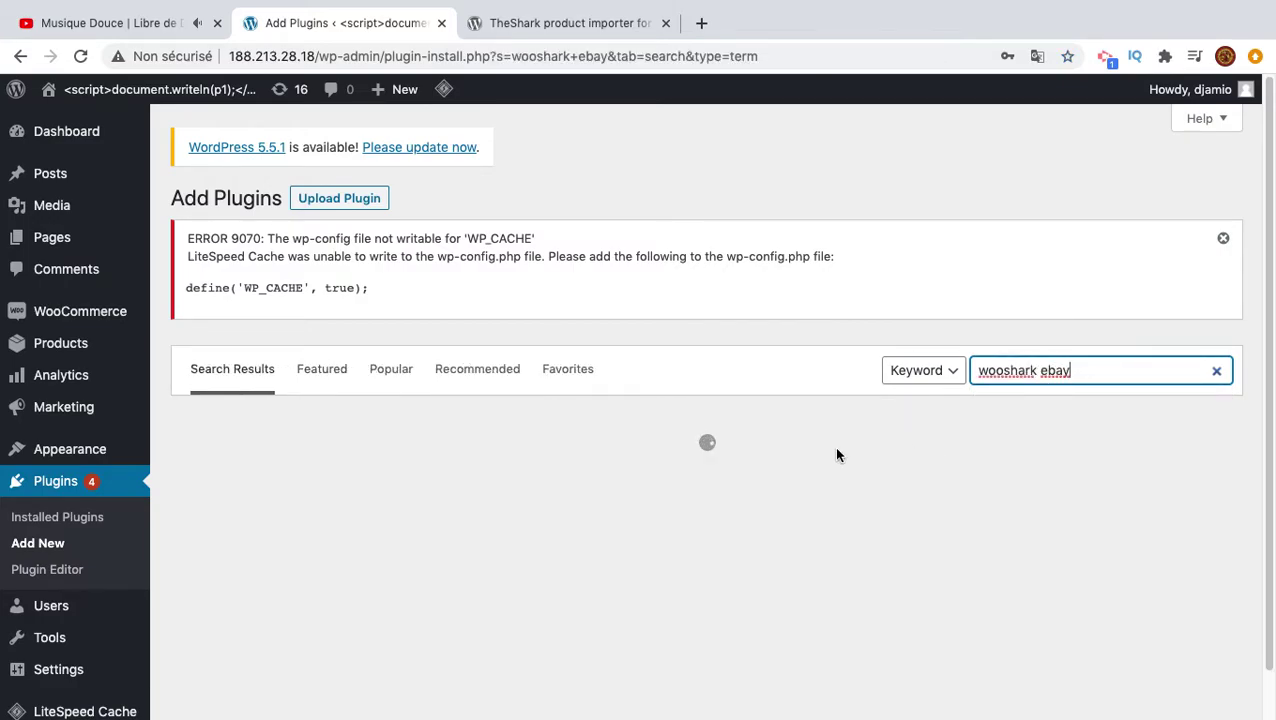
pyautogui.scroll(-5, 838, 455)
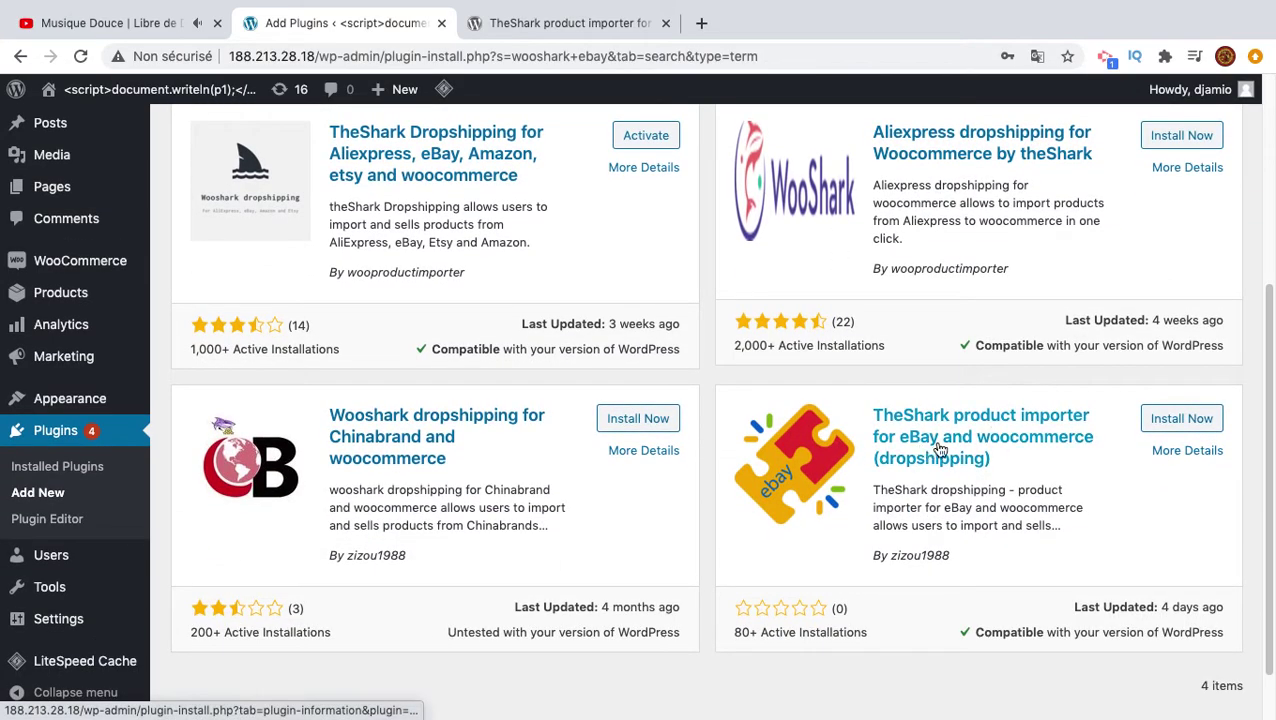
pyautogui.click(1172, 421)
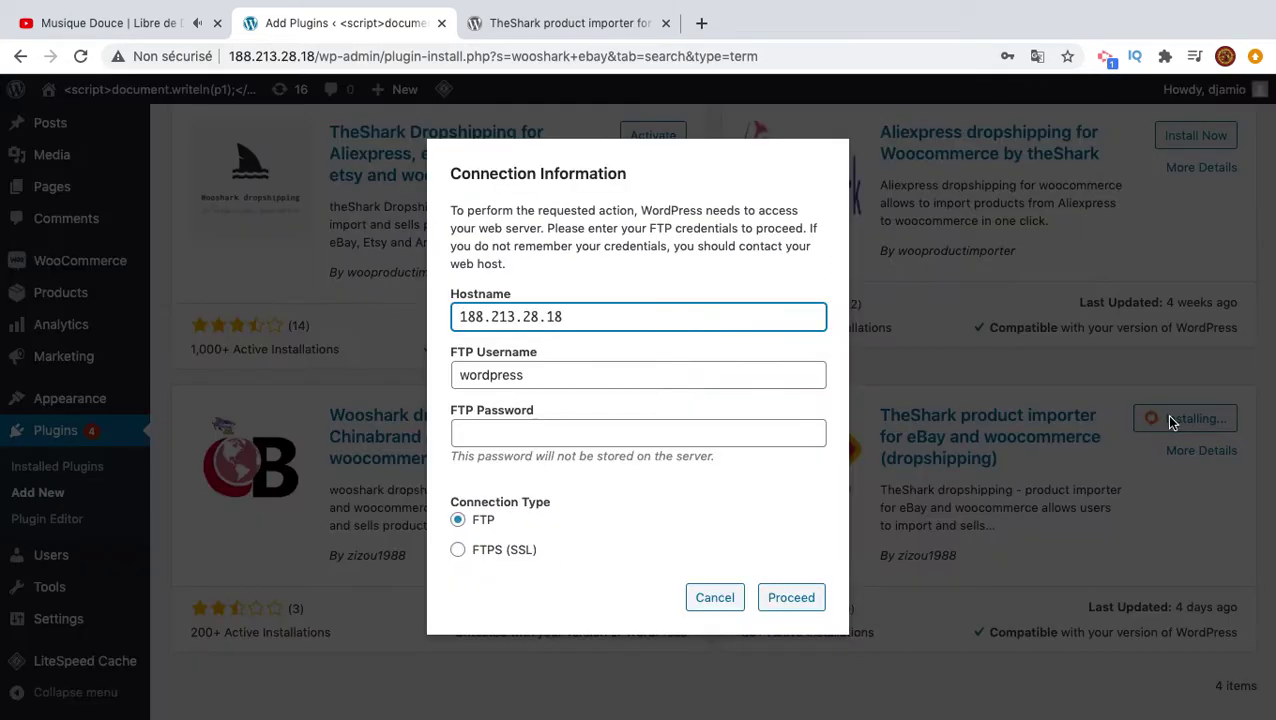
# Enter the saved FTP password to finish the install, then activate TheShark eBay importer.
pyautogui.click(607, 436)
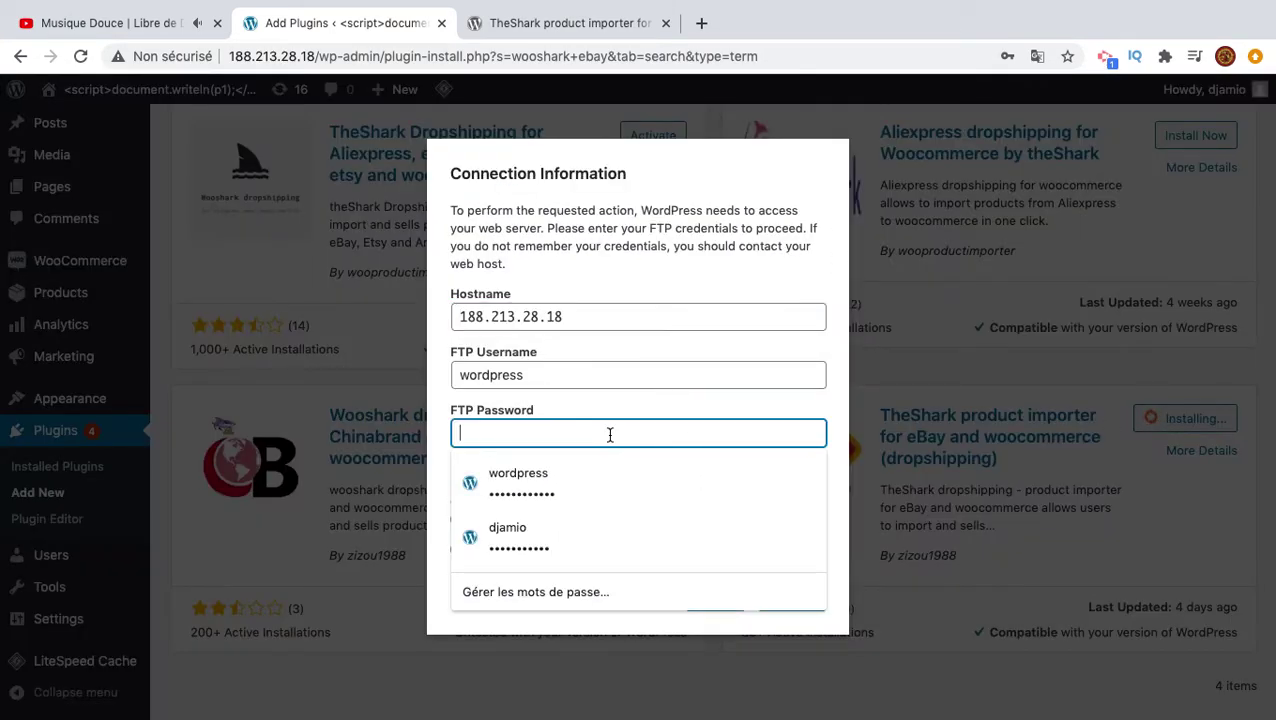
pyautogui.click(557, 500)
pyautogui.click(786, 601)
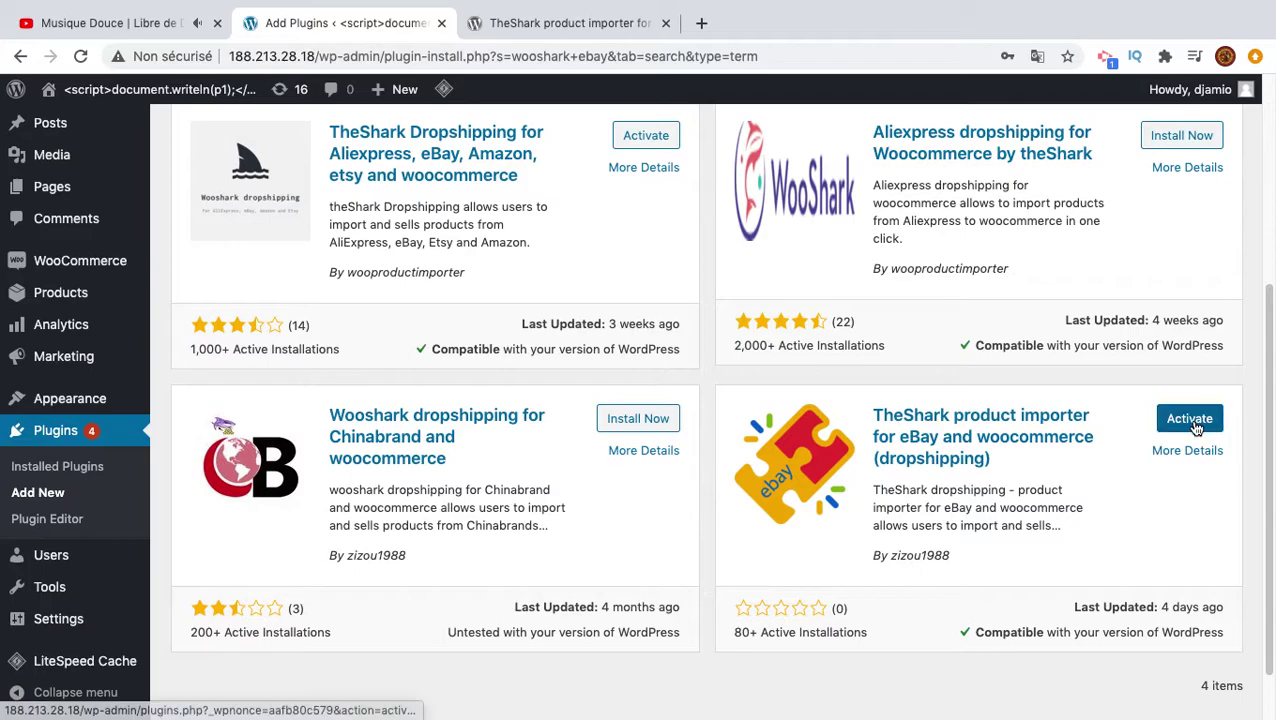
pyautogui.click(1195, 425)
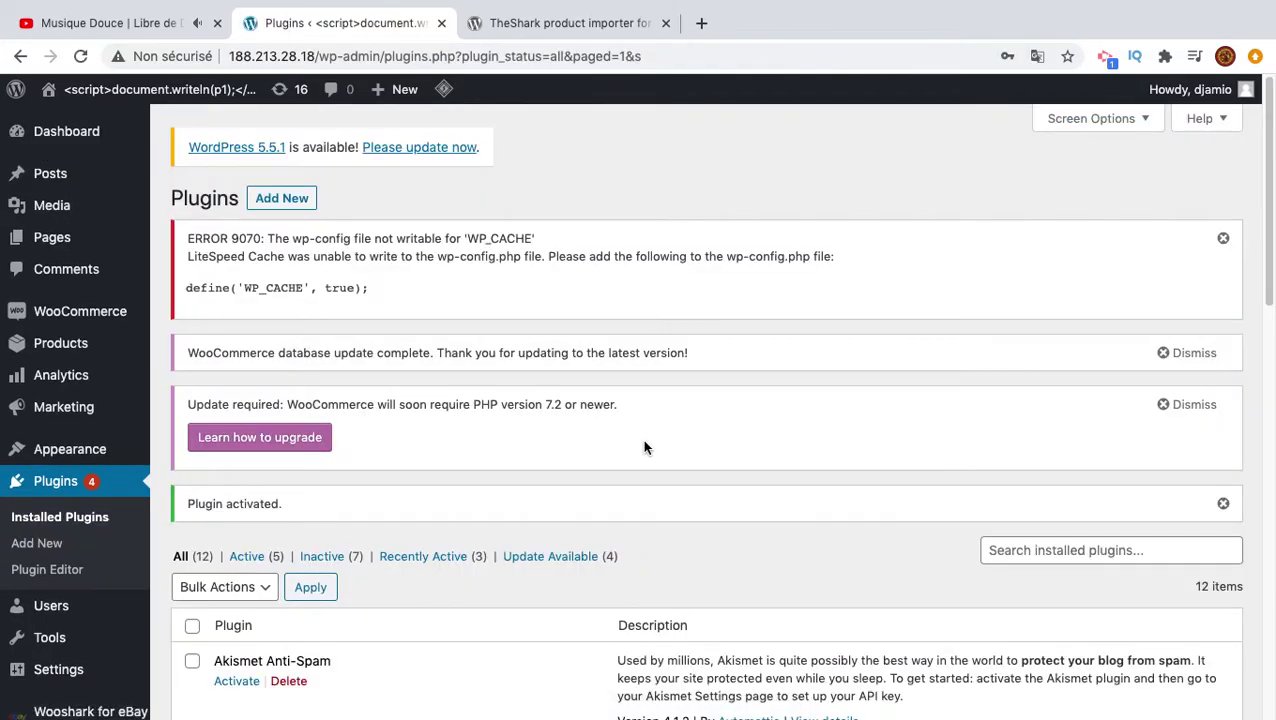
pyautogui.scroll(-2, 30, 575)
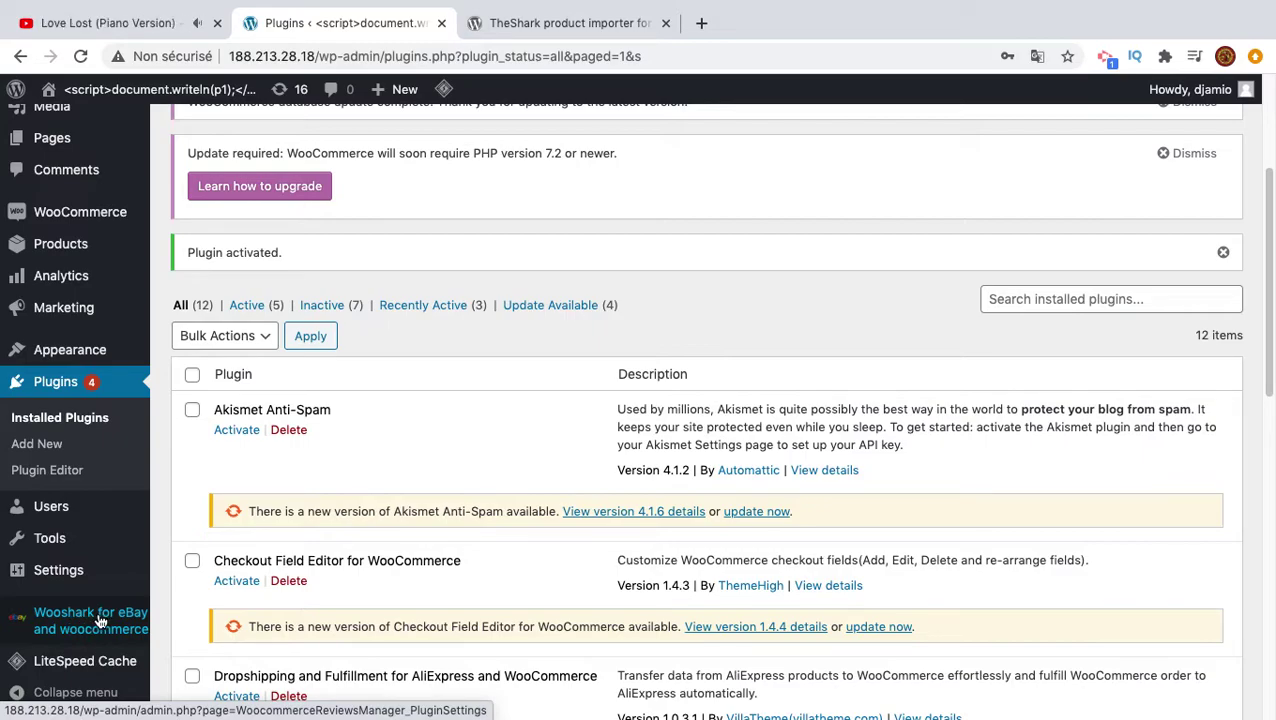
# Open Wooshark for eBay from the sidebar, dismiss the LiteSpeed wp-config notice, and browse the import page.
pyautogui.click(100, 622)
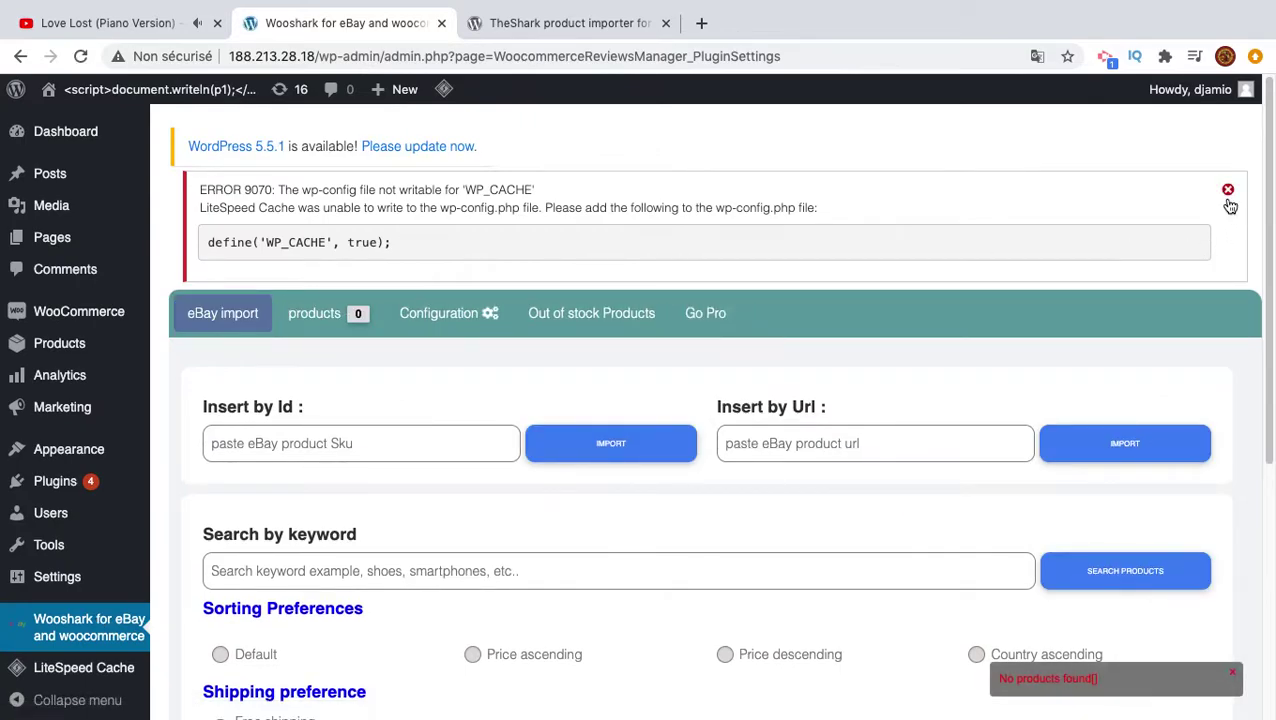
pyautogui.click(1228, 190)
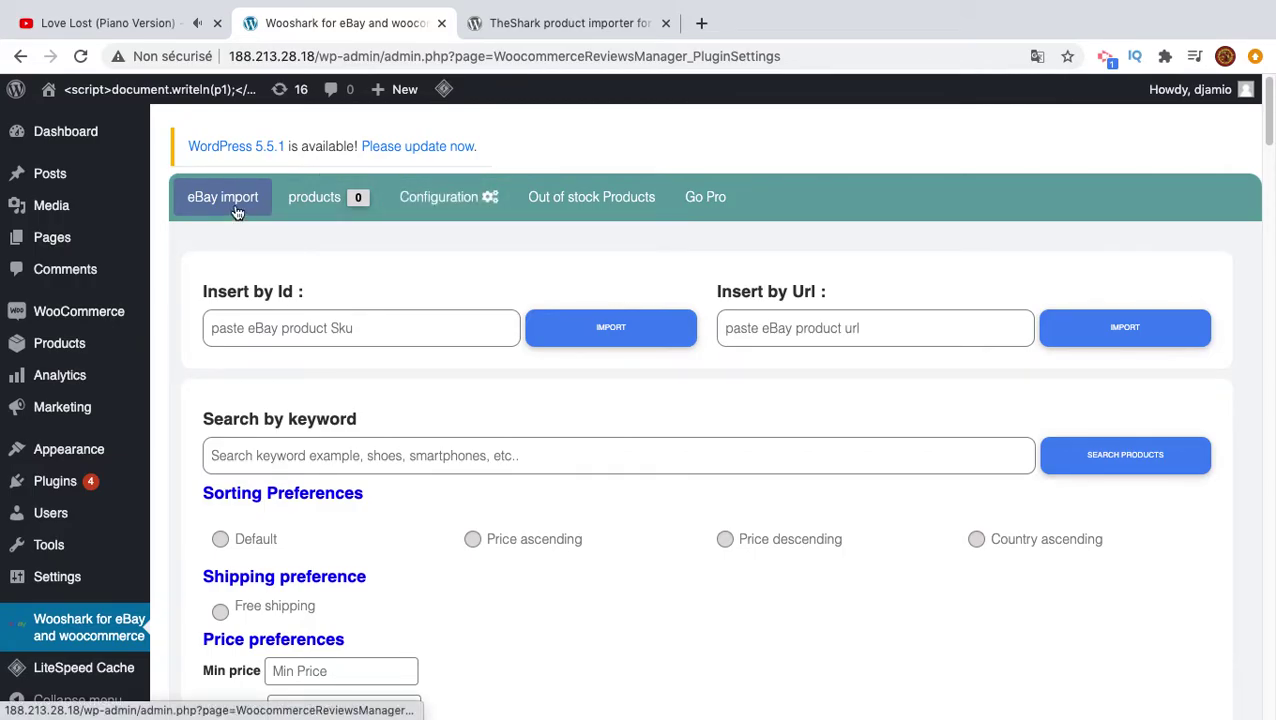
pyautogui.scroll(-5, 337, 478)
pyautogui.scroll(-5, 337, 478)
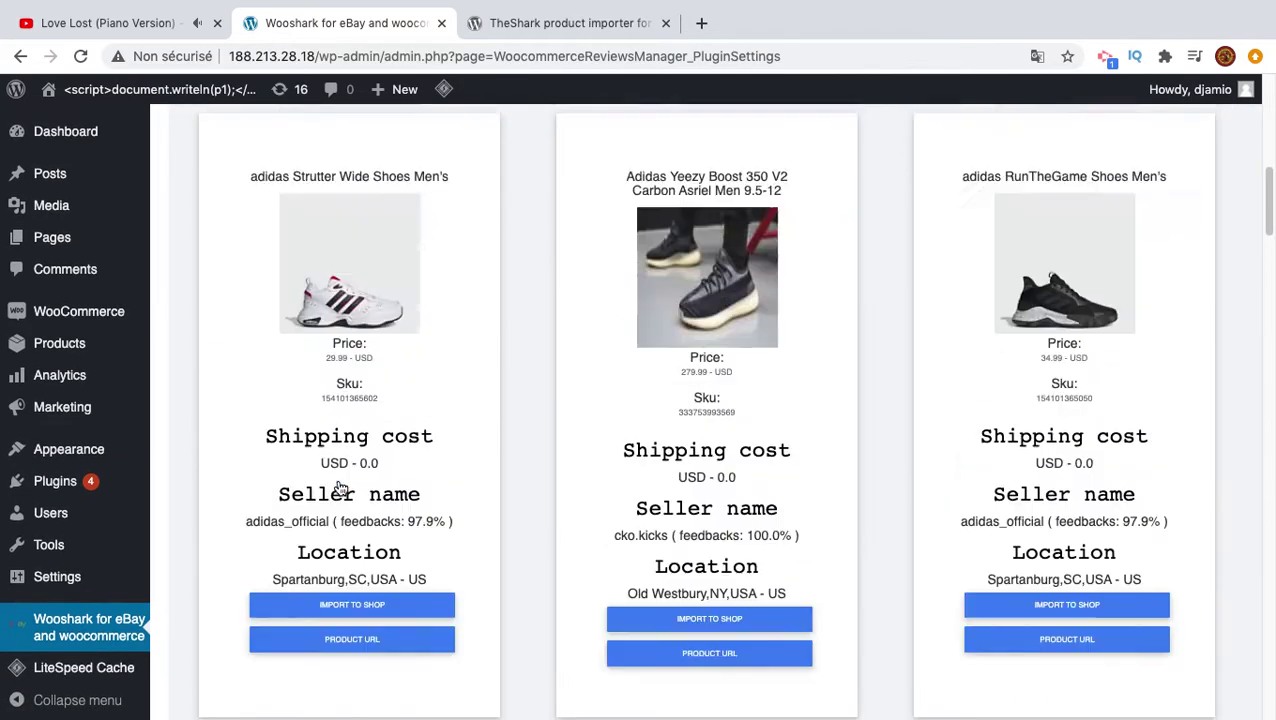
pyautogui.scroll(10, 340, 480)
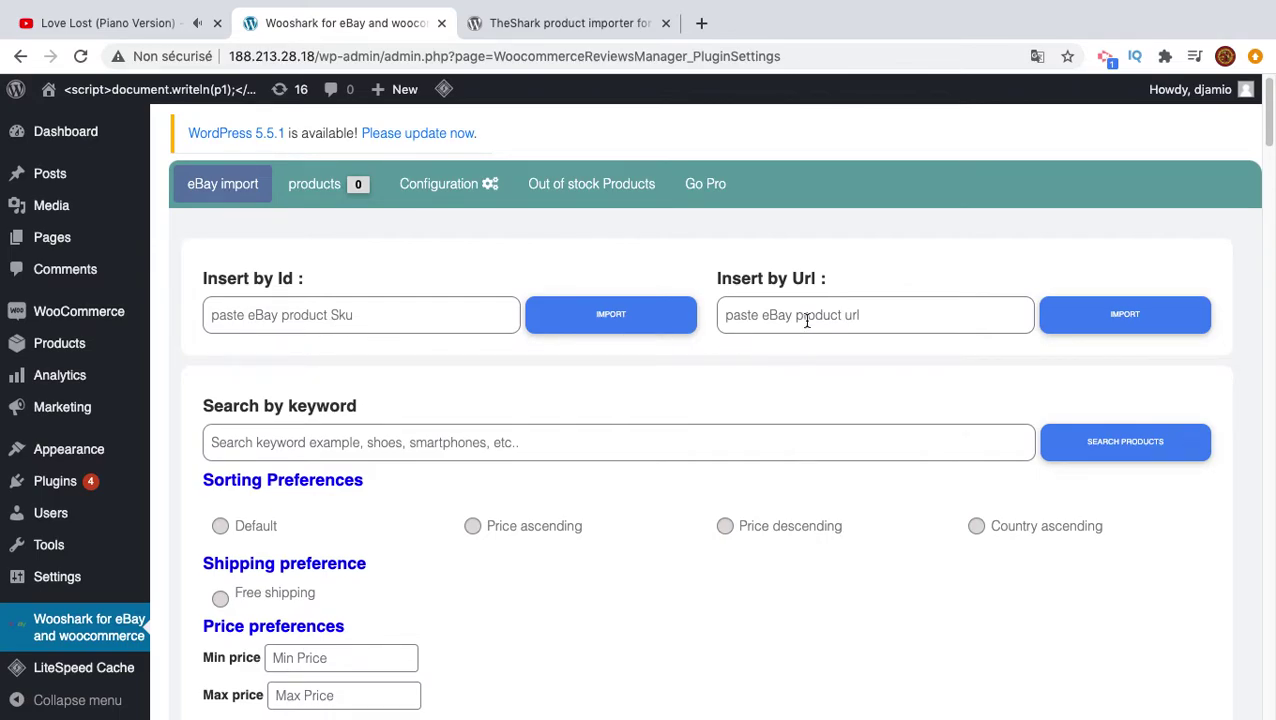
pyautogui.scroll(-1, 270, 465)
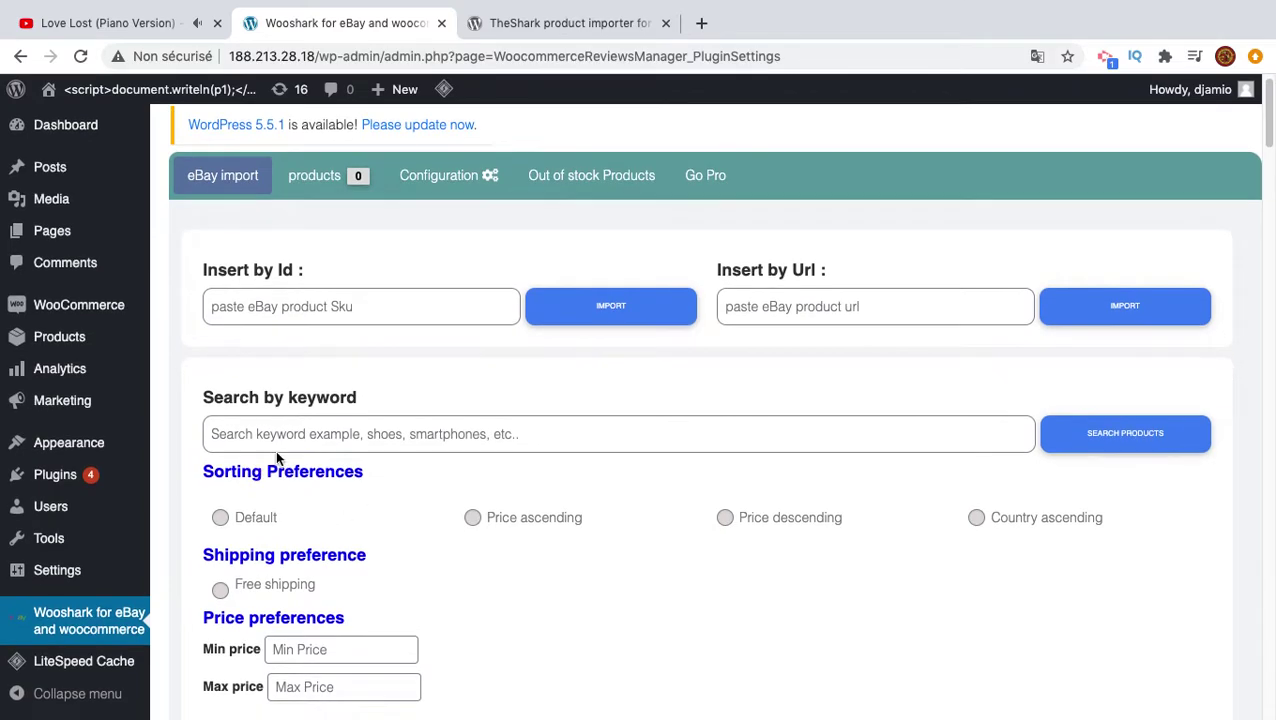
pyautogui.scroll(-3, 285, 462)
pyautogui.scroll(-4, 288, 468)
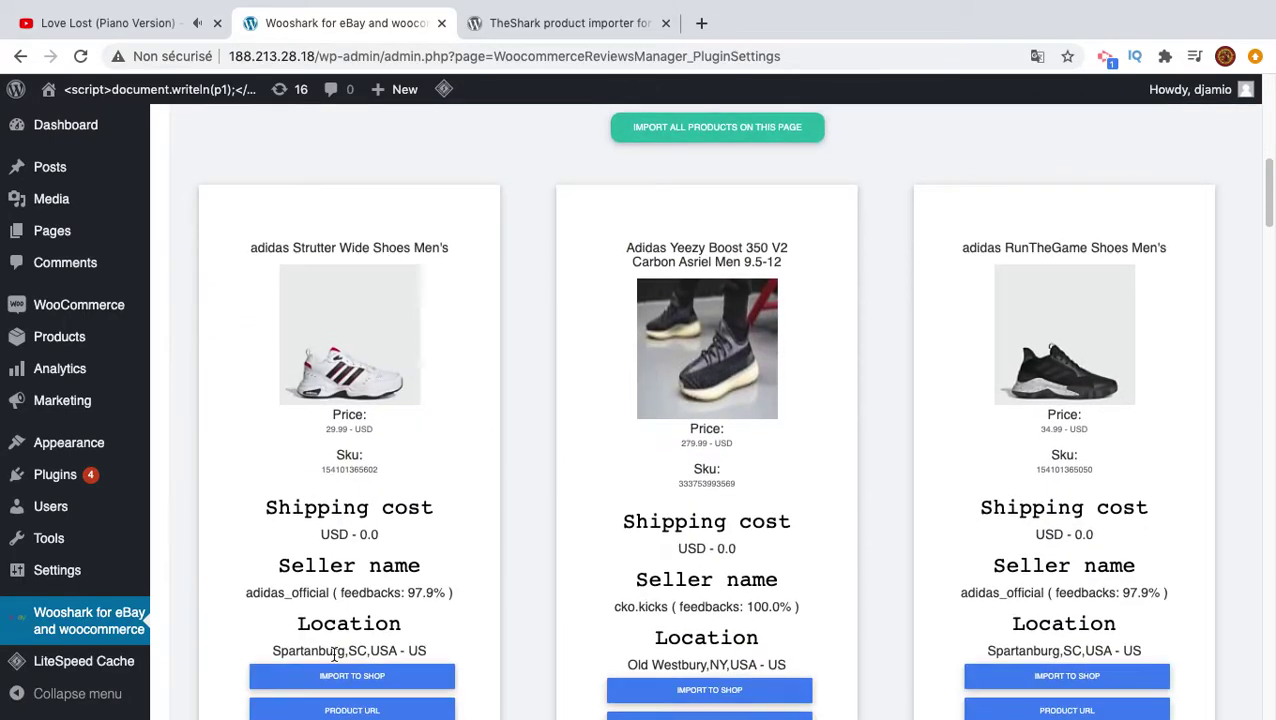
pyautogui.scroll(-2, 350, 620)
pyautogui.scroll(6, 446, 433)
pyautogui.scroll(2, 446, 433)
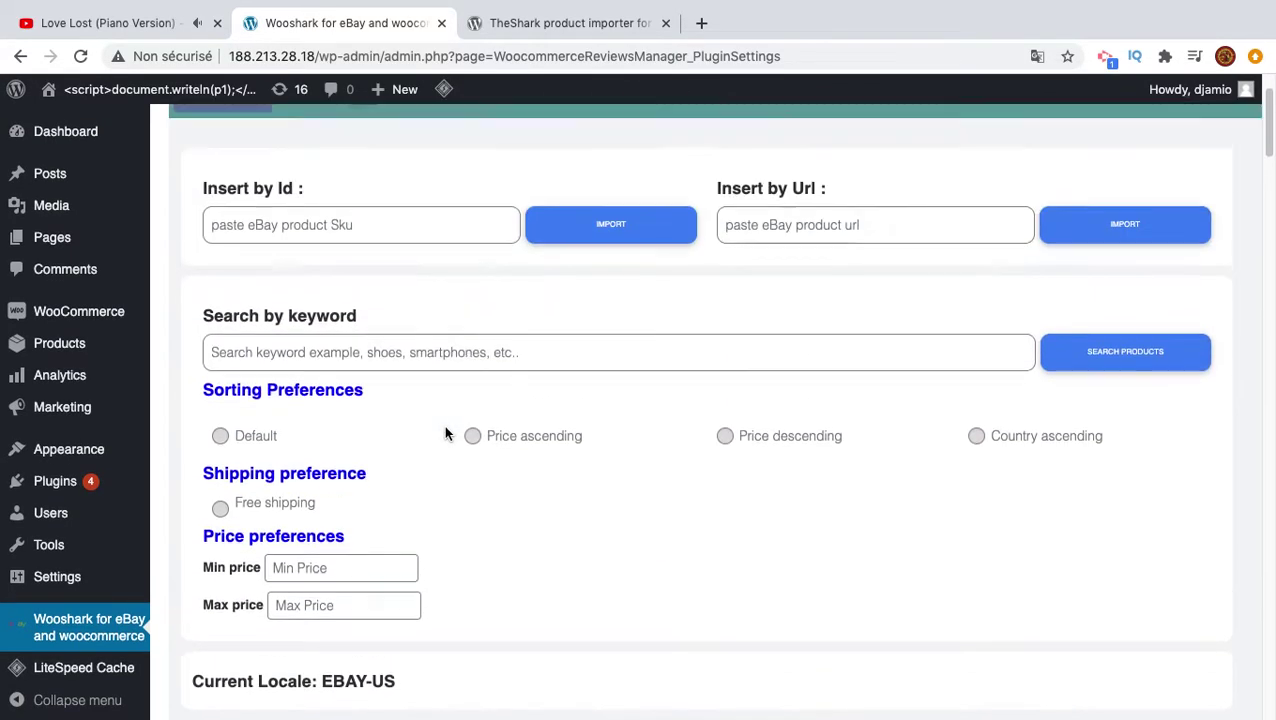
pyautogui.scroll(2, 446, 433)
# View the imported products tab and scroll through Wooshark's Configuration price markup and import settings.
pyautogui.click(322, 205)
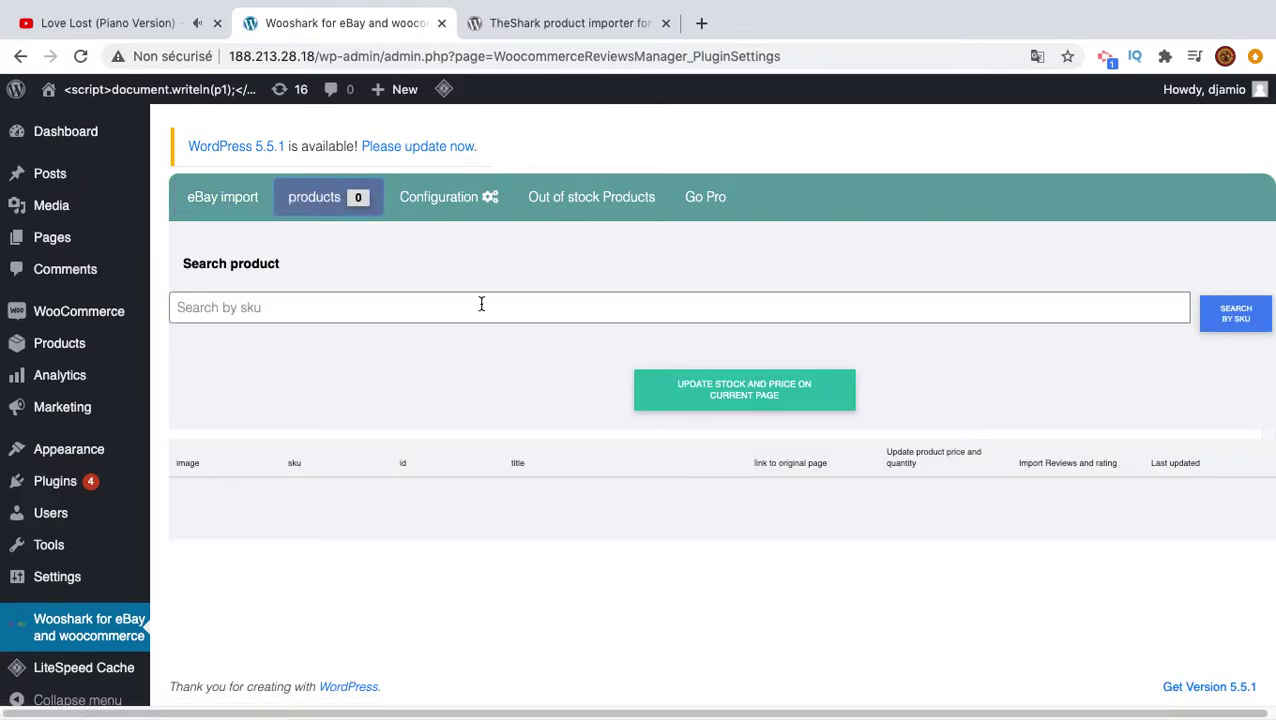
pyautogui.click(441, 204)
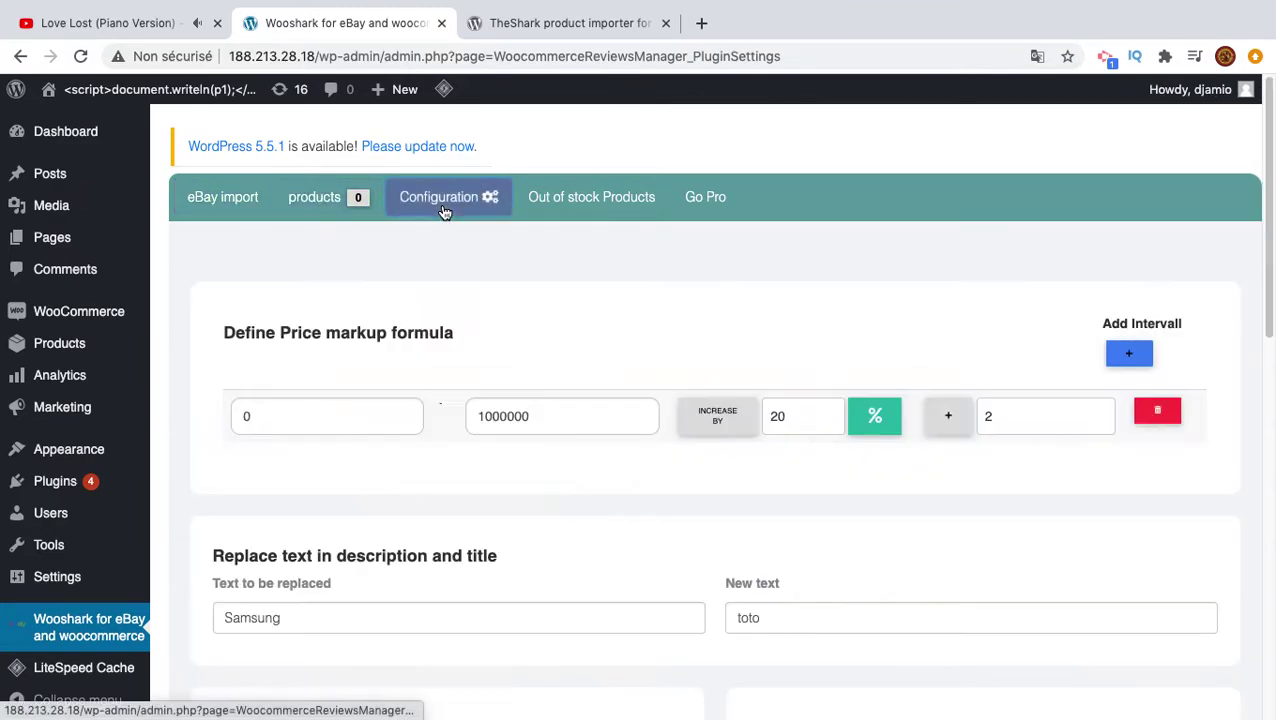
pyautogui.scroll(-1, 482, 501)
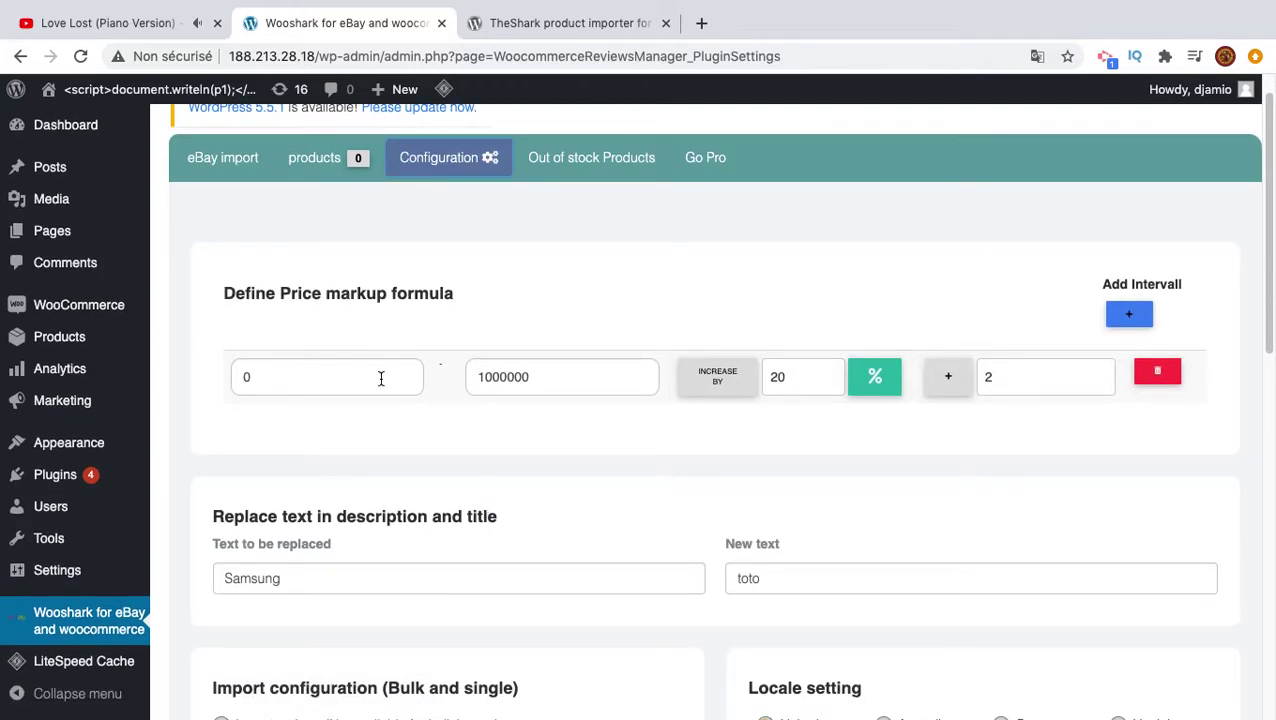
pyautogui.scroll(-1, 450, 405)
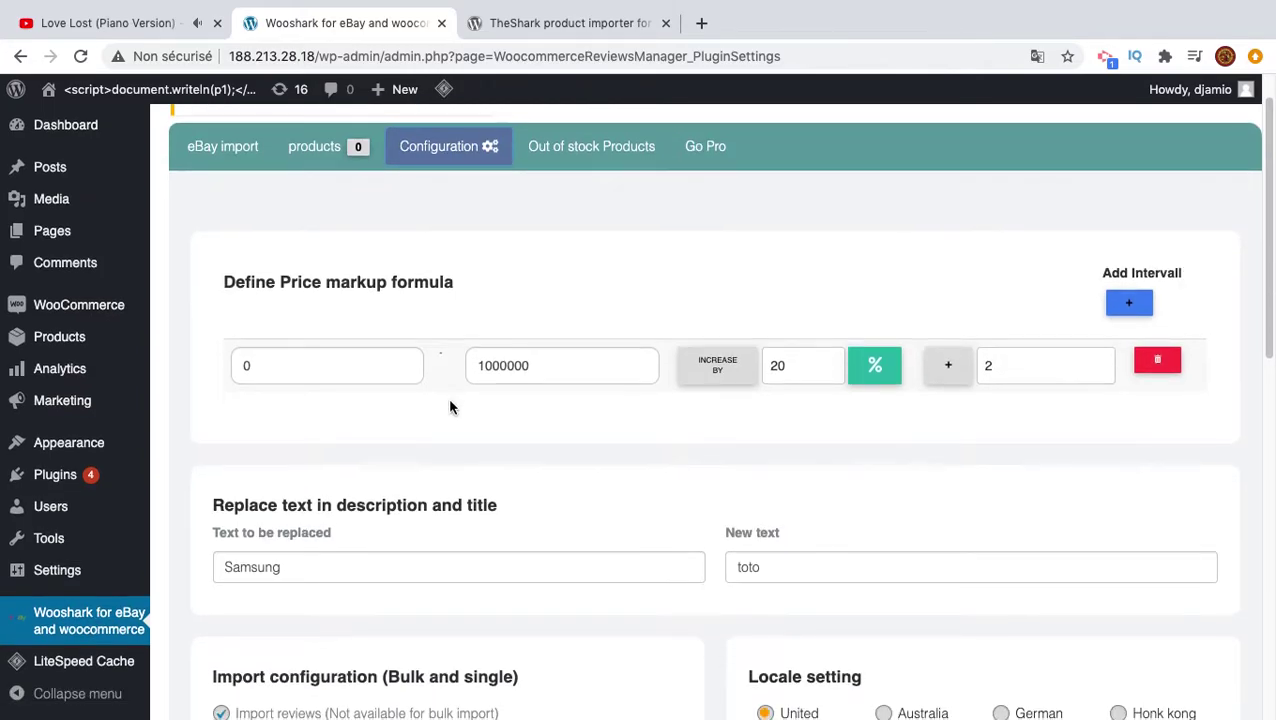
pyautogui.scroll(-1, 450, 407)
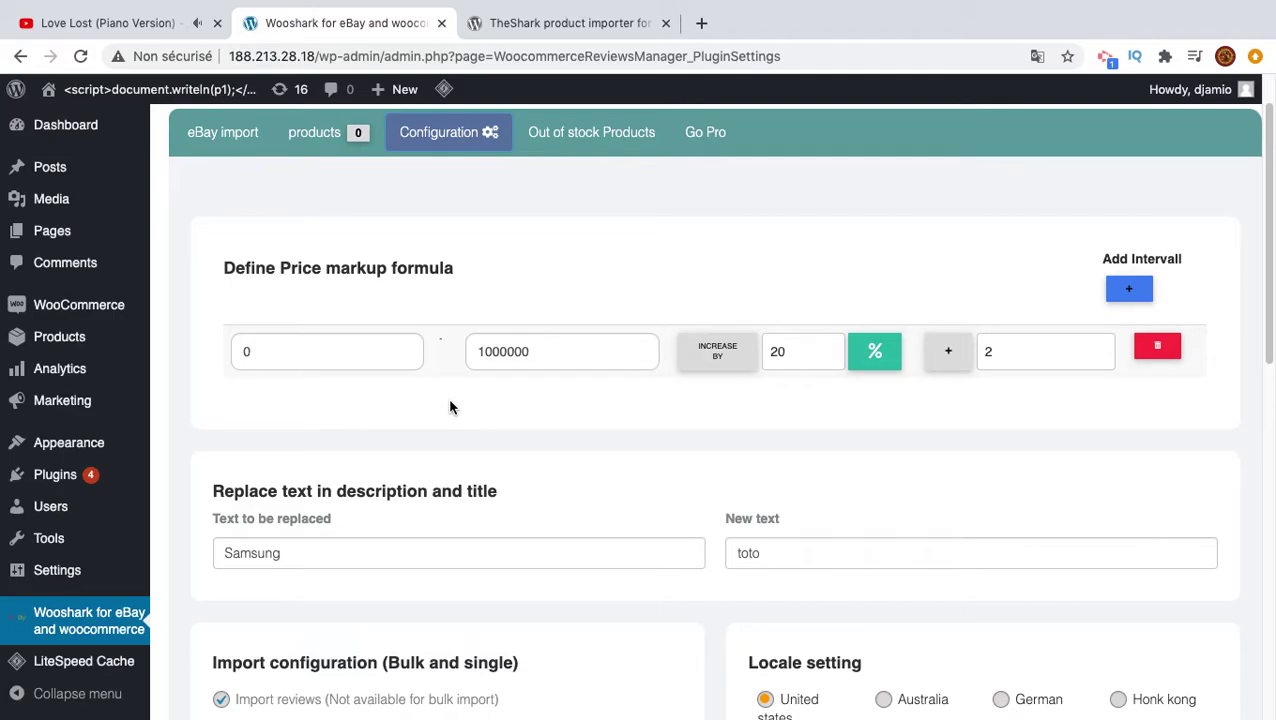
pyautogui.scroll(-5, 453, 460)
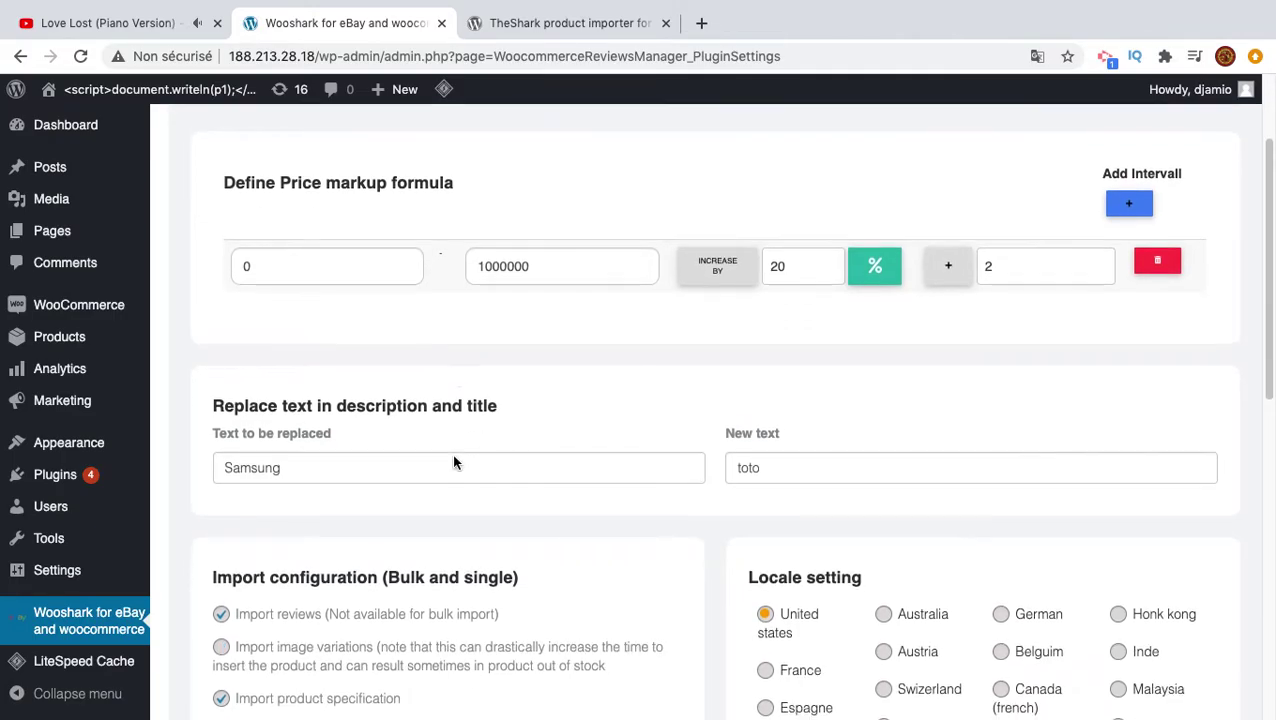
pyautogui.scroll(-1, 453, 460)
pyautogui.scroll(-2, 453, 460)
pyautogui.scroll(-5, 453, 460)
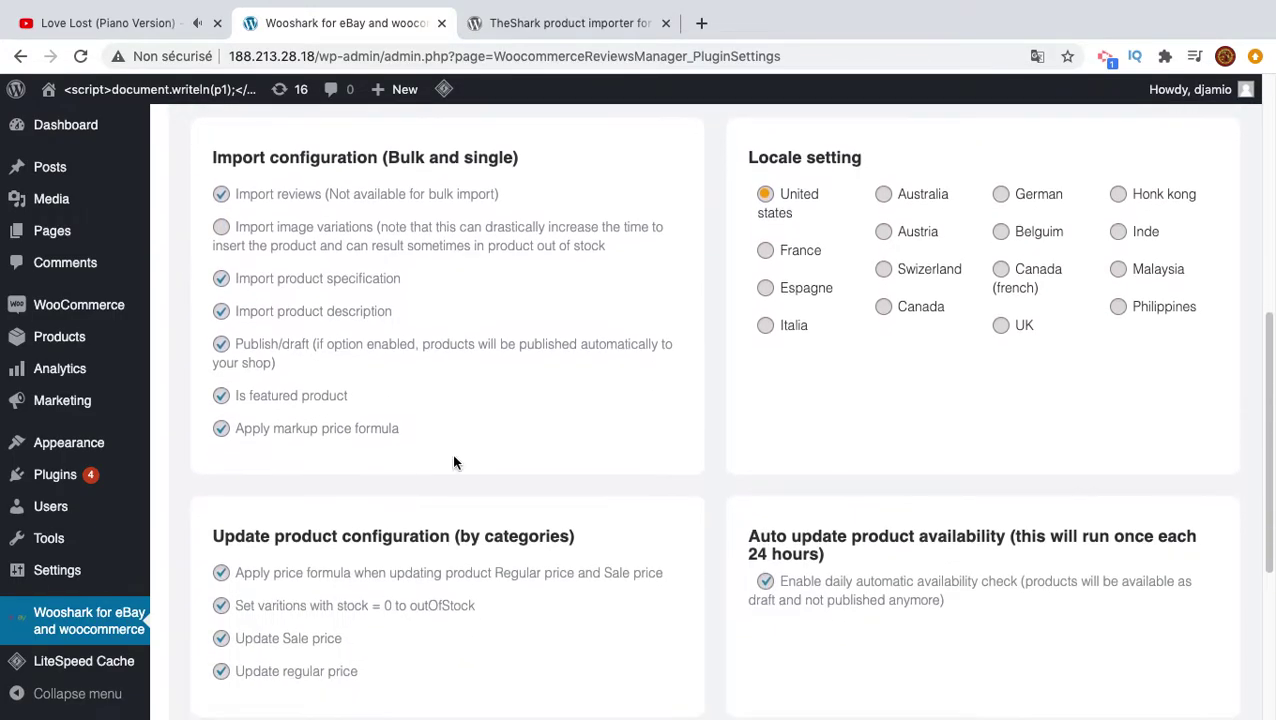
pyautogui.scroll(-5, 453, 460)
pyautogui.scroll(15, 453, 462)
pyautogui.scroll(-5, 453, 462)
pyautogui.scroll(-10, 453, 462)
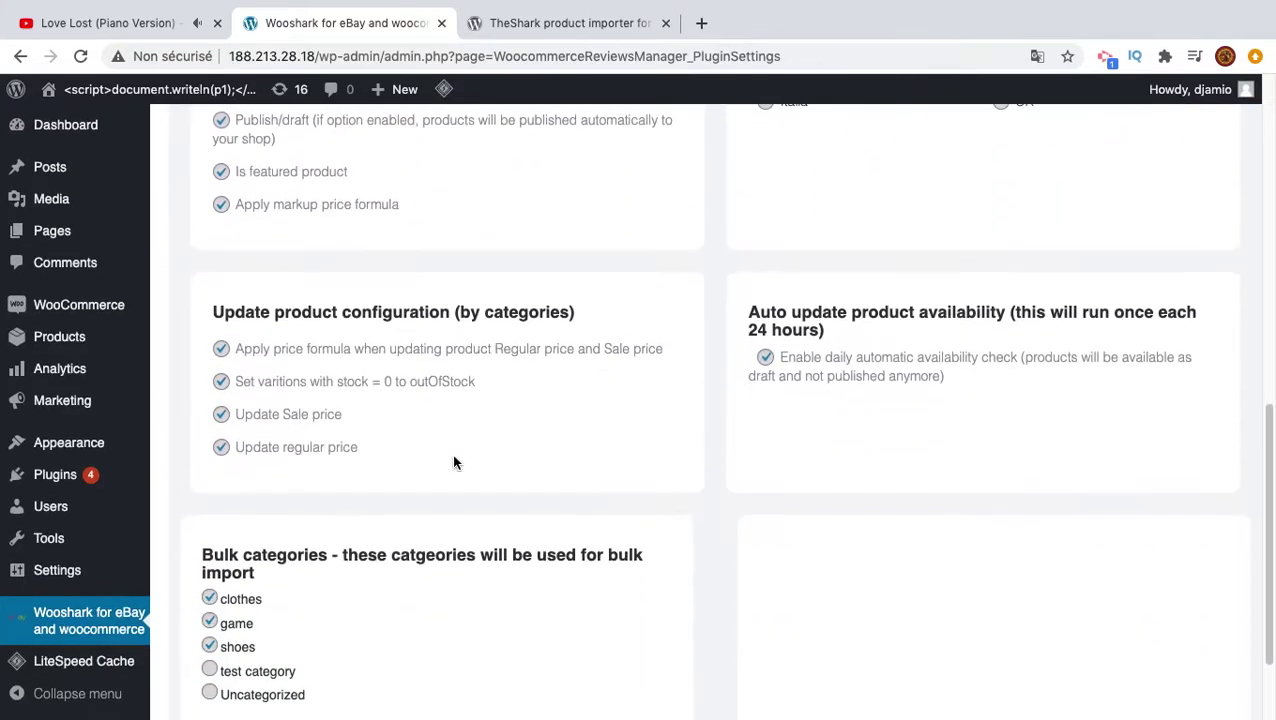
pyautogui.scroll(-1, 453, 462)
# Return to the top of the settings and show the empty Out of stock Products list.
pyautogui.scroll(5, 453, 462)
pyautogui.scroll(4, 453, 462)
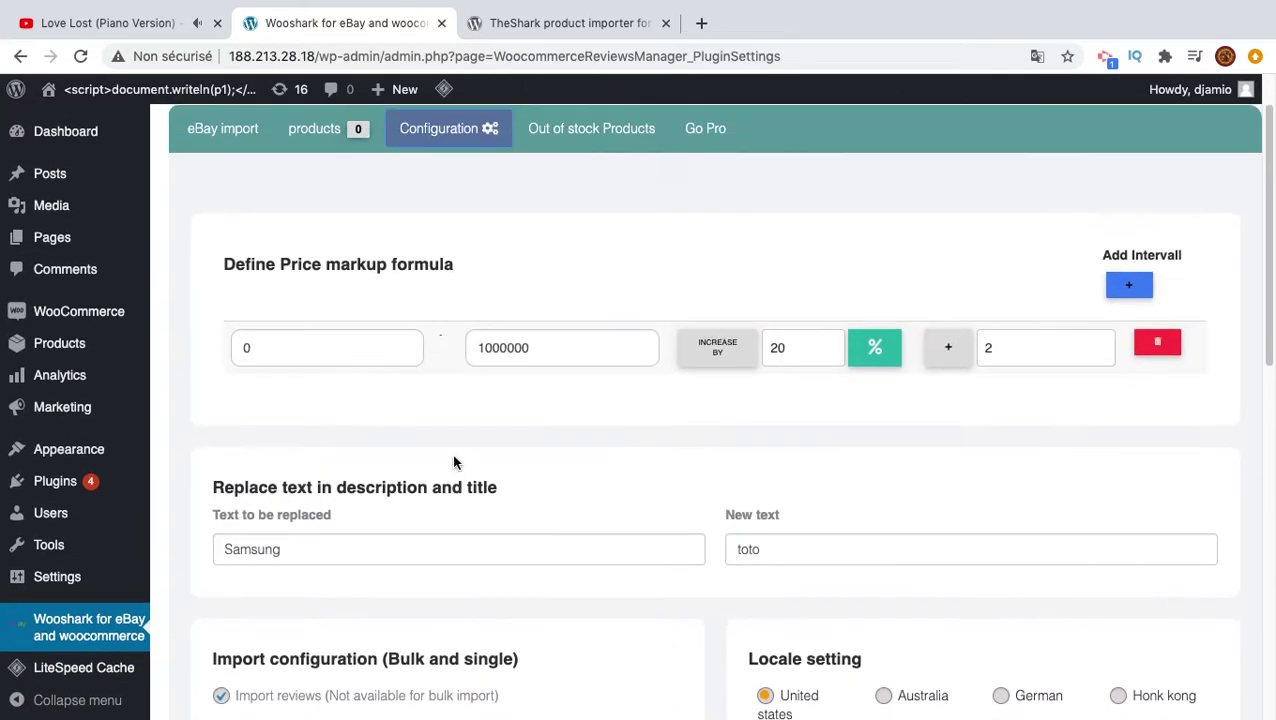
pyautogui.scroll(1, 453, 462)
pyautogui.click(579, 207)
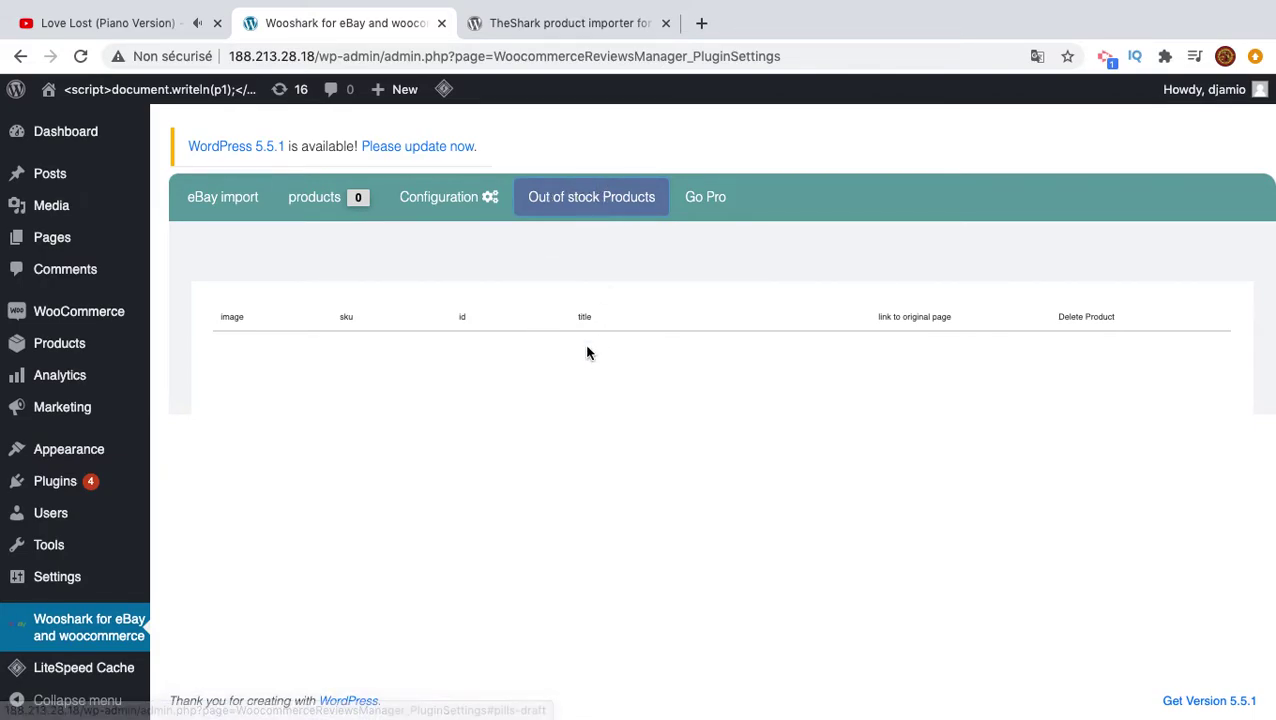
pyautogui.click(710, 218)
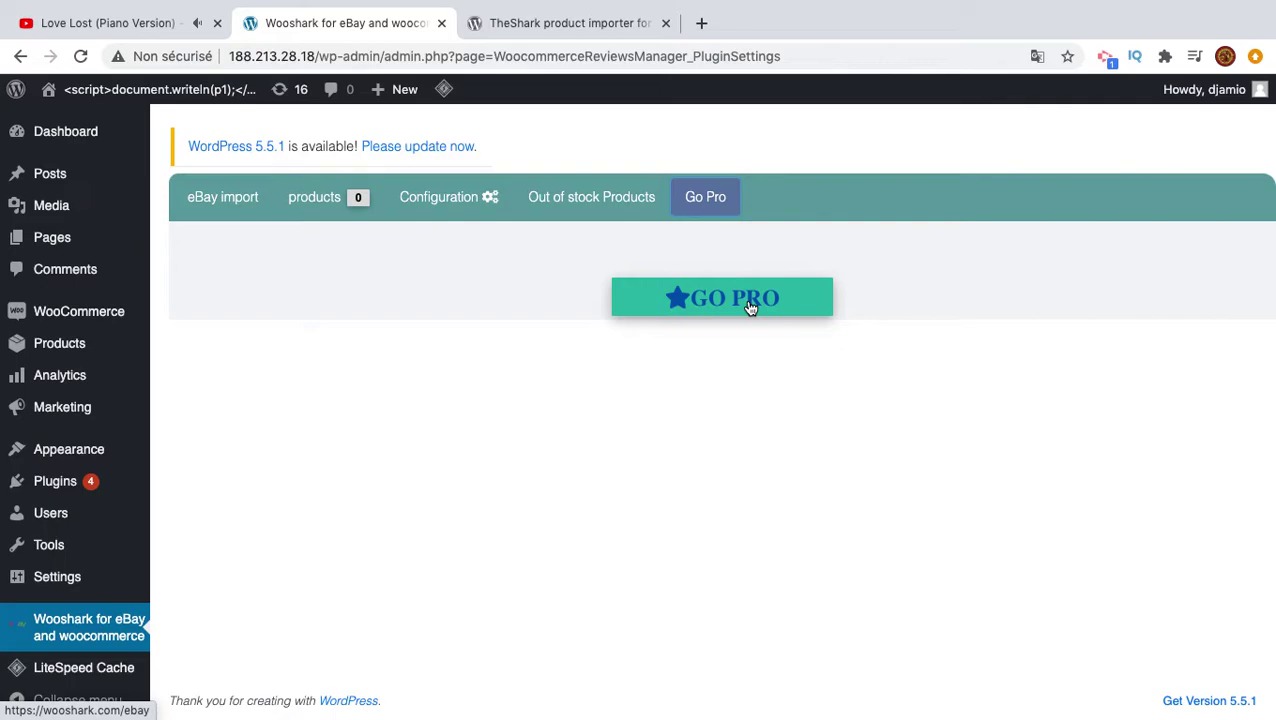
# Visit the Wooshark GO PRO website, close it, and return to the eBay import form.
pyautogui.click(742, 302)
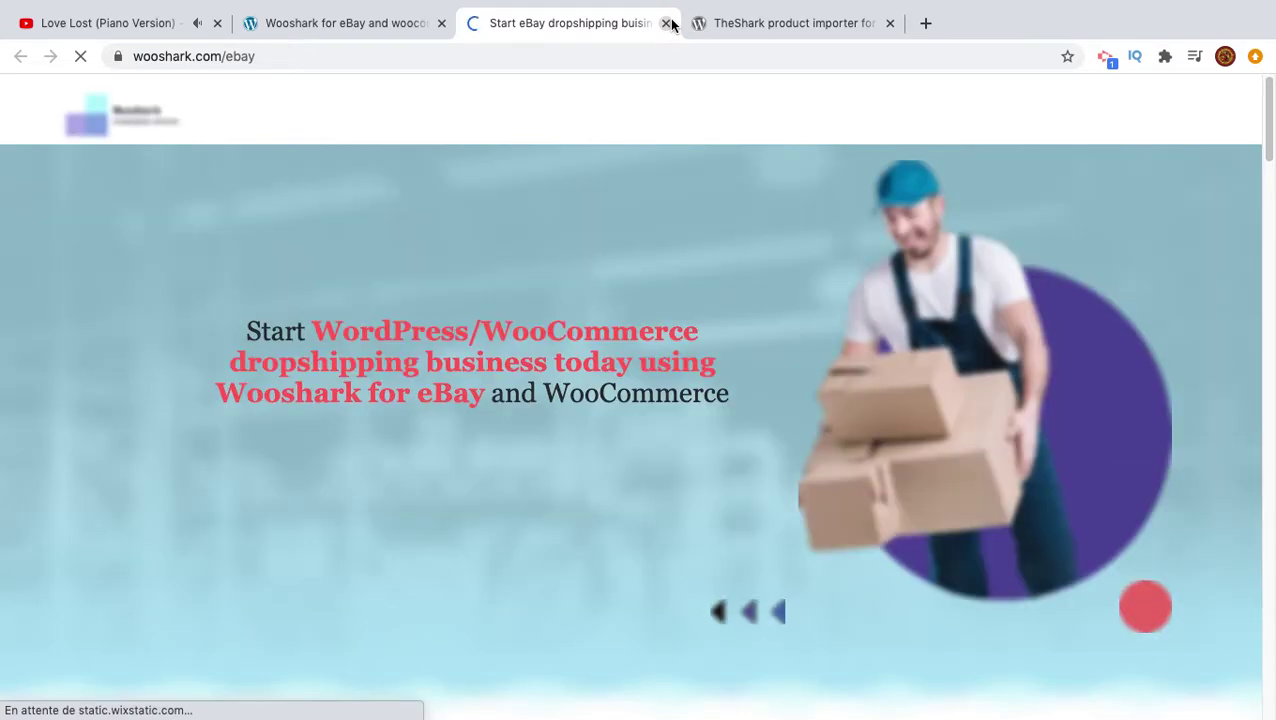
pyautogui.click(666, 23)
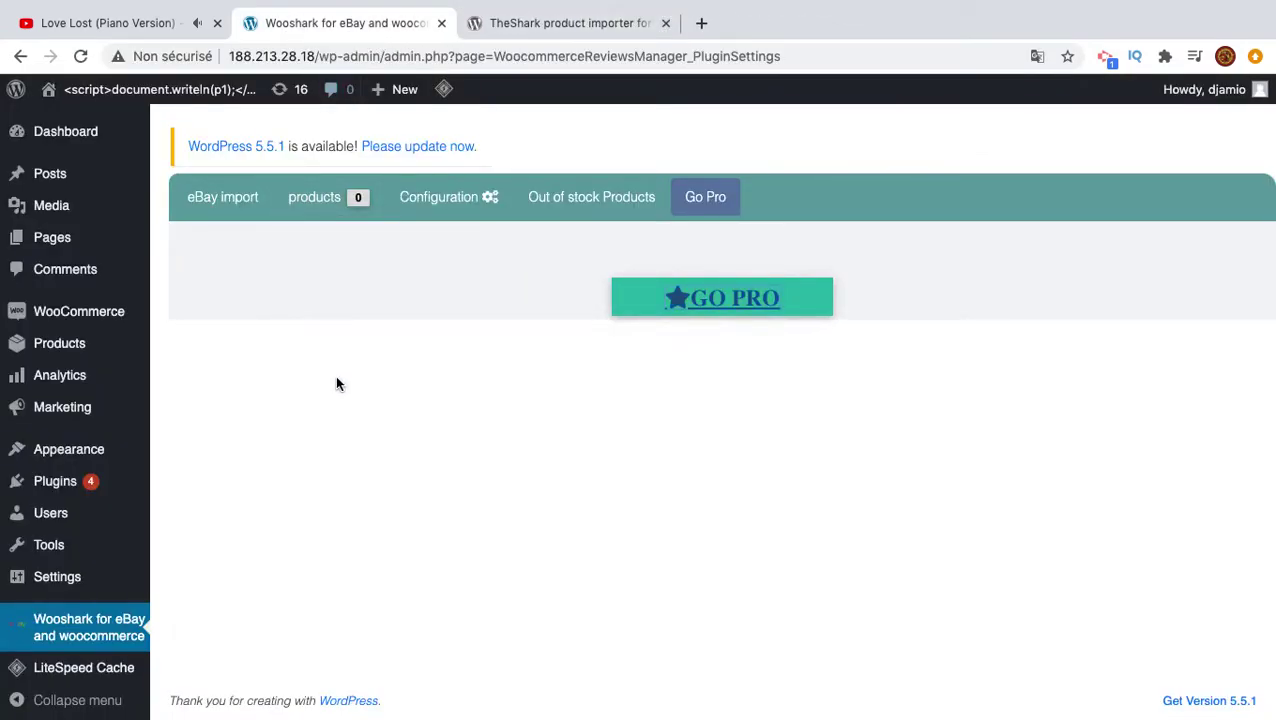
pyautogui.click(233, 212)
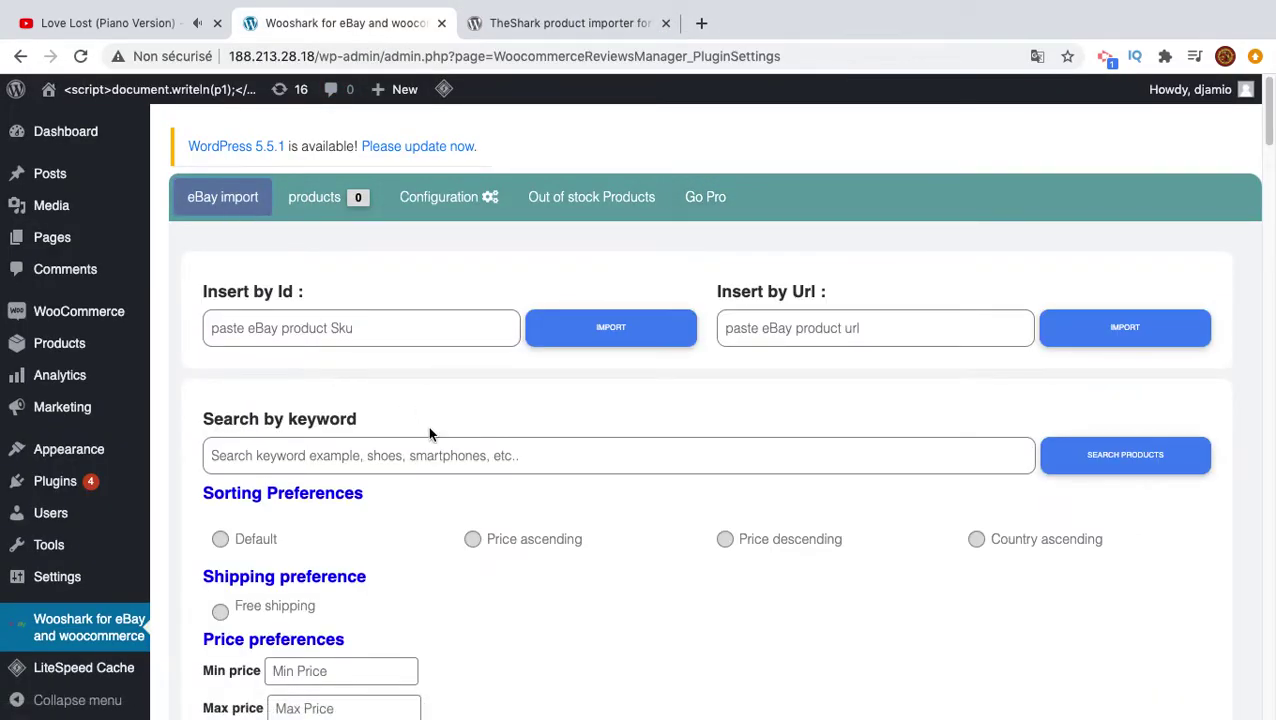
# Paste the Men's Casual Running Shoes eBay listing URL into WooShark's Insert by Url field.
pyautogui.scroll(-1, 413, 441)
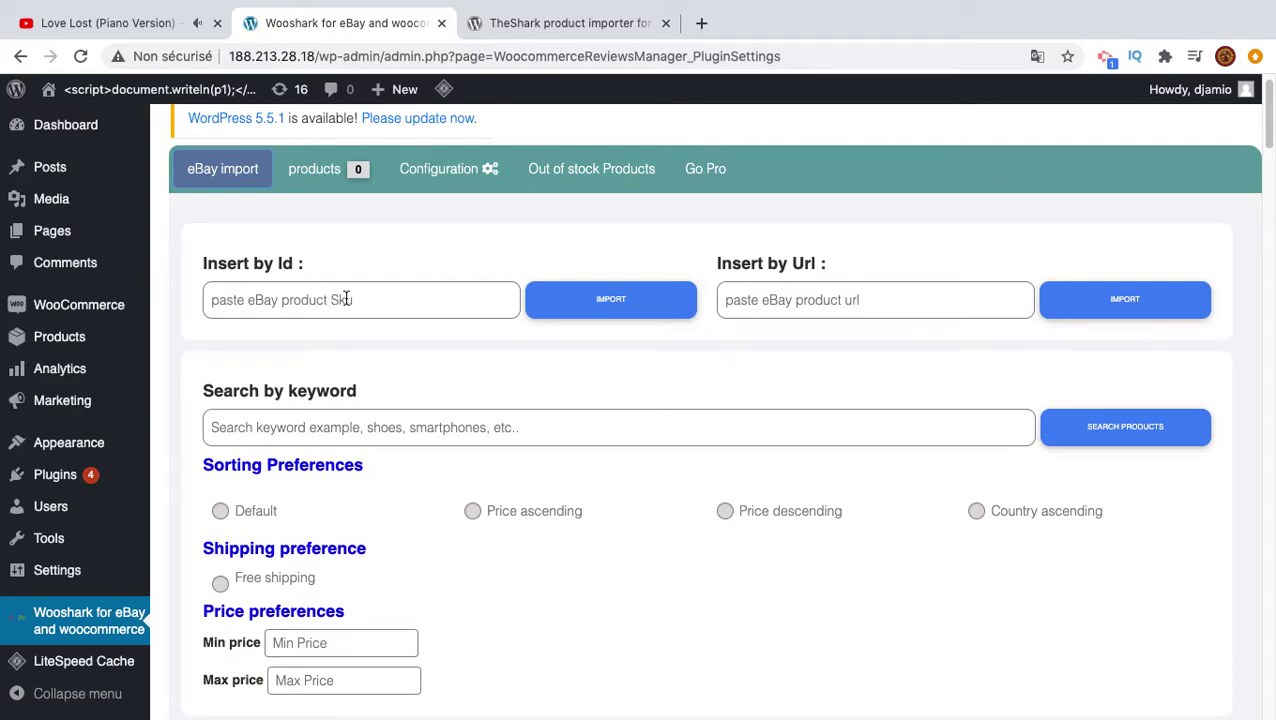
pyautogui.click(743, 314)
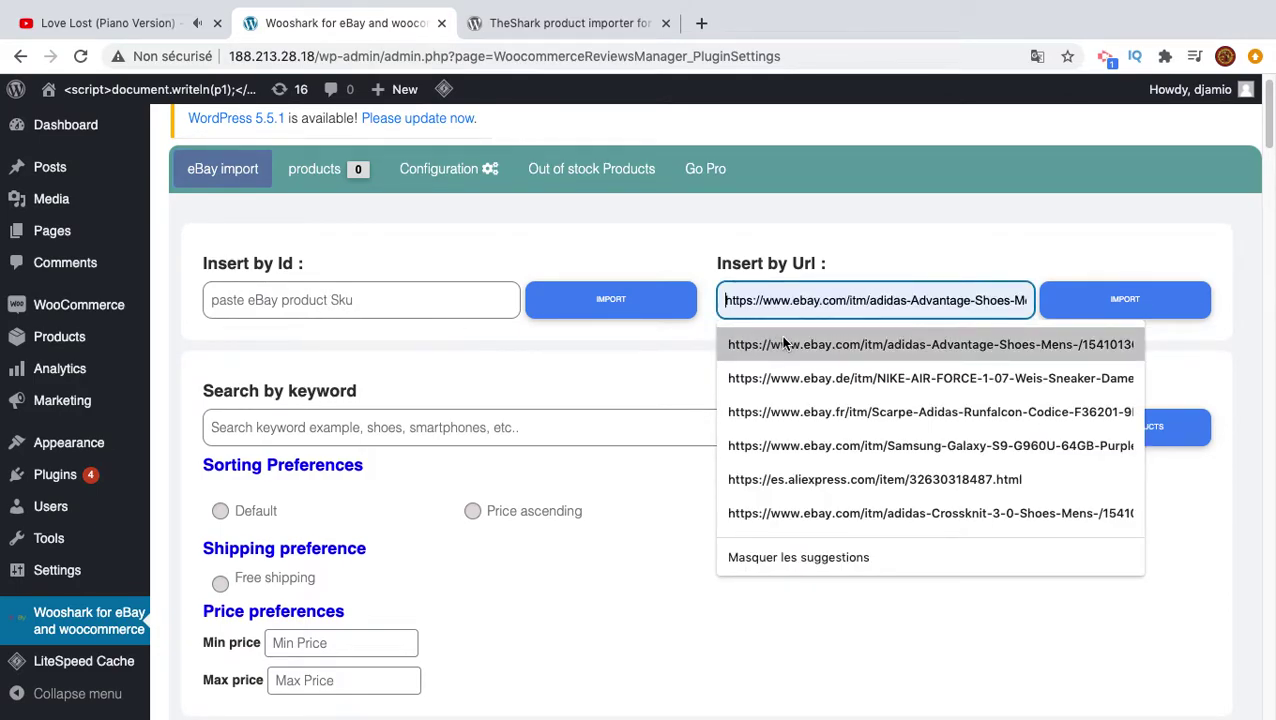
pyautogui.click(783, 340)
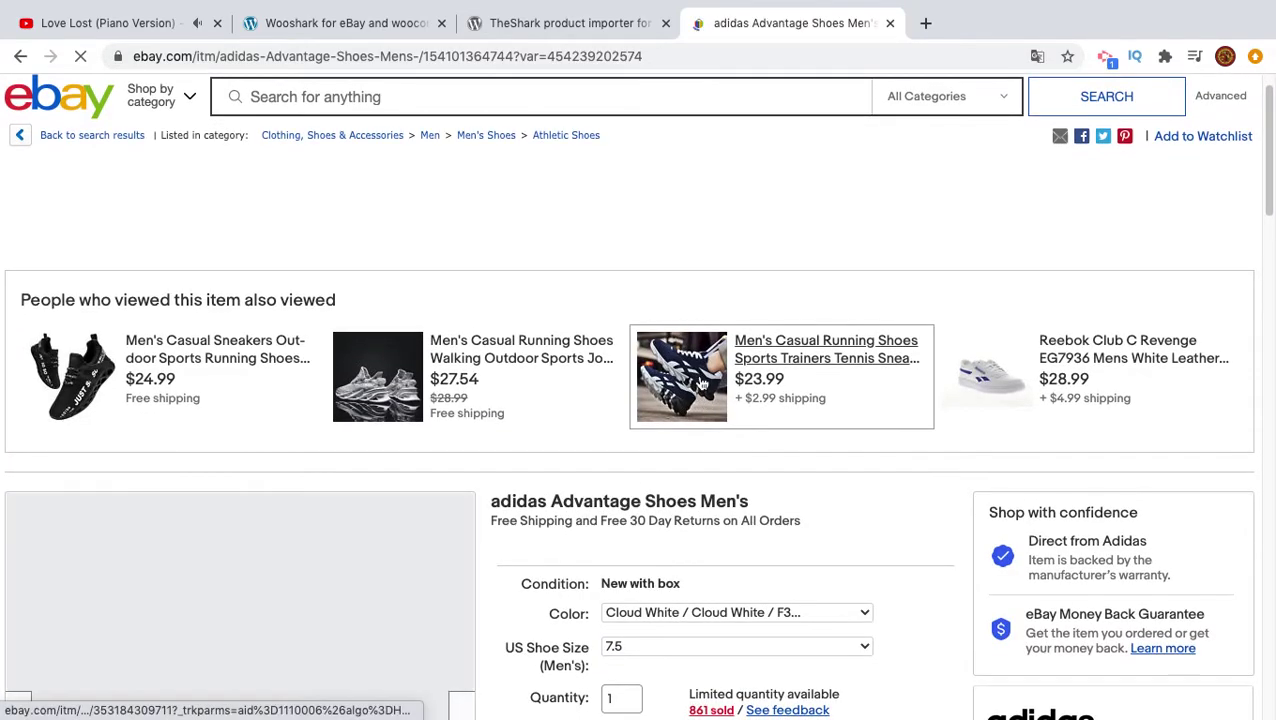
pyautogui.click(702, 385)
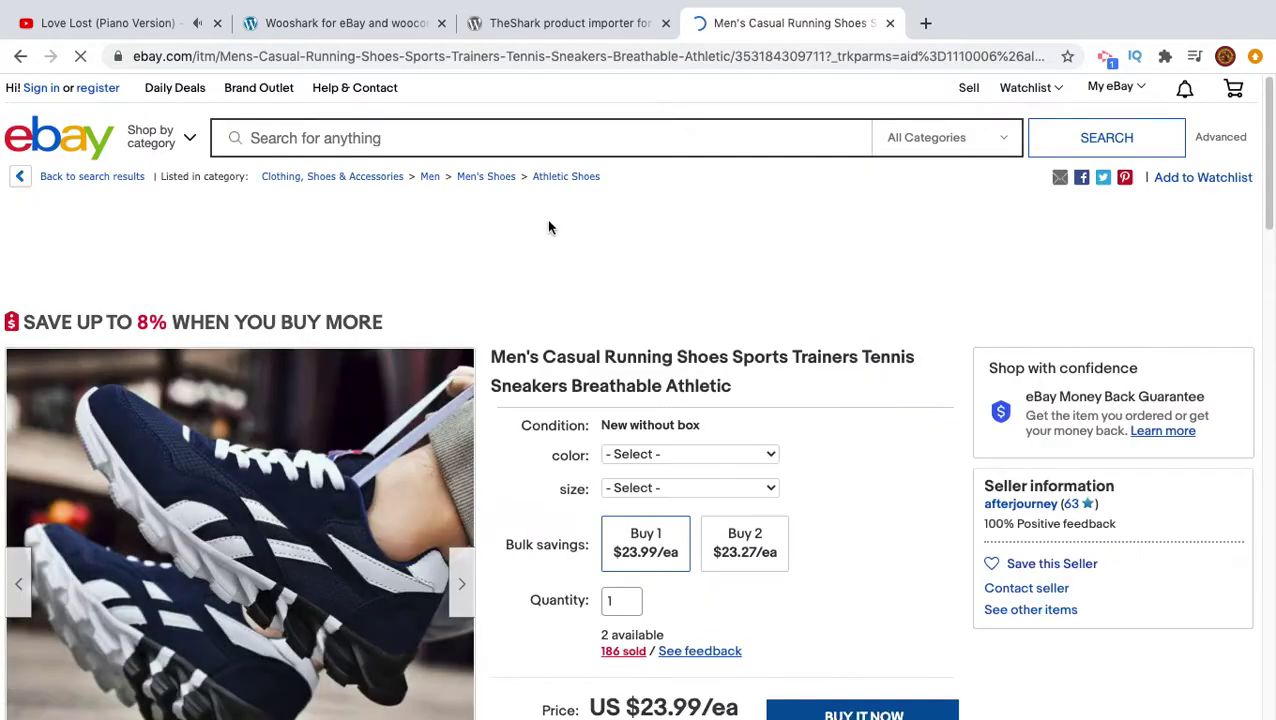
pyautogui.click(461, 60)
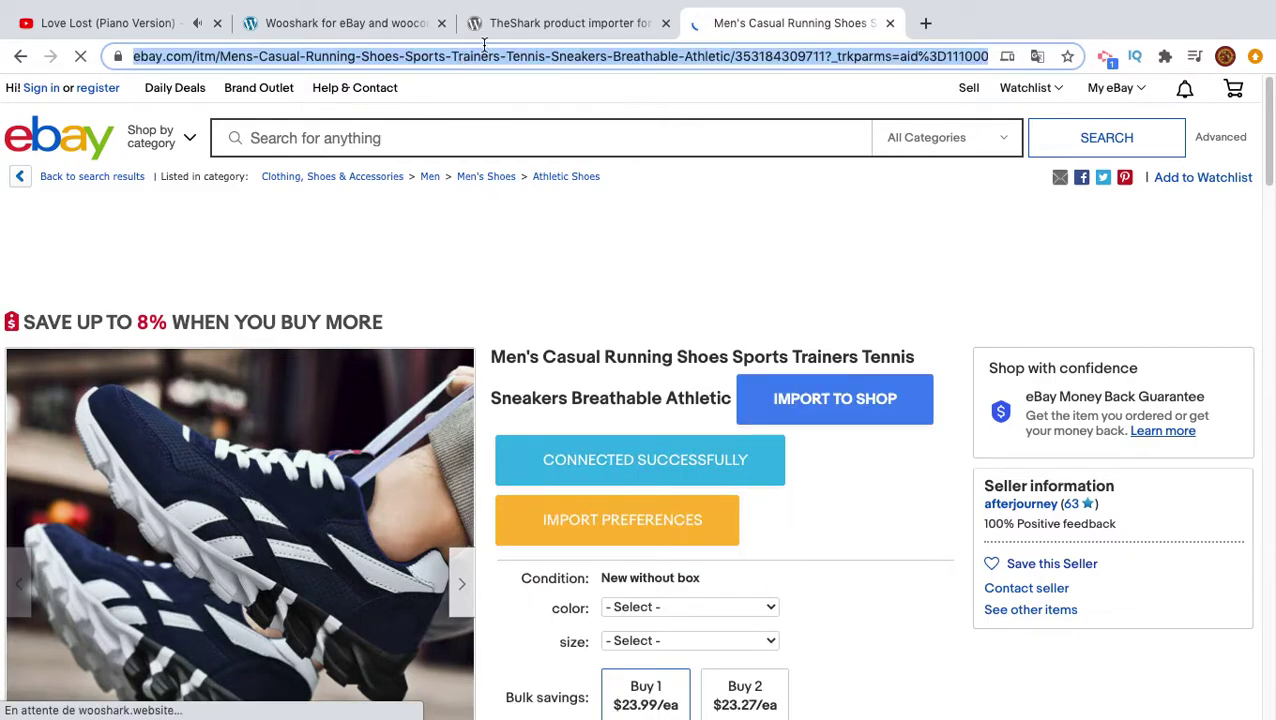
pyautogui.click(400, 23)
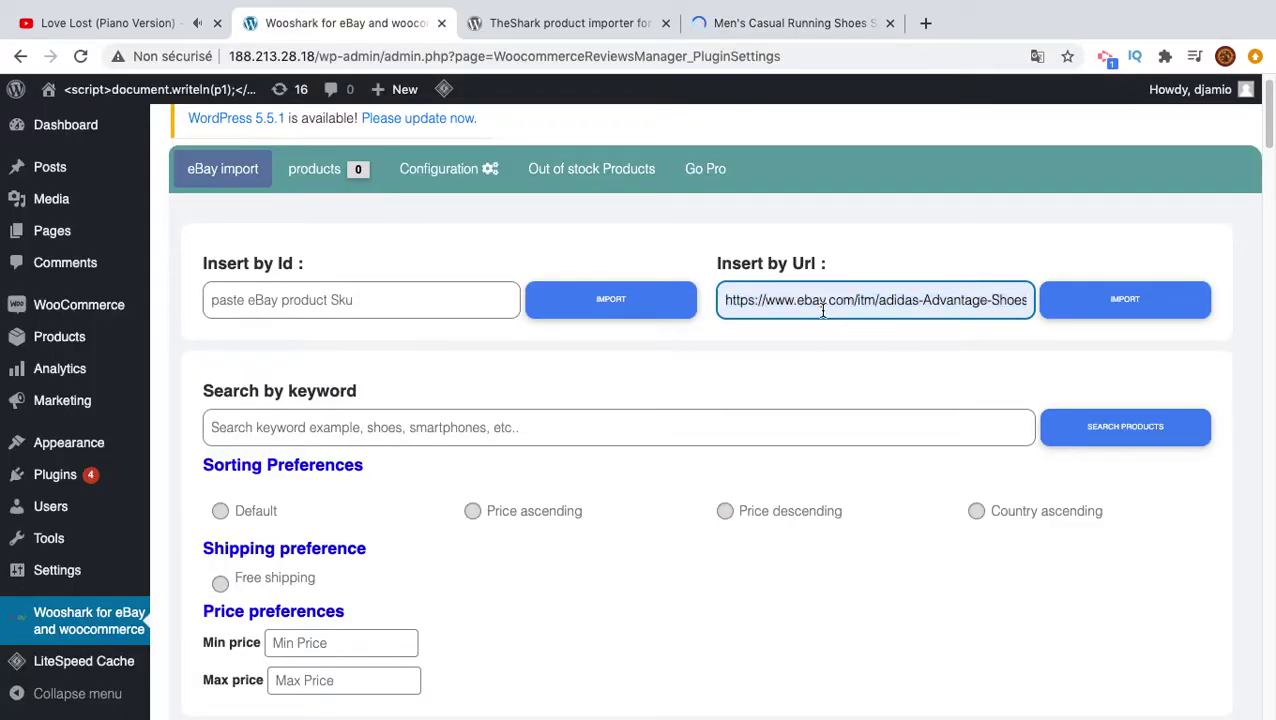
pyautogui.hotkey('ctrl', 'v')
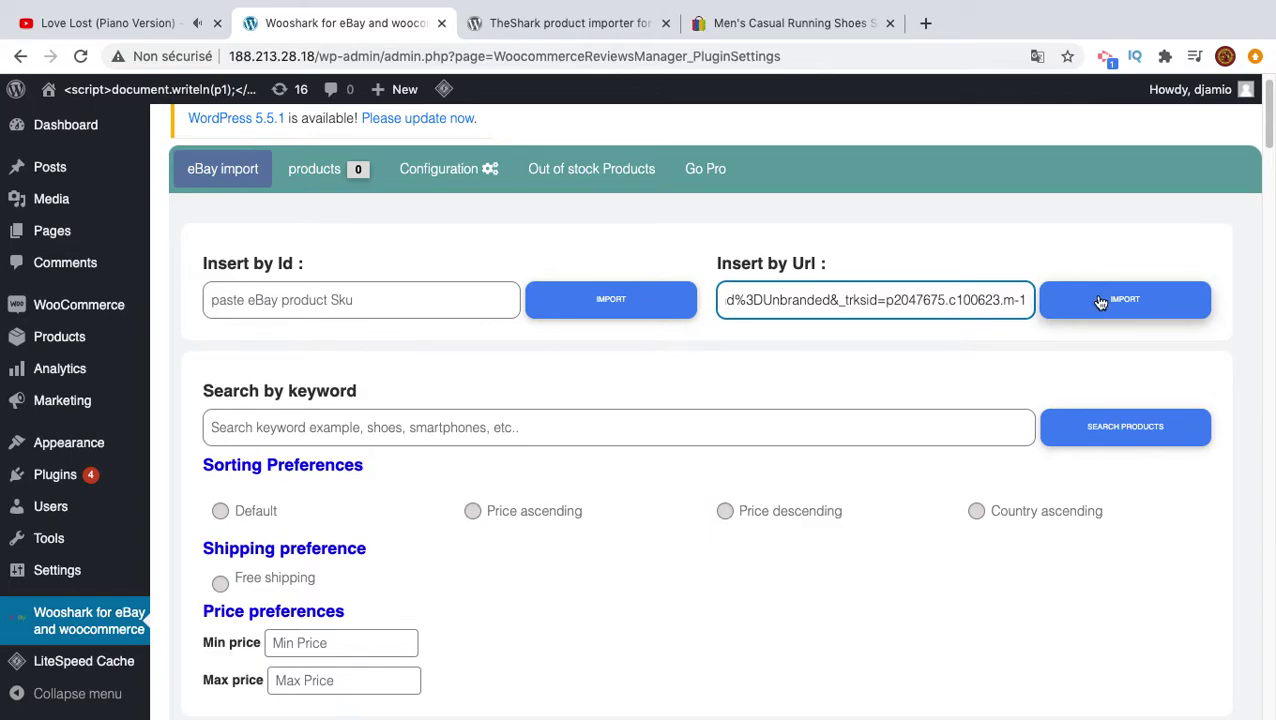
pyautogui.click(836, 36)
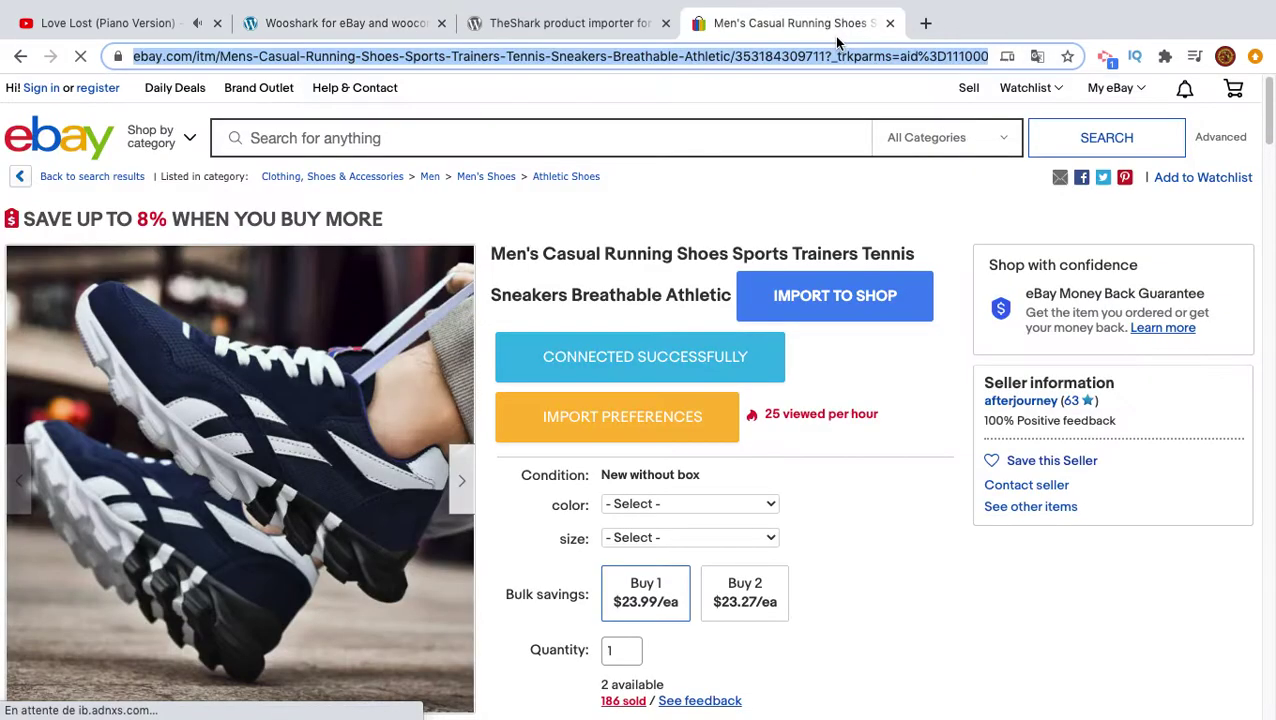
pyautogui.click(770, 55)
pyautogui.moveTo(815, 57); pyautogui.dragTo(901, 60)
pyautogui.hotkey('ctrl', 'c')
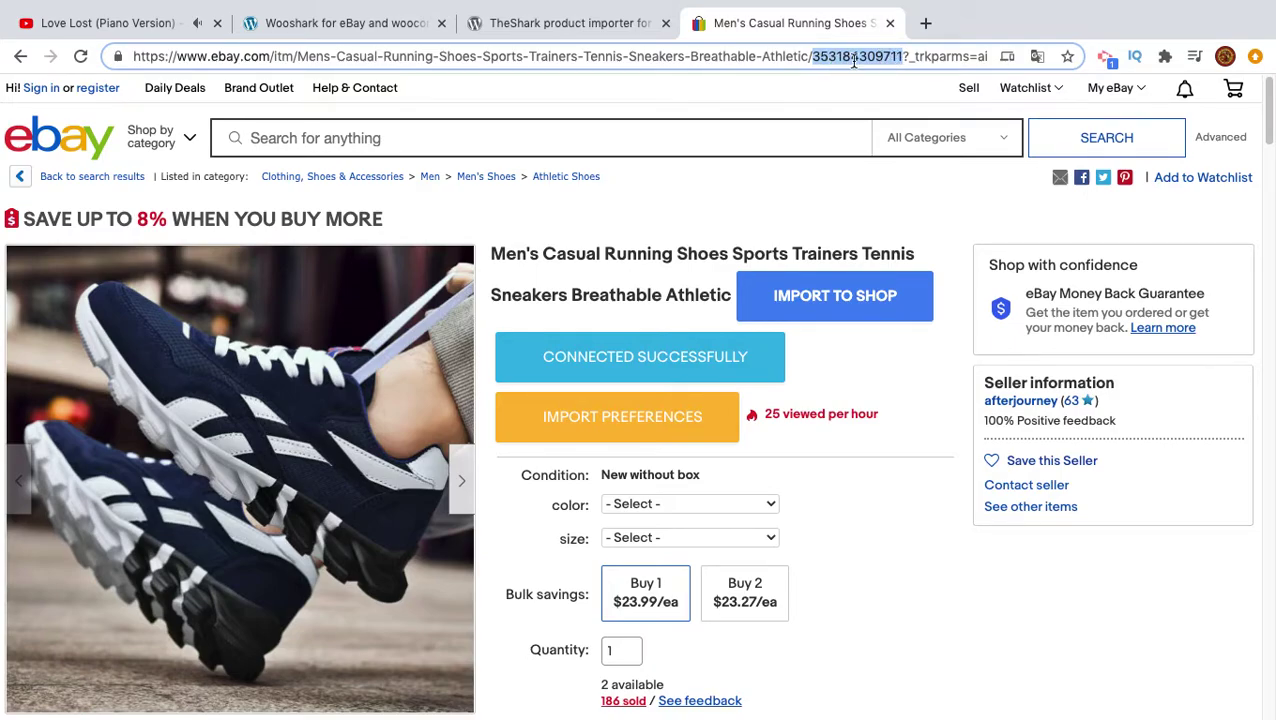
pyautogui.click(597, 23)
pyautogui.click(400, 25)
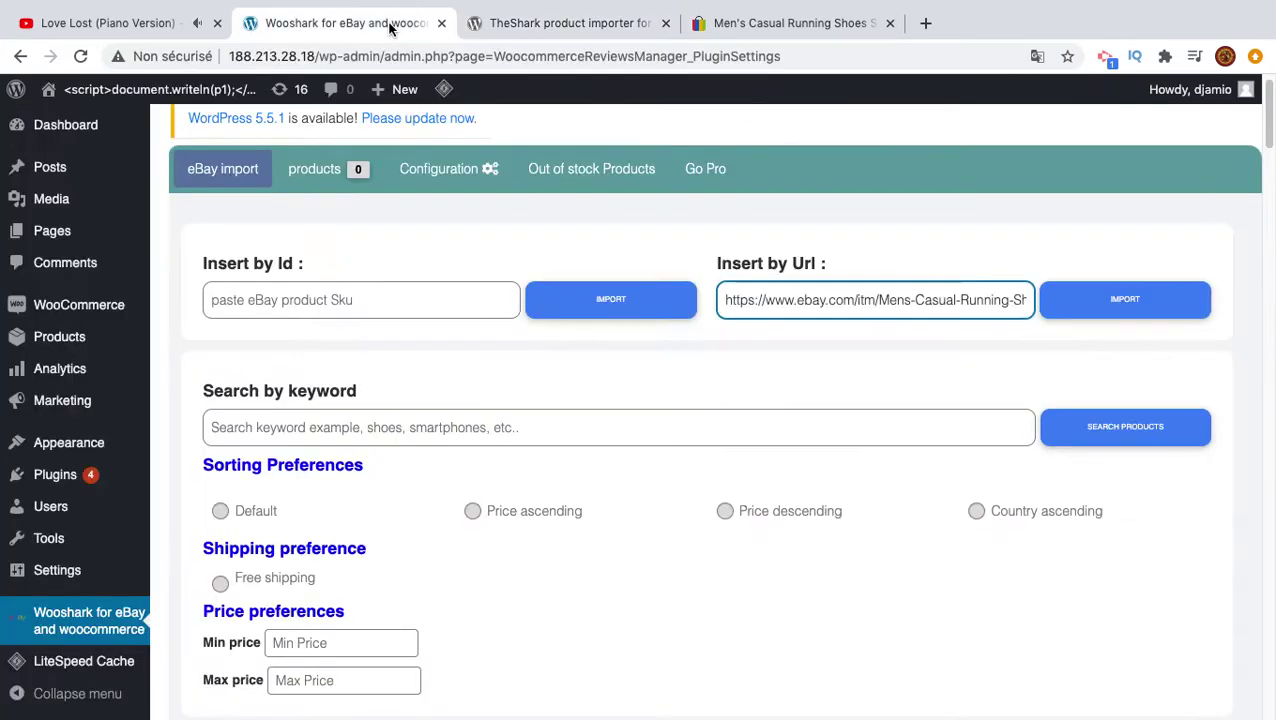
pyautogui.click(510, 311)
pyautogui.hotkey('ctrl', 'v')
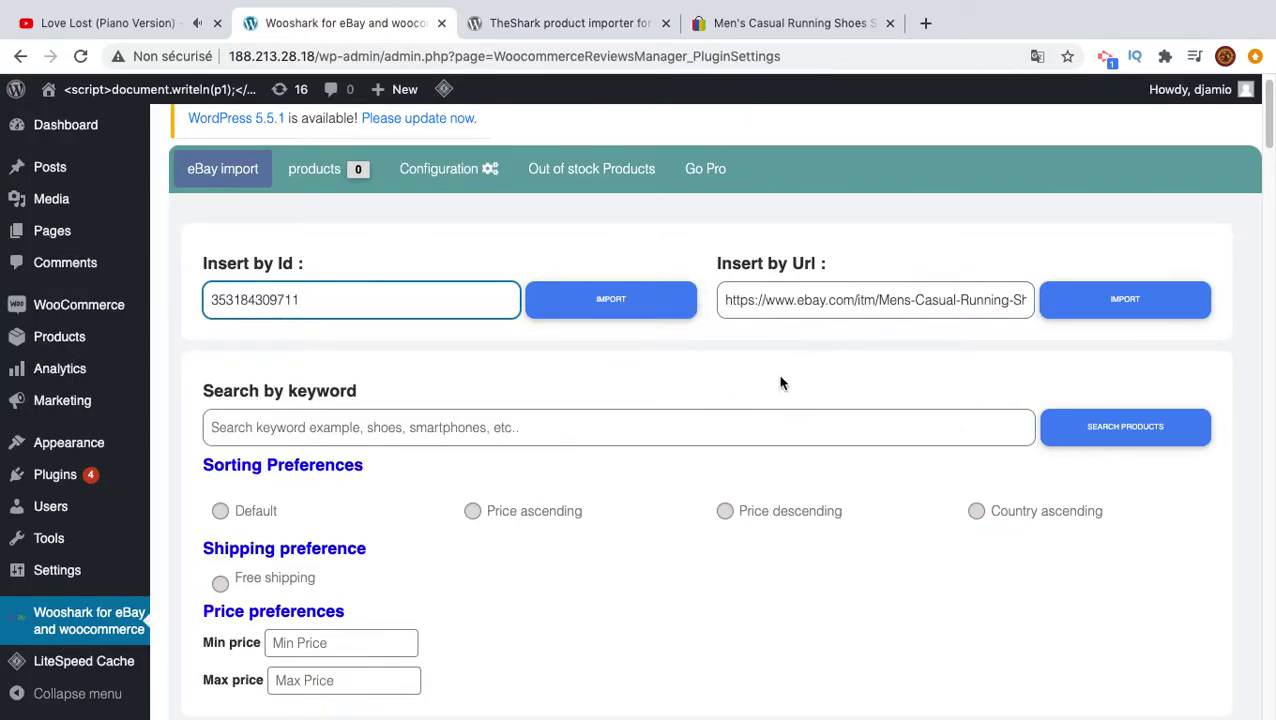
pyautogui.scroll(-2, 820, 470)
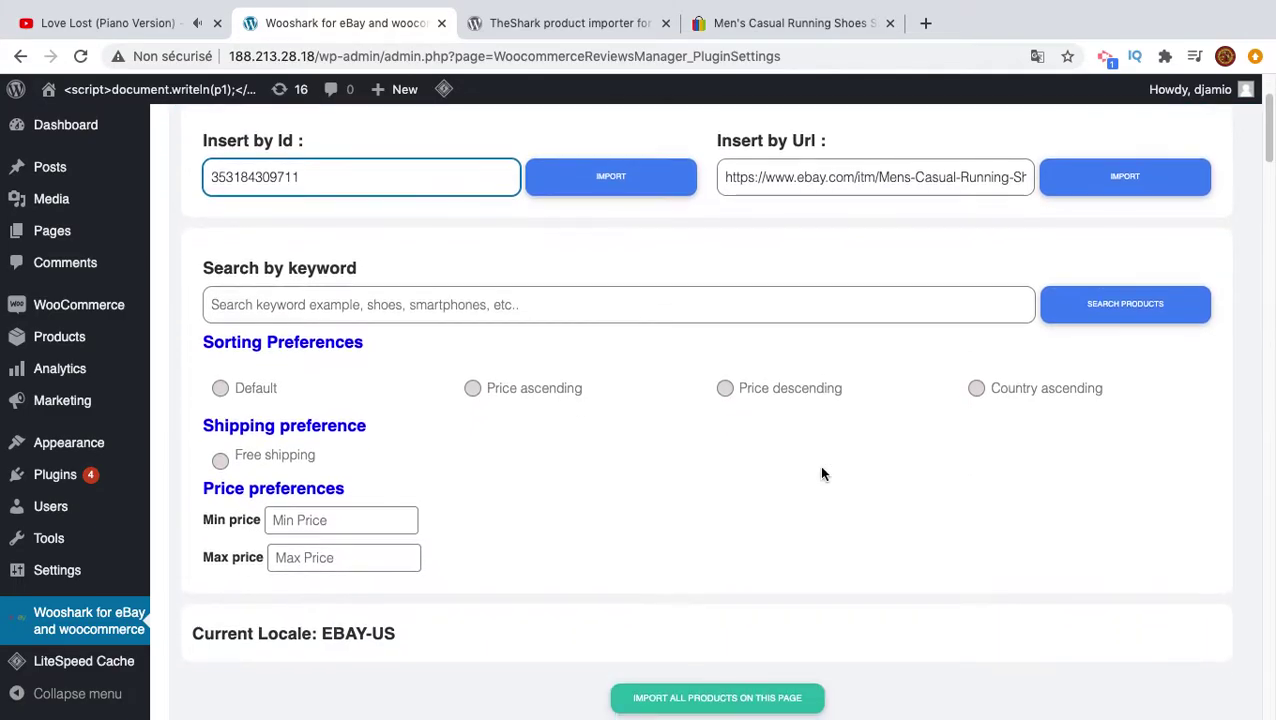
pyautogui.scroll(-2, 500, 585)
pyautogui.scroll(3, 500, 585)
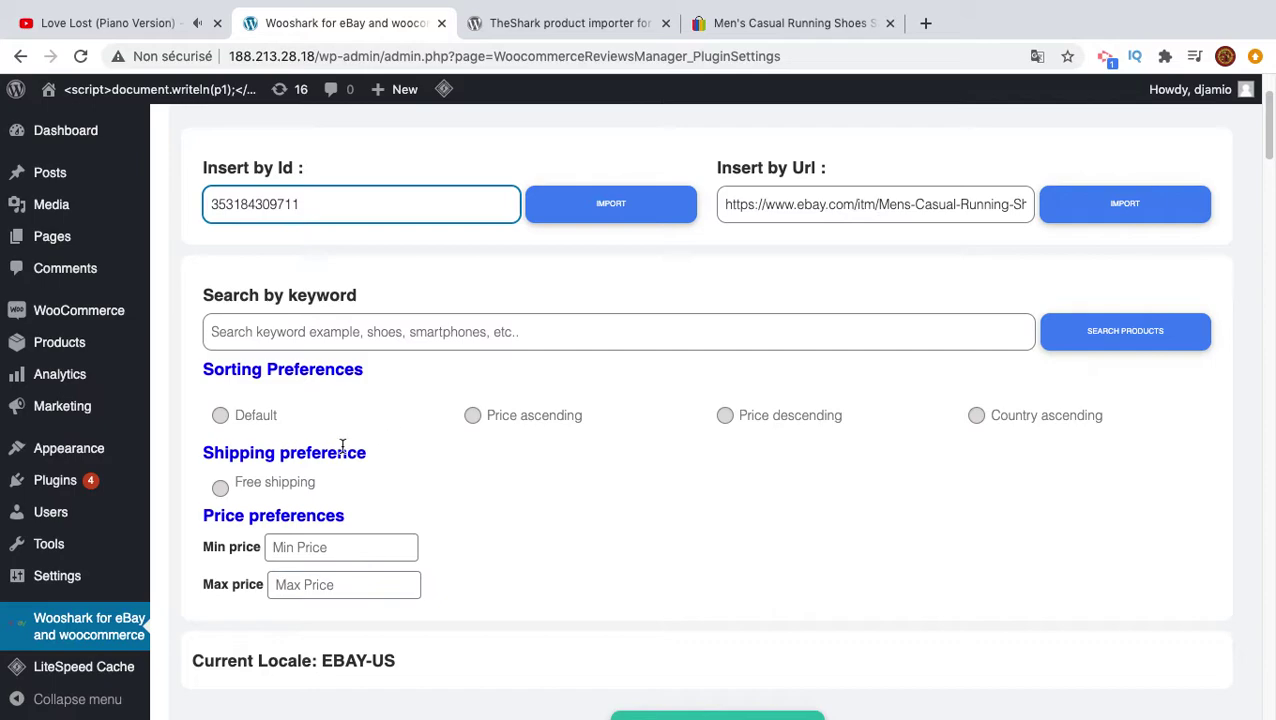
pyautogui.scroll(2, 366, 397)
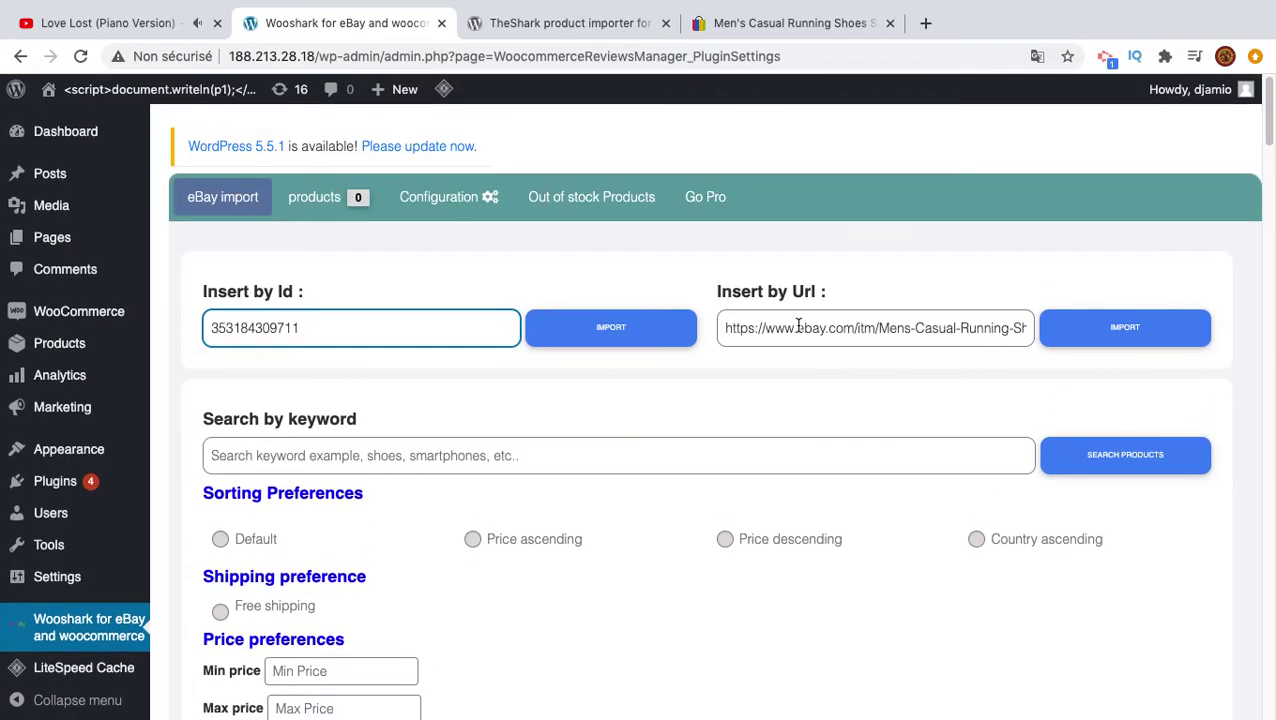
pyautogui.click(814, 327)
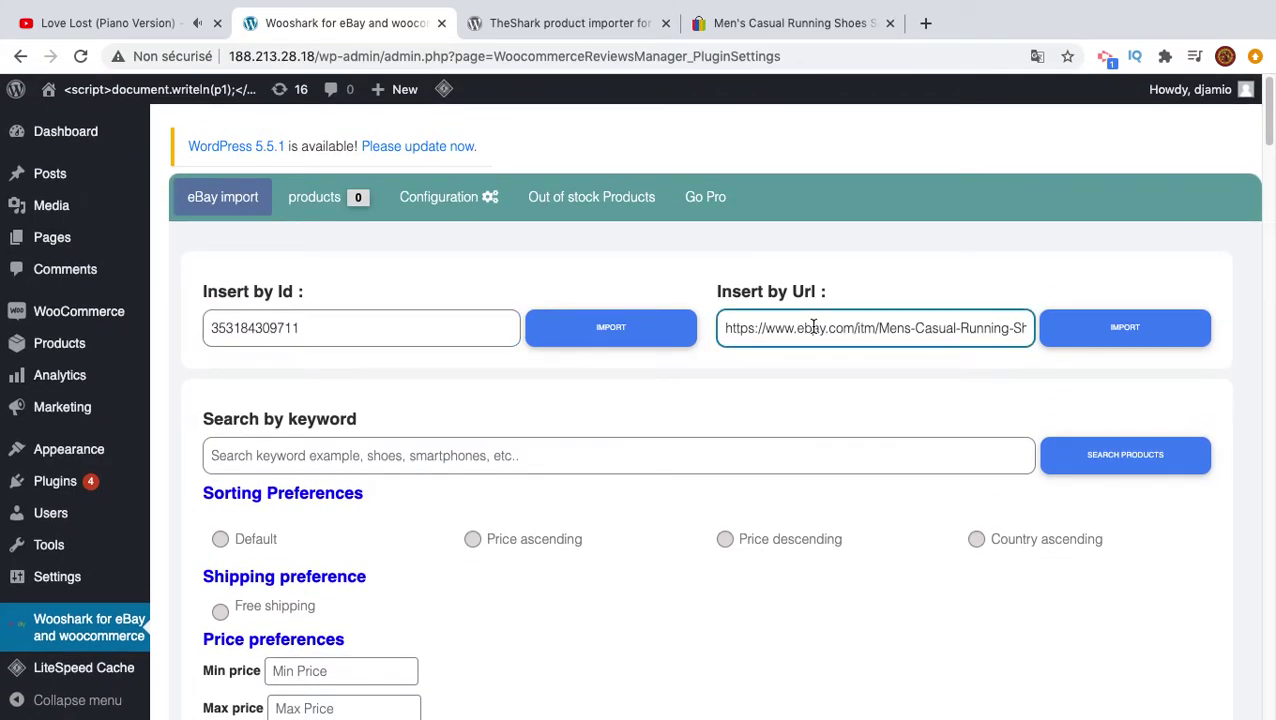
# Import the listing, trim the title's extra words, and paste the shortened title as the short description.
pyautogui.click(1112, 330)
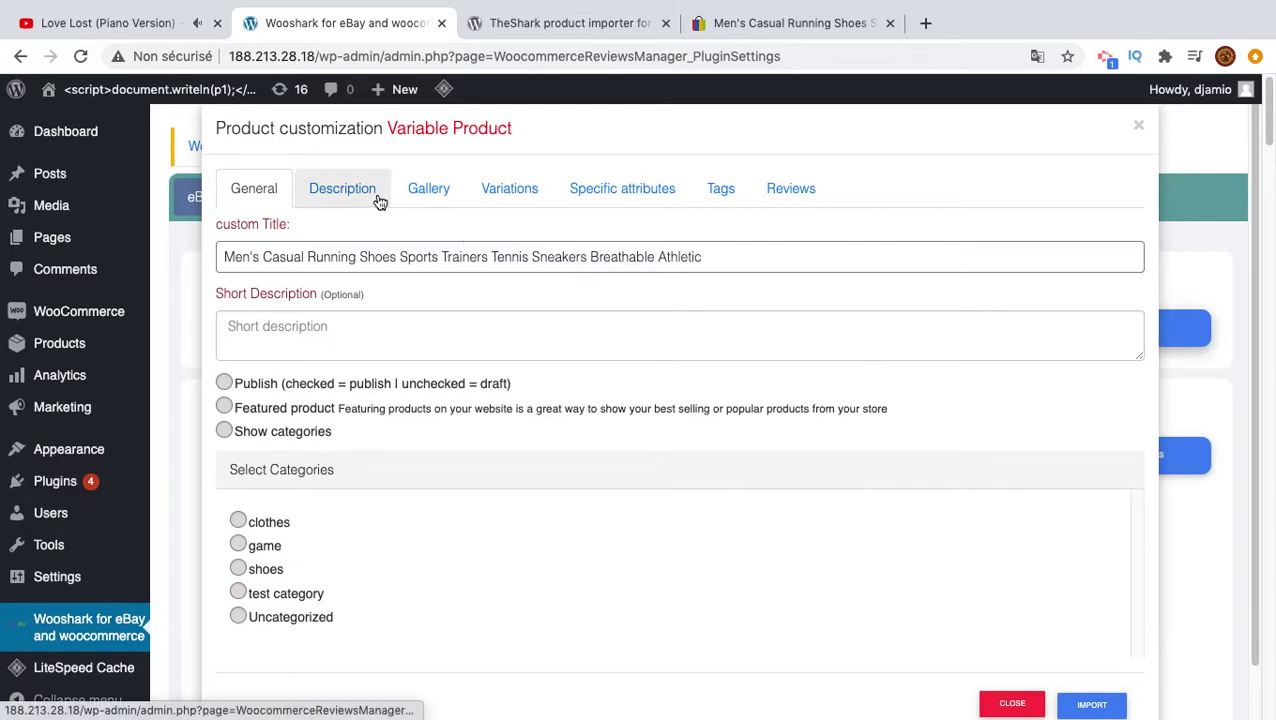
pyautogui.moveTo(542, 257); pyautogui.dragTo(739, 257)
pyautogui.press('BackSpace')
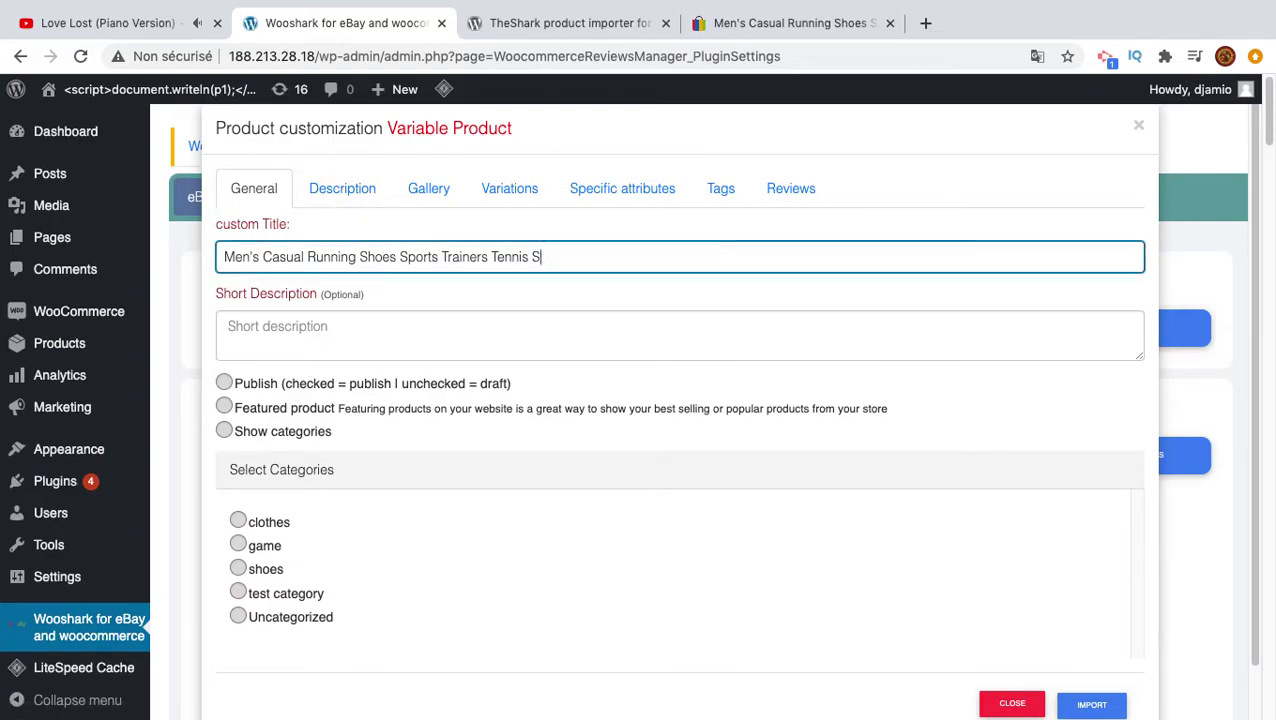
pyautogui.click(451, 338)
pyautogui.tripleClick(399, 264)
pyautogui.hotkey('ctrl', 'c')
pyautogui.click(377, 337)
pyautogui.hotkey('ctrl', 'v')
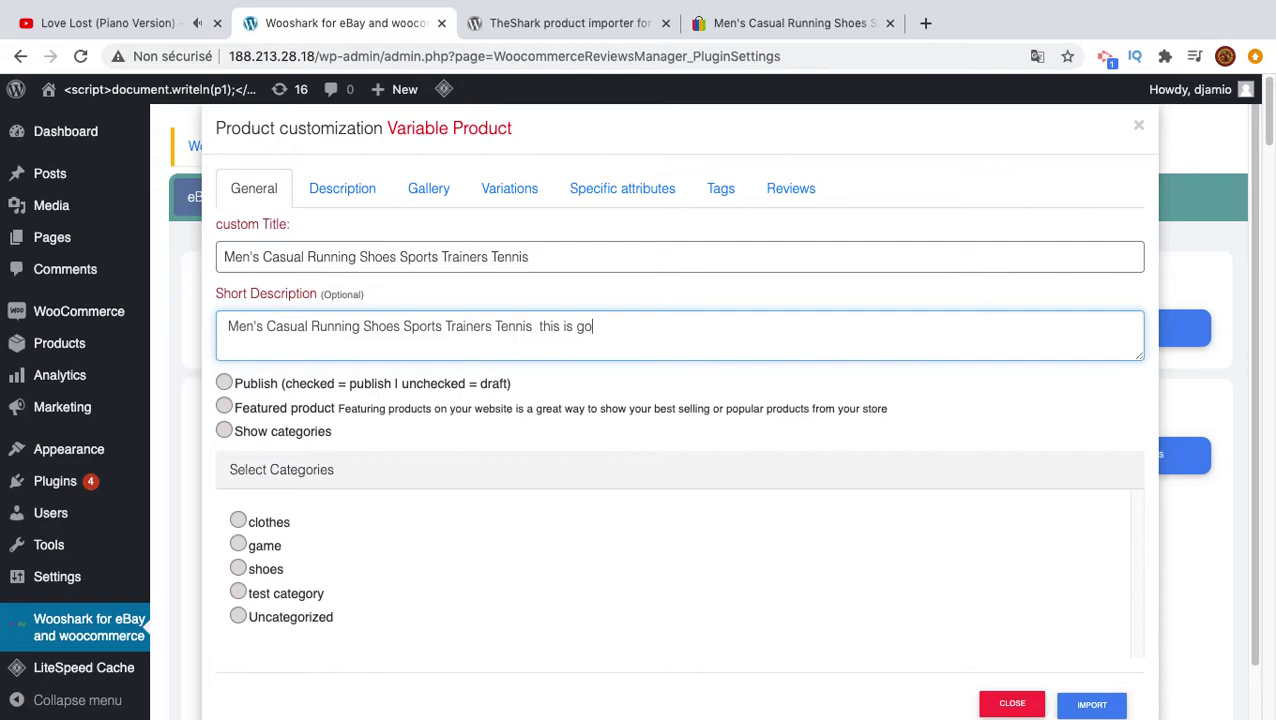
# Mark the product published and featured in the game, shoes and Uncategorized categories.
pyautogui.click(225, 384)
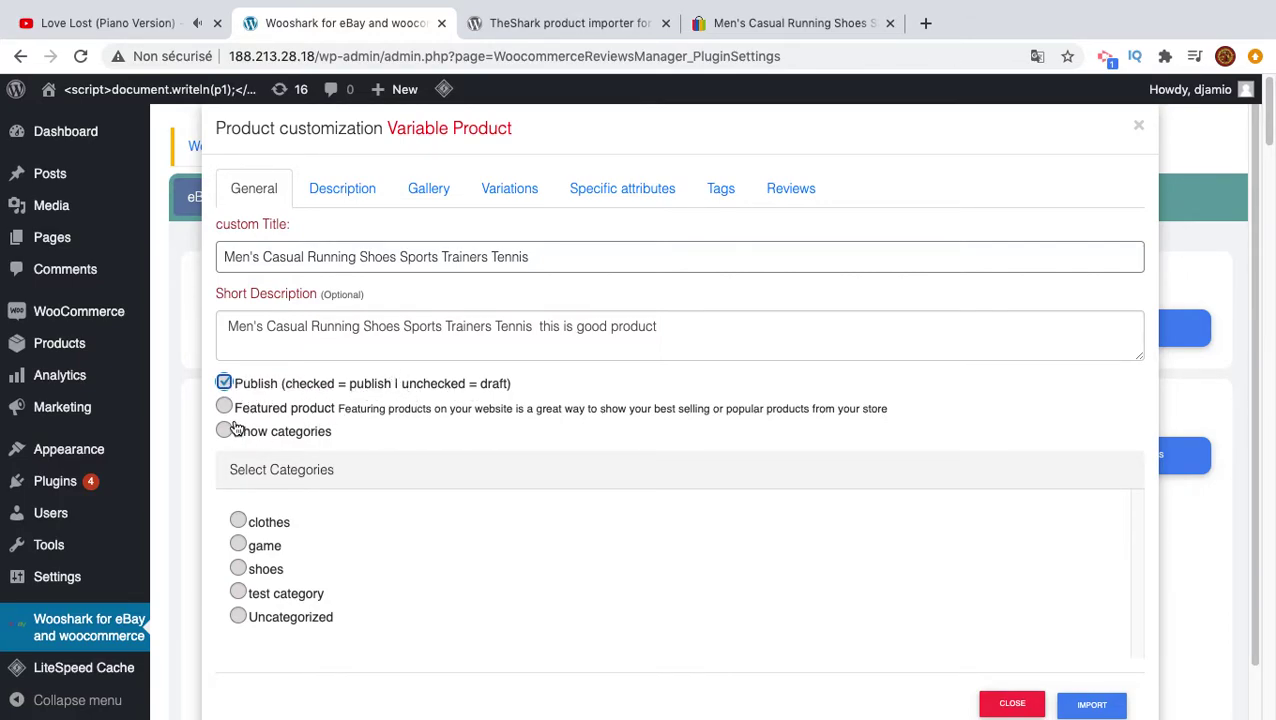
pyautogui.click(226, 409)
pyautogui.click(238, 547)
pyautogui.click(240, 570)
pyautogui.click(239, 616)
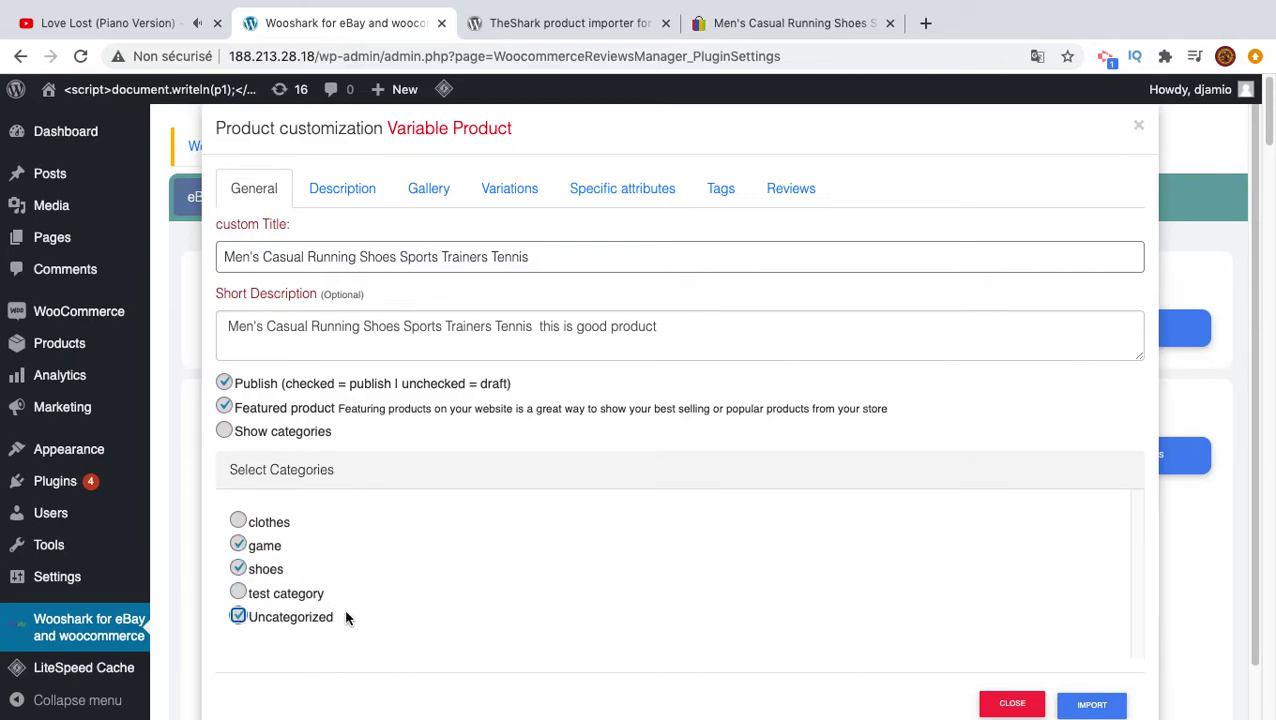
pyautogui.click(342, 195)
pyautogui.scroll(-5, 427, 356)
# Delete the empty numbered list items from the imported description.
pyautogui.scroll(-5, 447, 444)
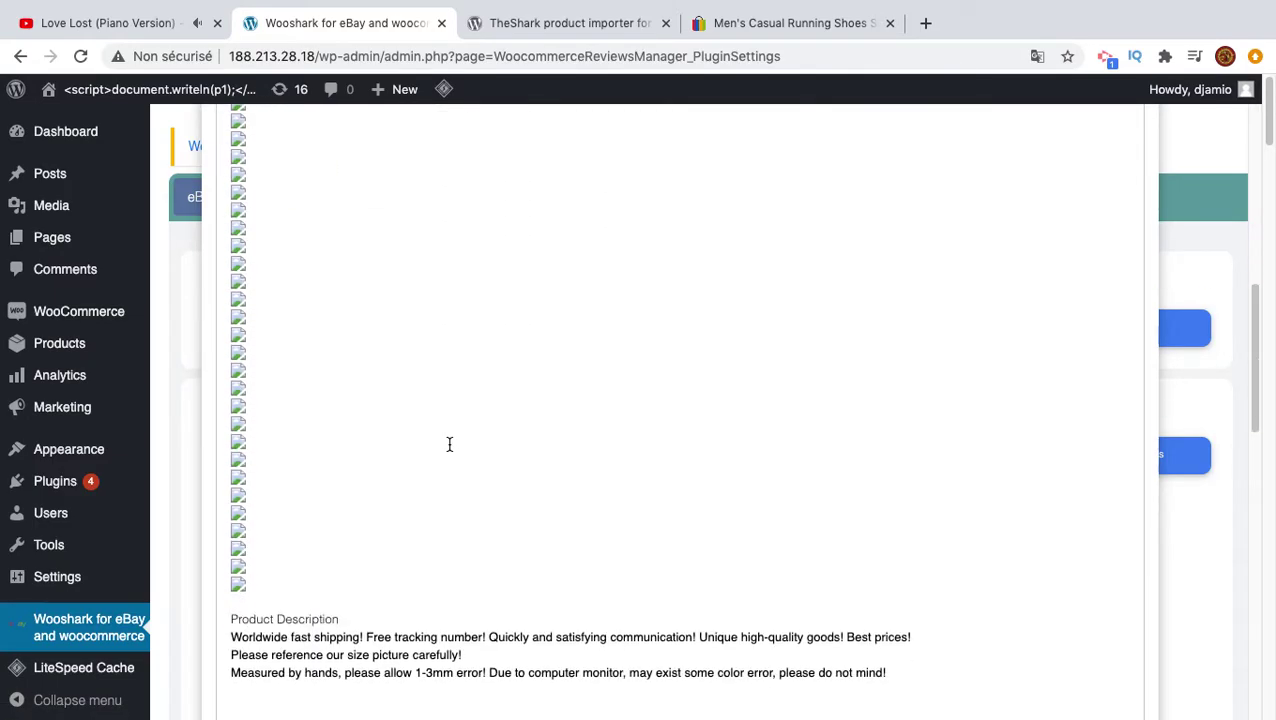
pyautogui.scroll(-5, 447, 444)
pyautogui.scroll(-5, 449, 444)
pyautogui.scroll(-3, 449, 444)
pyautogui.scroll(-2, 449, 444)
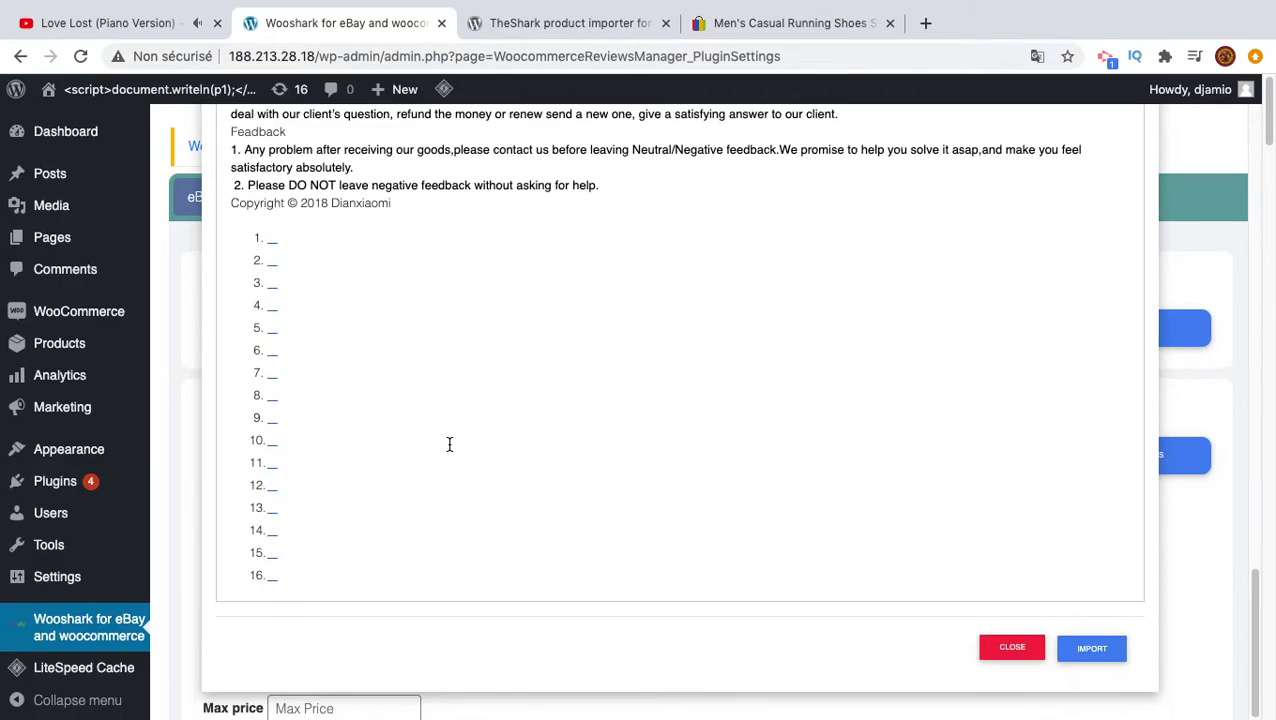
pyautogui.moveTo(352, 565); pyautogui.dragTo(239, 242)
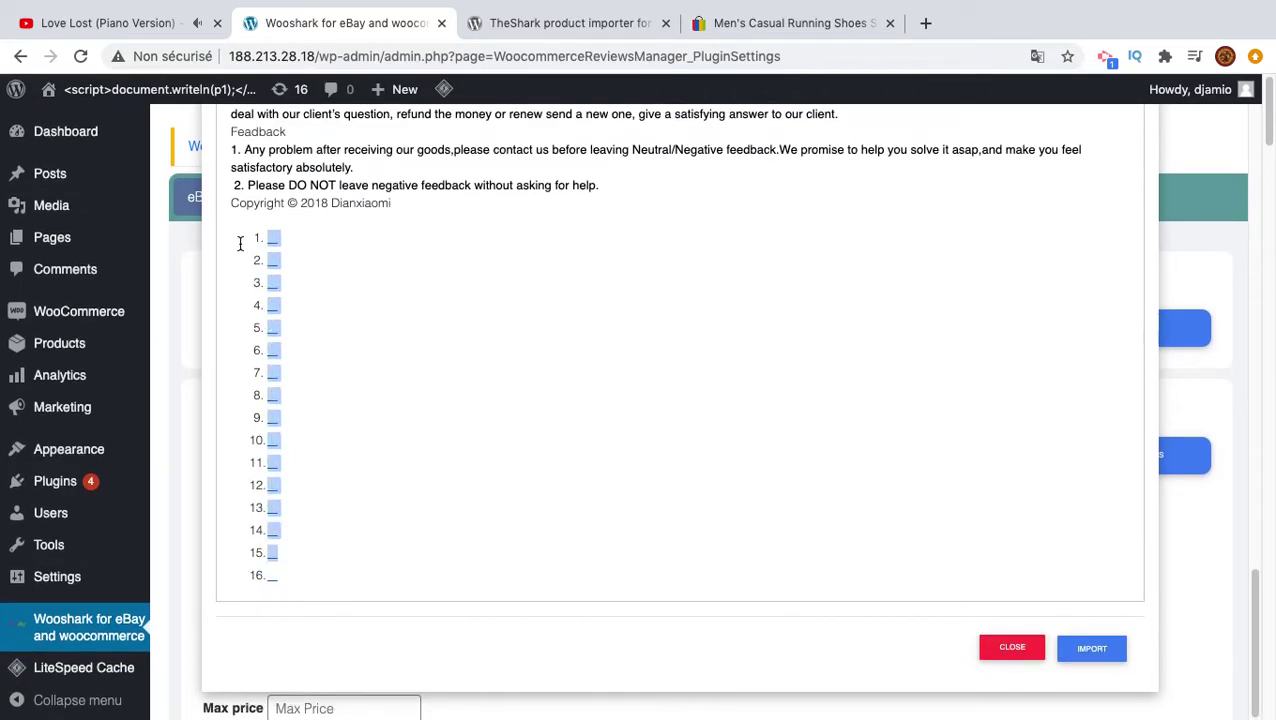
pyautogui.press('BackSpace')
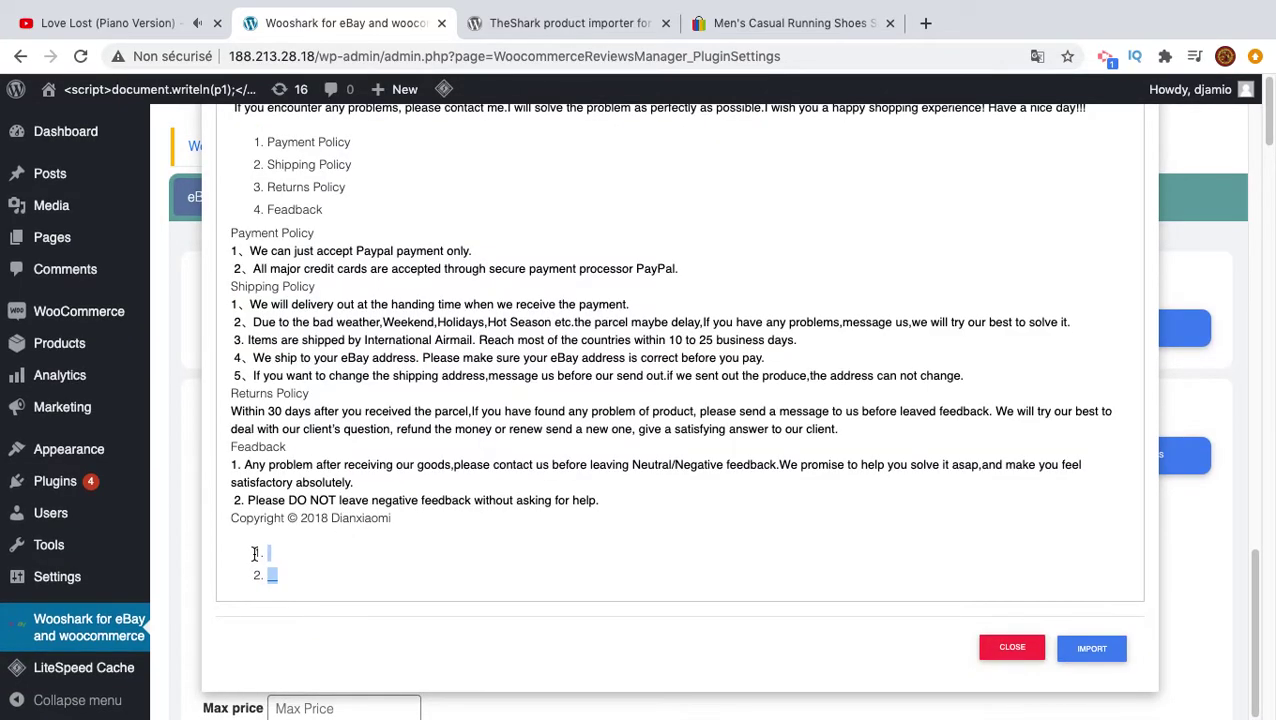
pyautogui.scroll(1, 300, 579)
pyautogui.scroll(5, 305, 520)
pyautogui.scroll(5, 313, 430)
pyautogui.moveTo(313, 430); pyautogui.dragTo(239, 374)
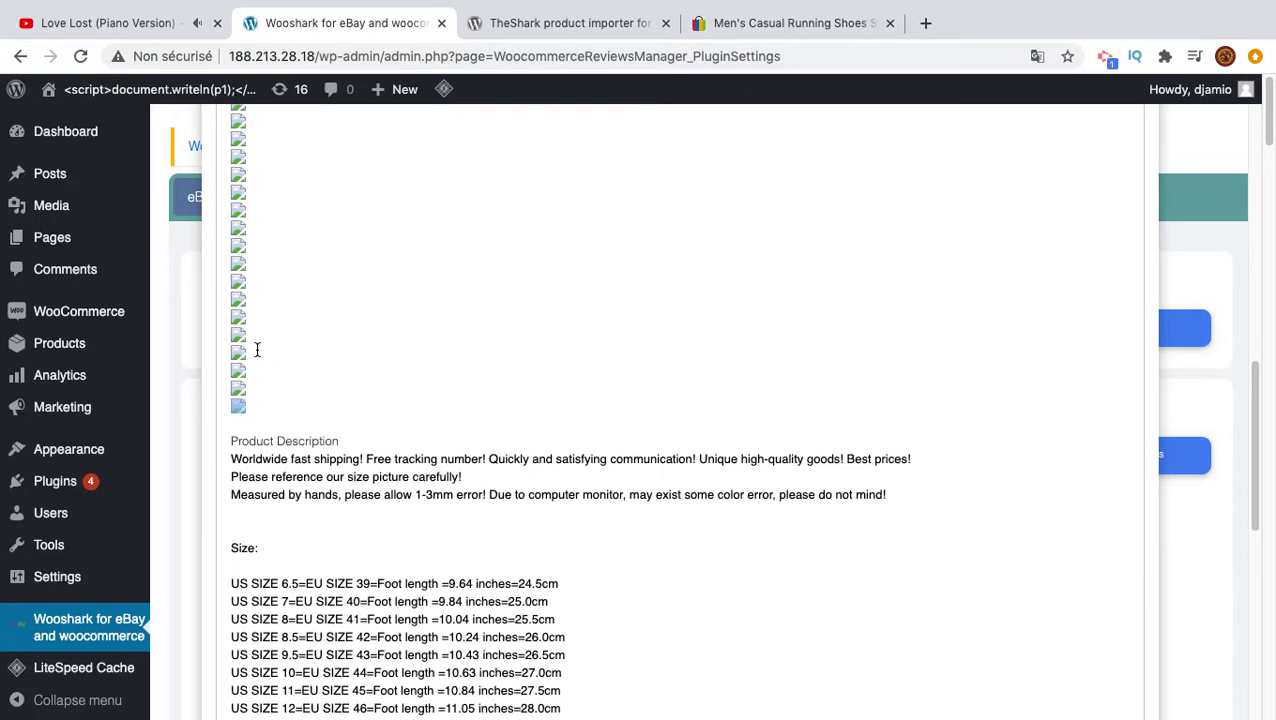
pyautogui.press('BackSpace')
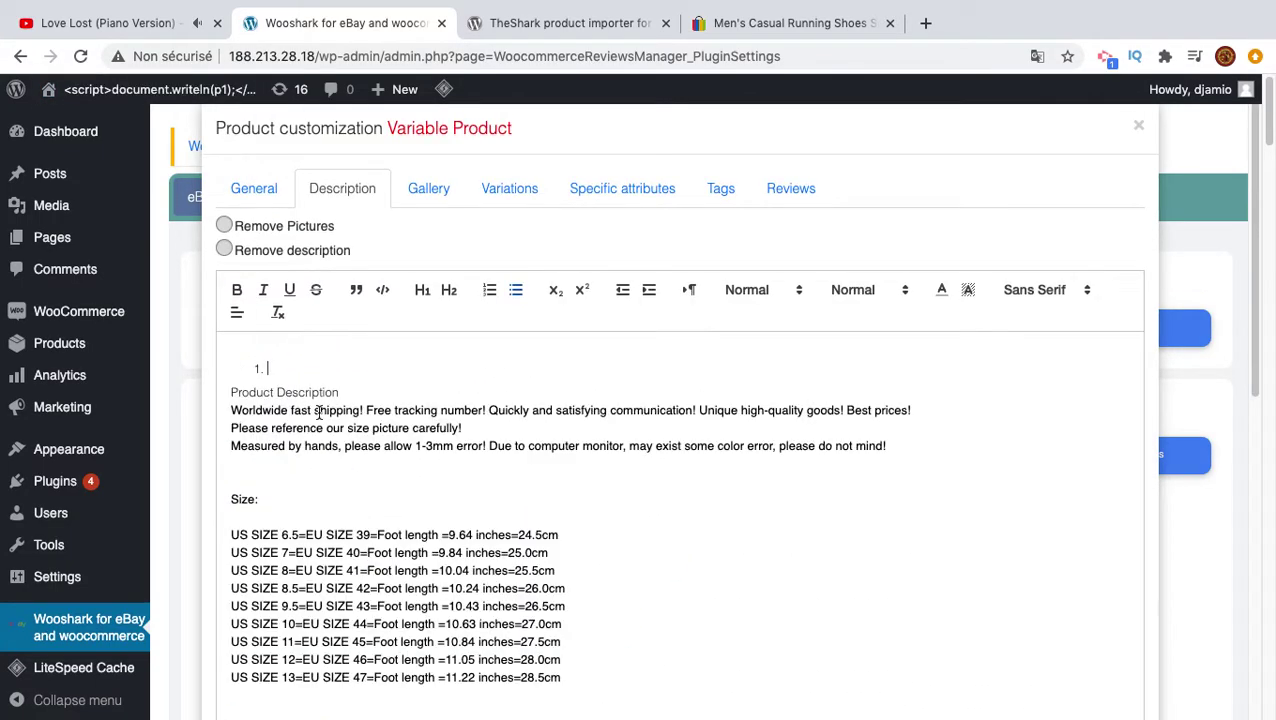
pyautogui.press('BackSpace')
# Make the size chart (Size: through US SIZE 13) Huge and struck through, then show gallery images.
pyautogui.scroll(-3, 502, 395)
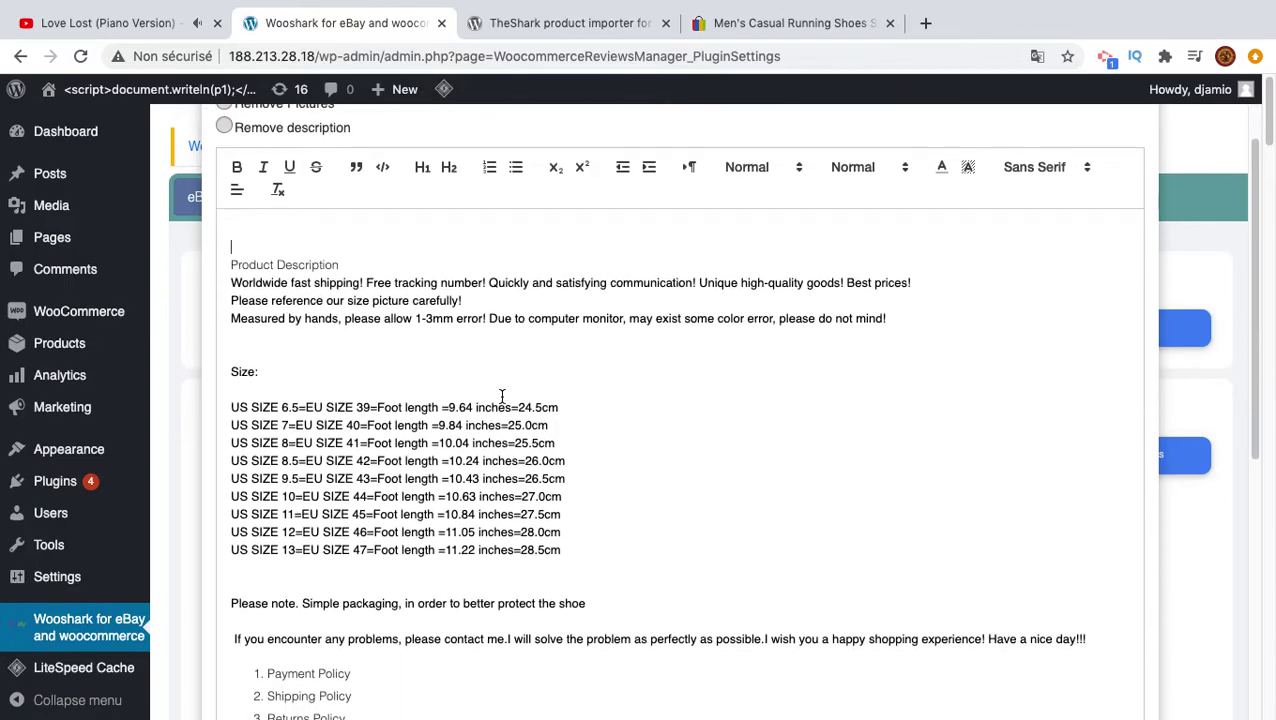
pyautogui.scroll(-3, 497, 430)
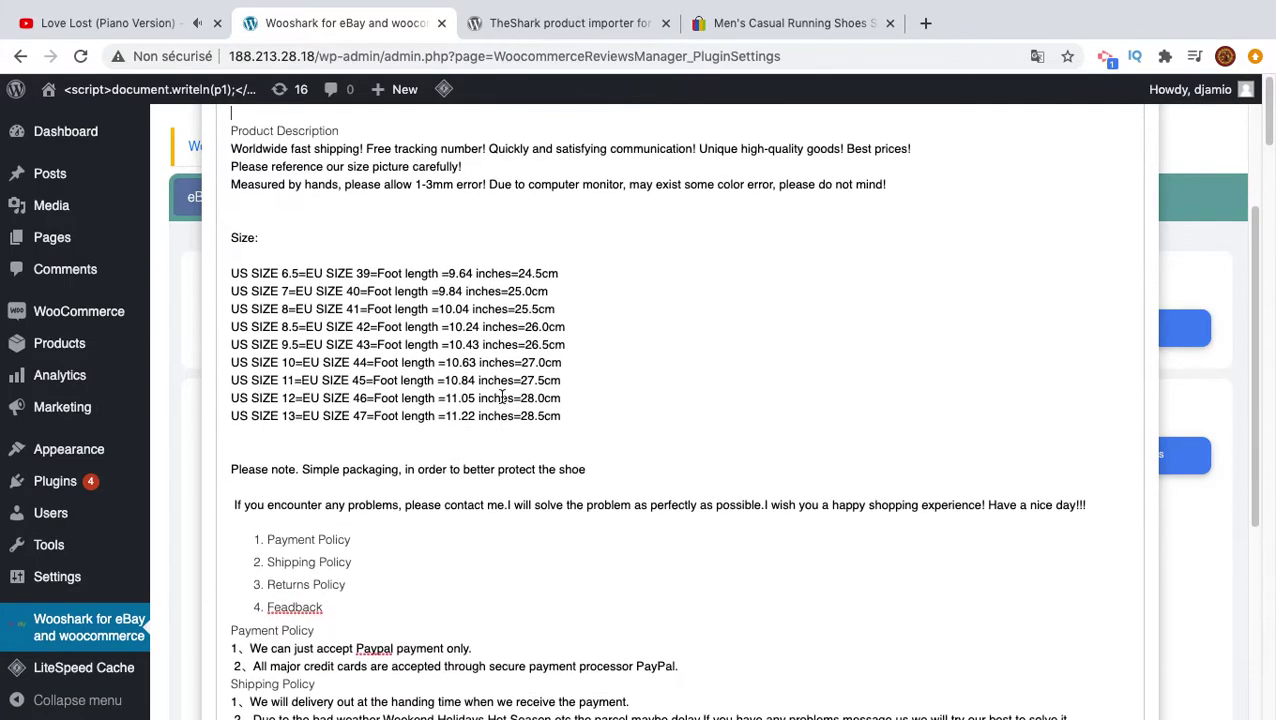
pyautogui.scroll(-1, 492, 470)
pyautogui.click(441, 461)
pyautogui.scroll(2, 342, 389)
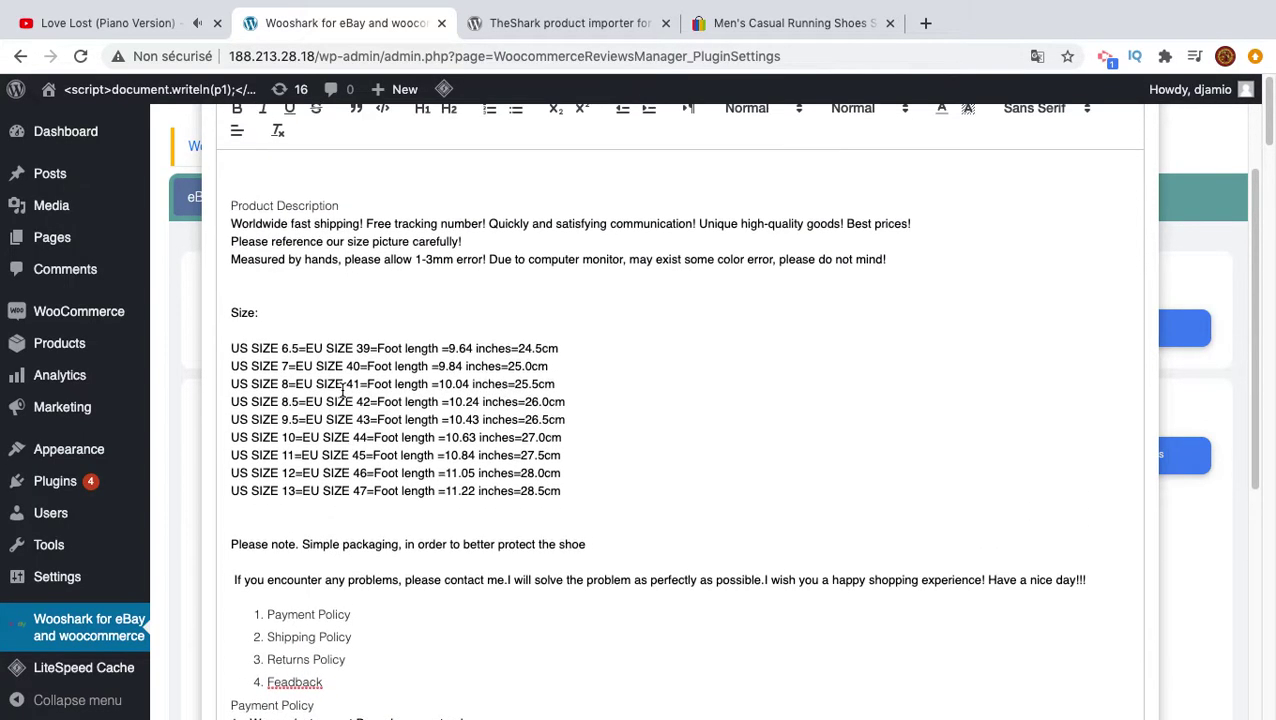
pyautogui.scroll(2, 378, 457)
pyautogui.scroll(1, 378, 457)
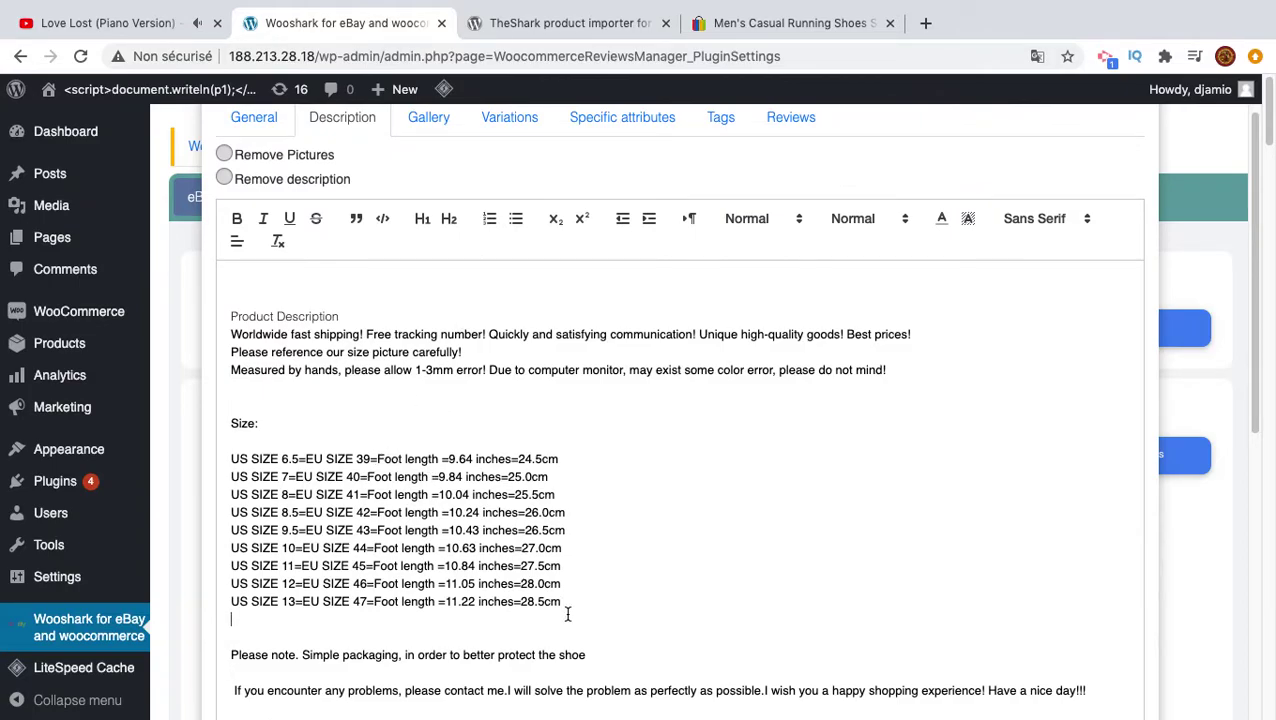
pyautogui.moveTo(566, 603); pyautogui.dragTo(231, 423)
pyautogui.click(786, 212)
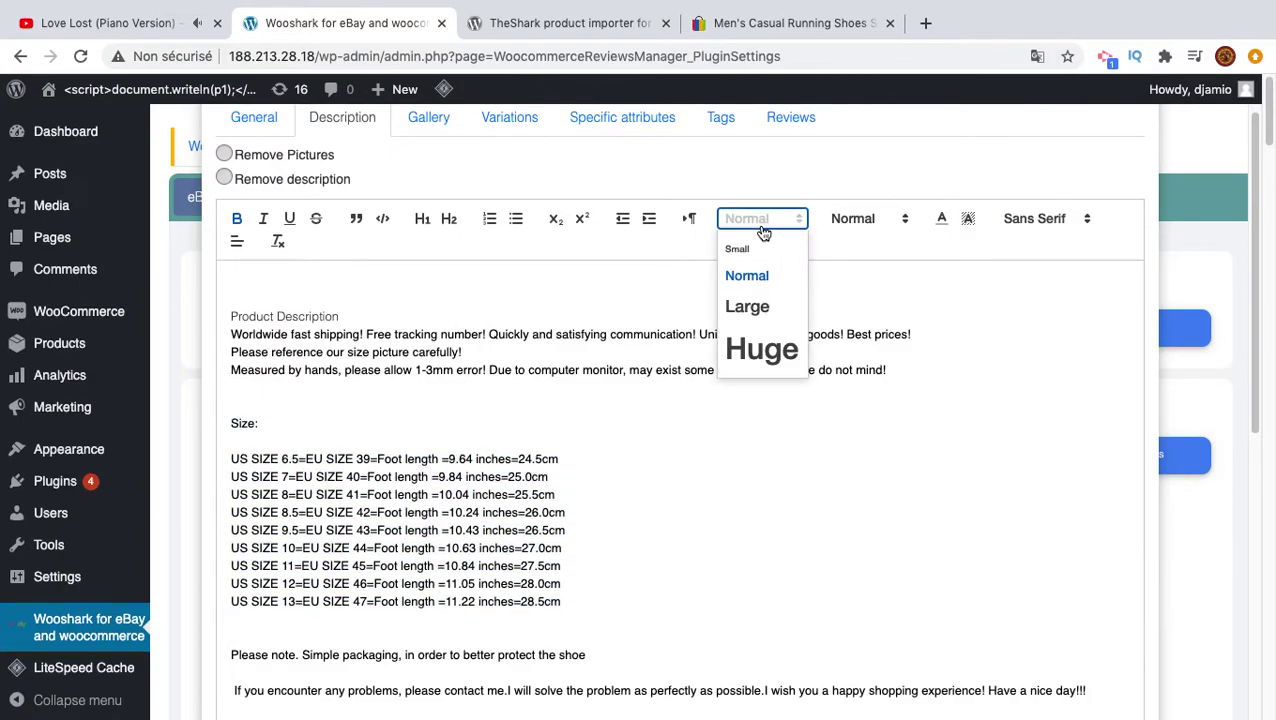
pyautogui.click(752, 345)
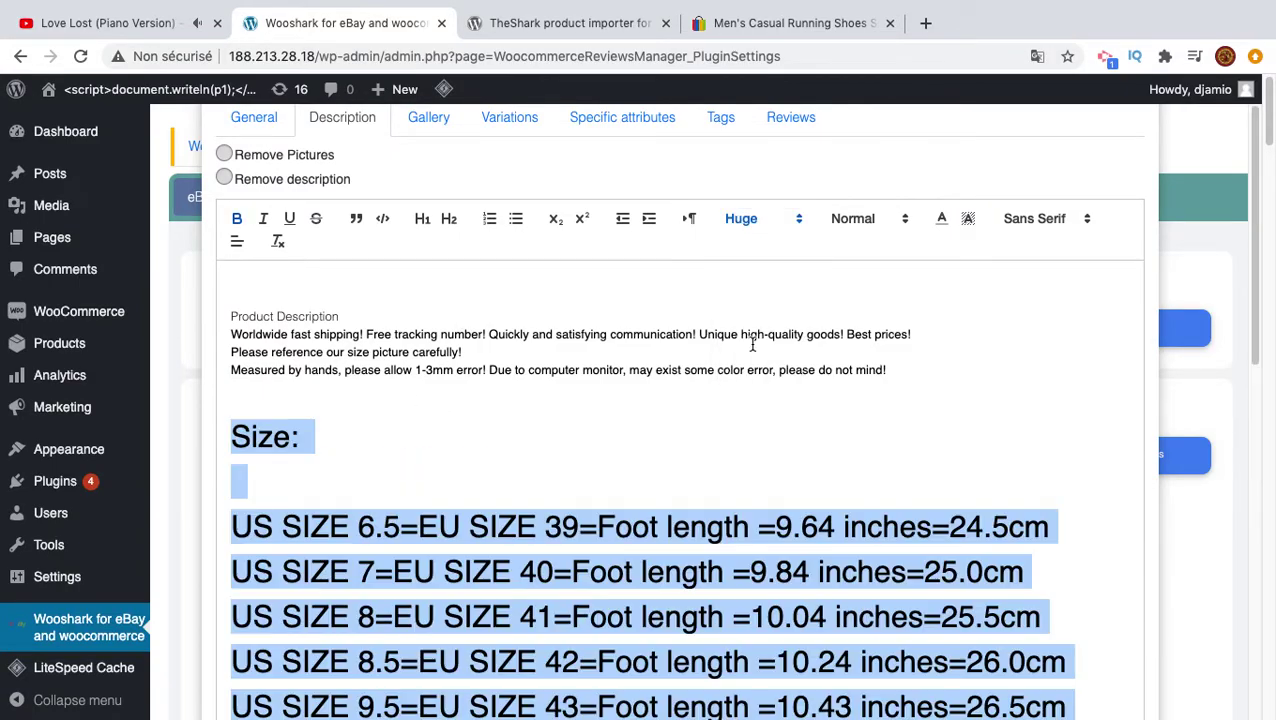
pyautogui.click(316, 219)
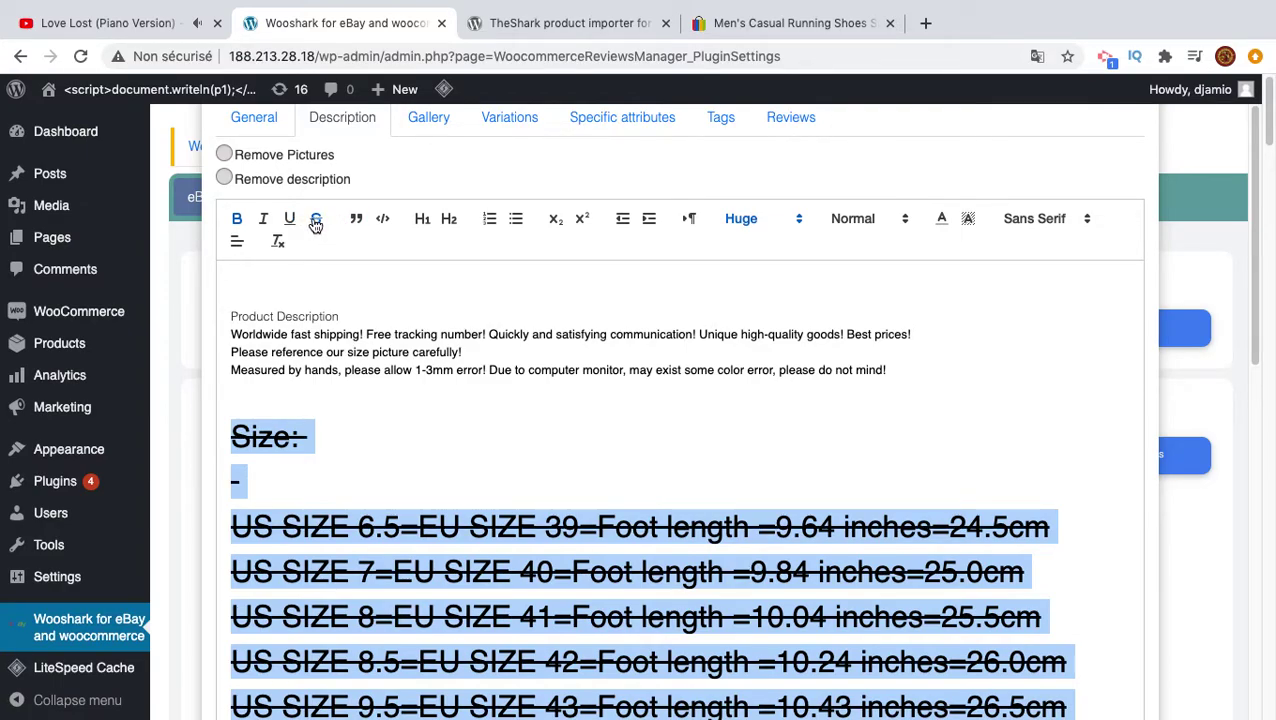
pyautogui.scroll(2, 466, 302)
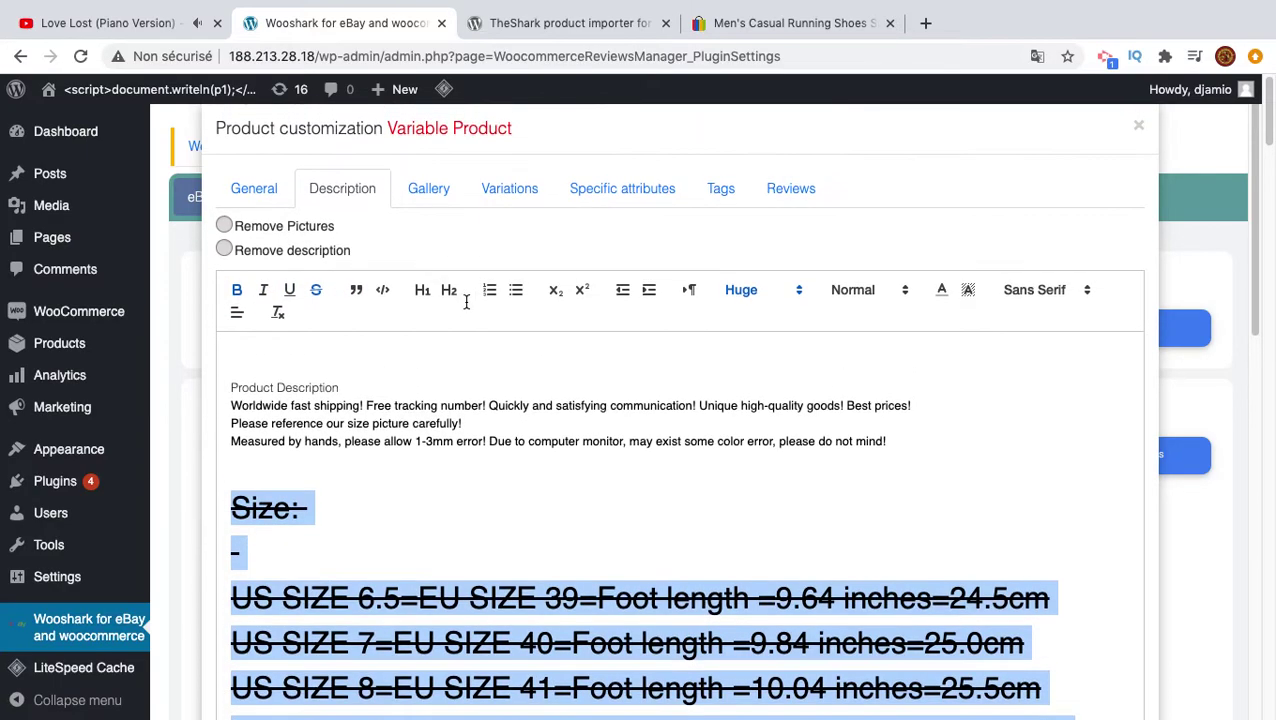
pyautogui.click(429, 190)
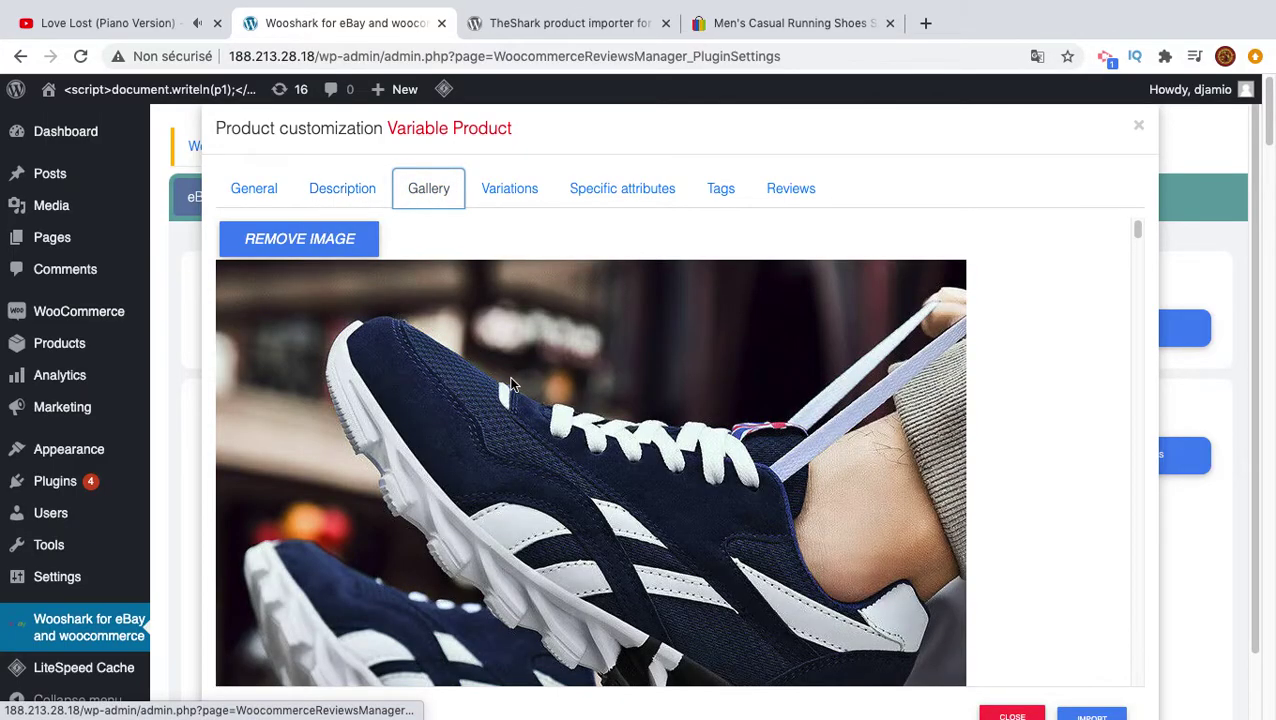
# Scroll through the gallery and remove the pants photo.
pyautogui.scroll(-2, 406, 432)
pyautogui.scroll(-3, 406, 432)
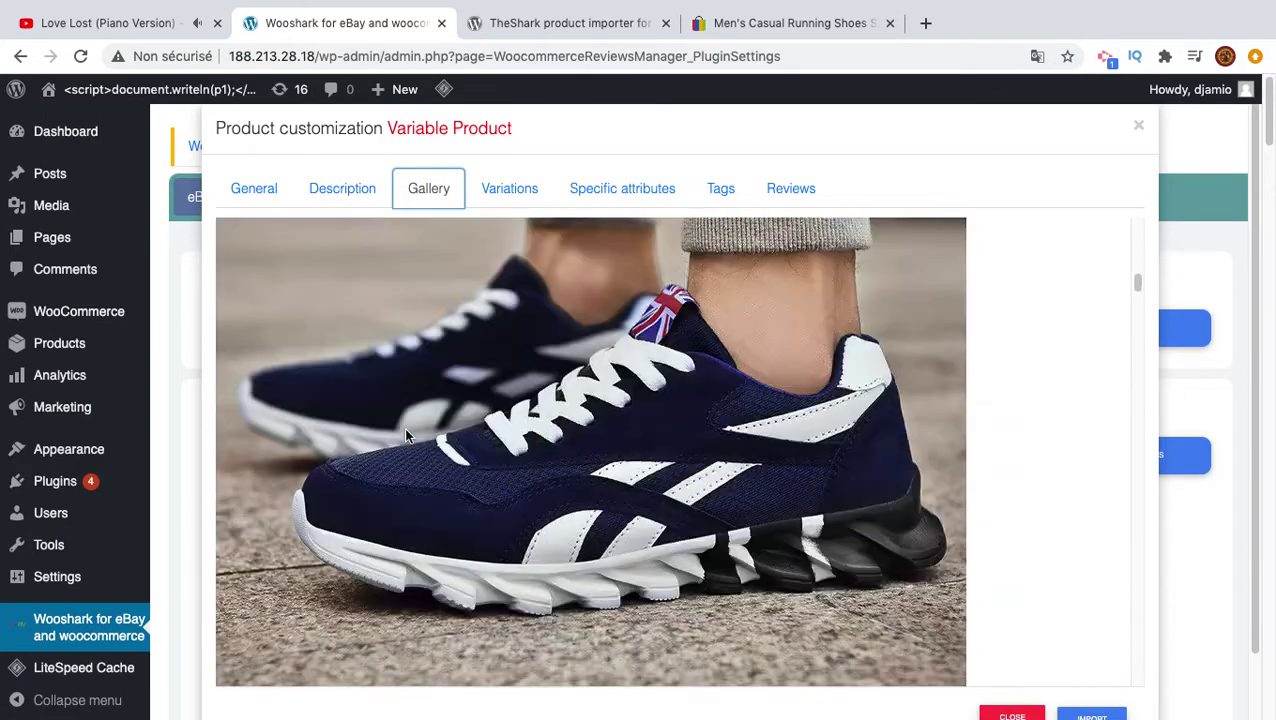
pyautogui.scroll(-3, 406, 432)
pyautogui.scroll(-3, 406, 434)
pyautogui.scroll(-3, 406, 434)
pyautogui.scroll(-2, 406, 434)
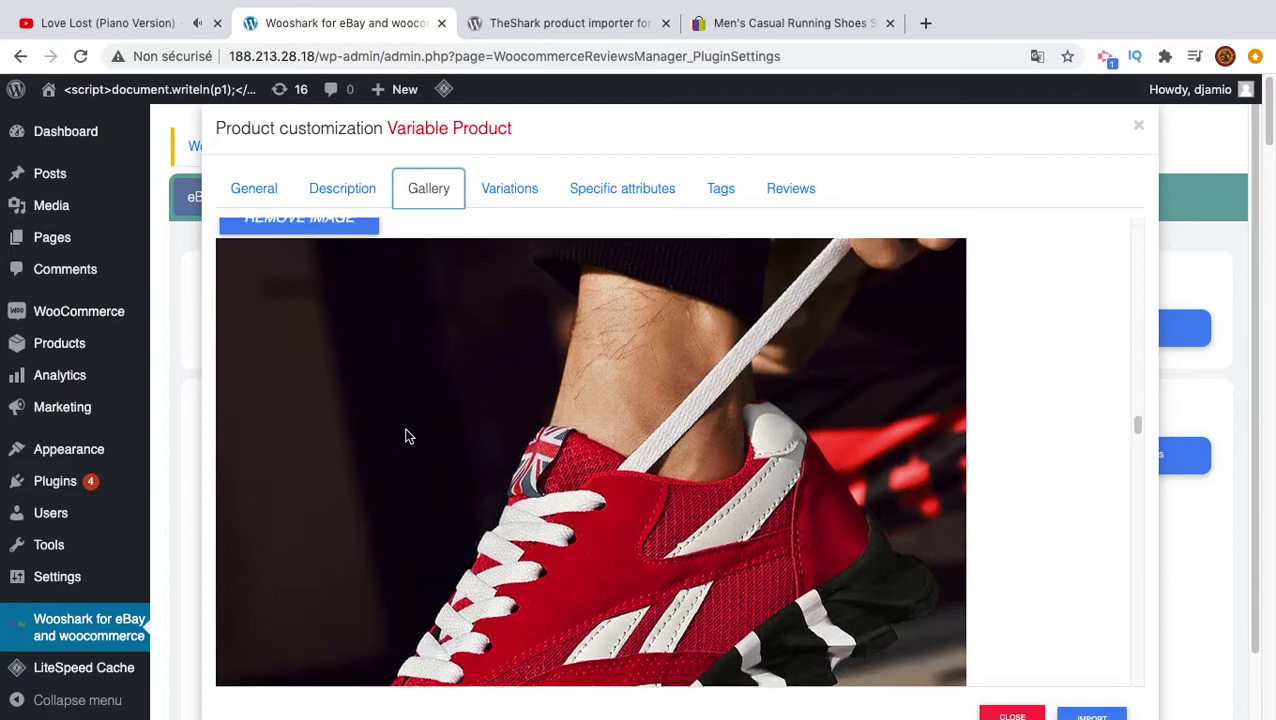
pyautogui.scroll(2, 400, 436)
pyautogui.scroll(2, 350, 460)
pyautogui.scroll(3, 348, 455)
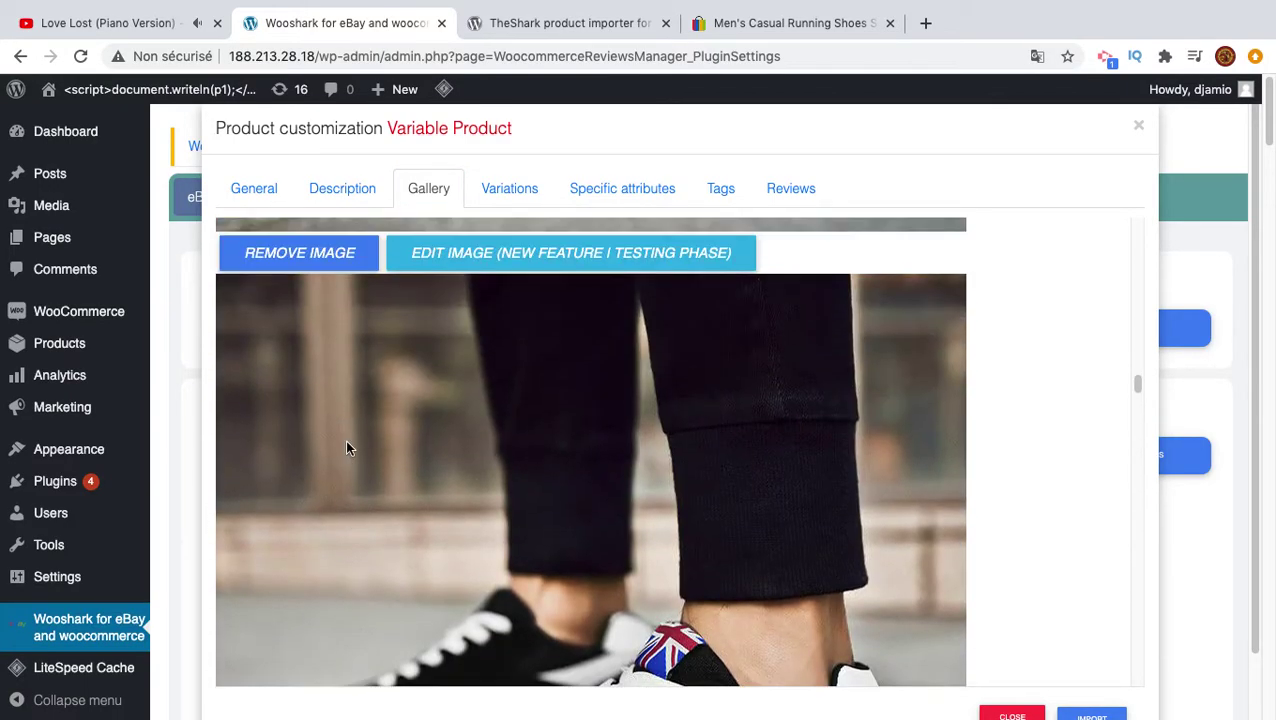
pyautogui.scroll(2, 346, 445)
pyautogui.click(348, 449)
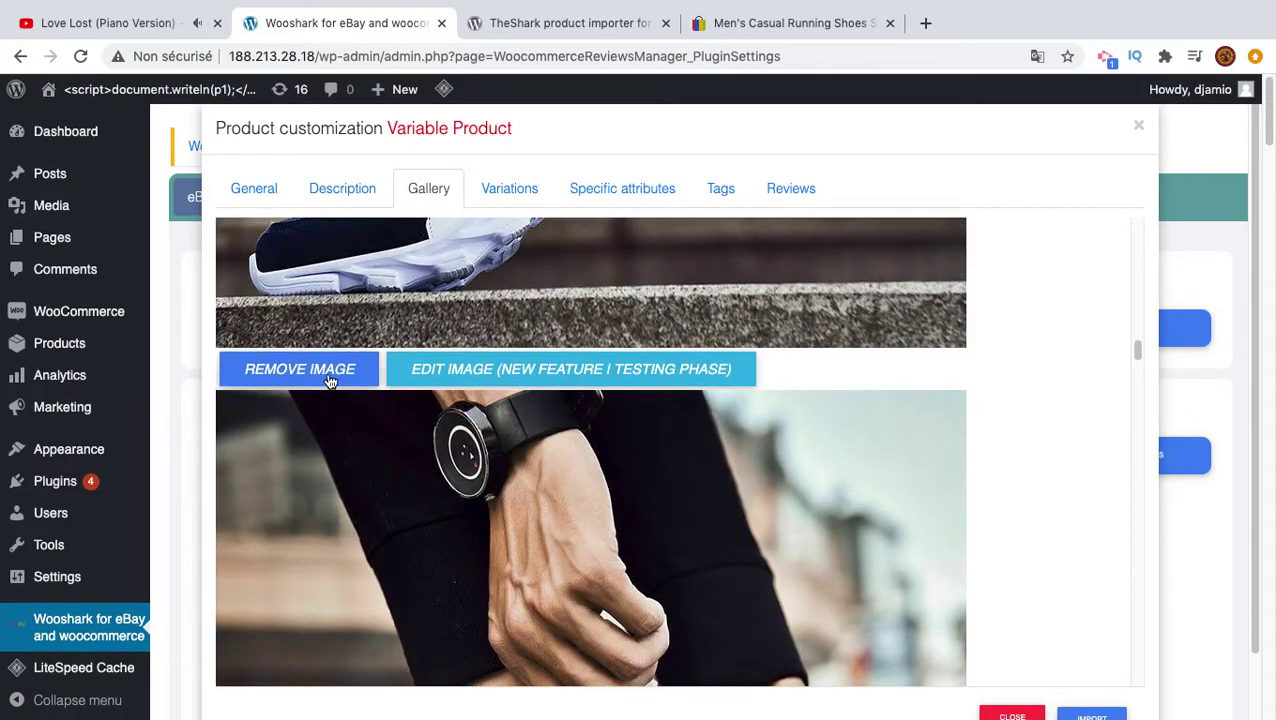
# Remove four more unwanted gallery photos, including the red shoe shot.
pyautogui.click(330, 378)
pyautogui.click(330, 378)
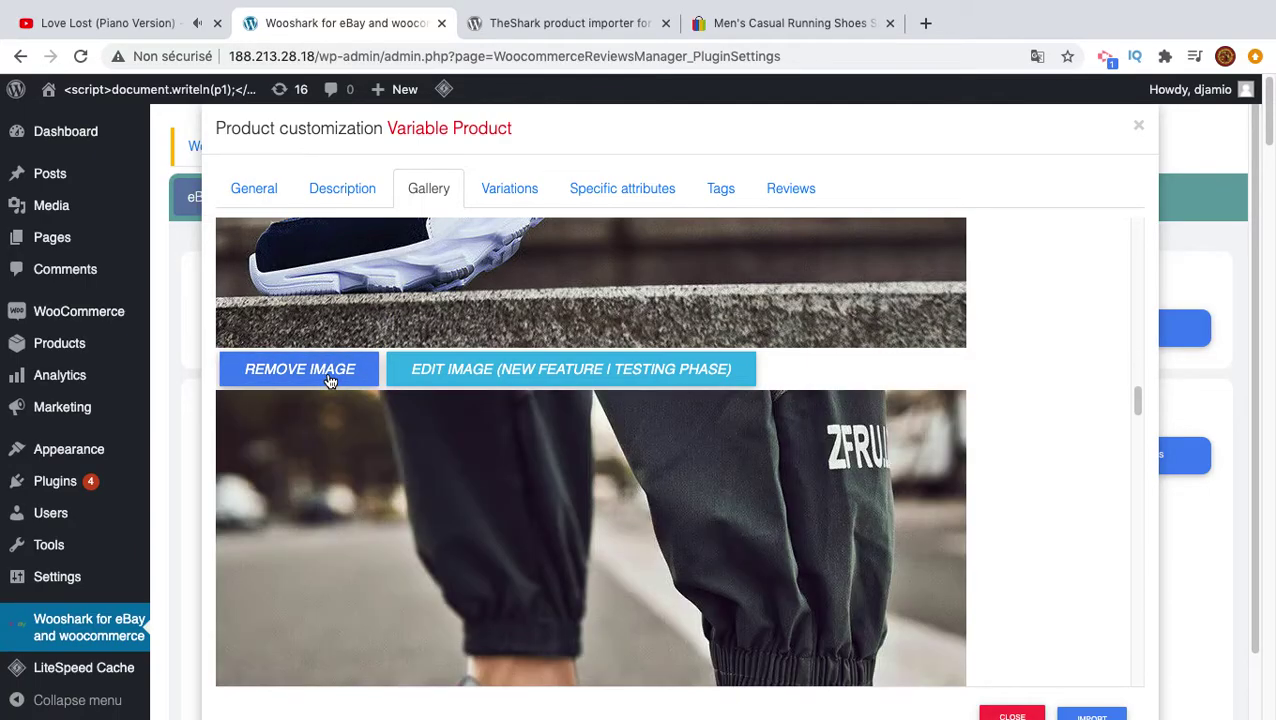
pyautogui.click(330, 379)
pyautogui.scroll(5, 980, 504)
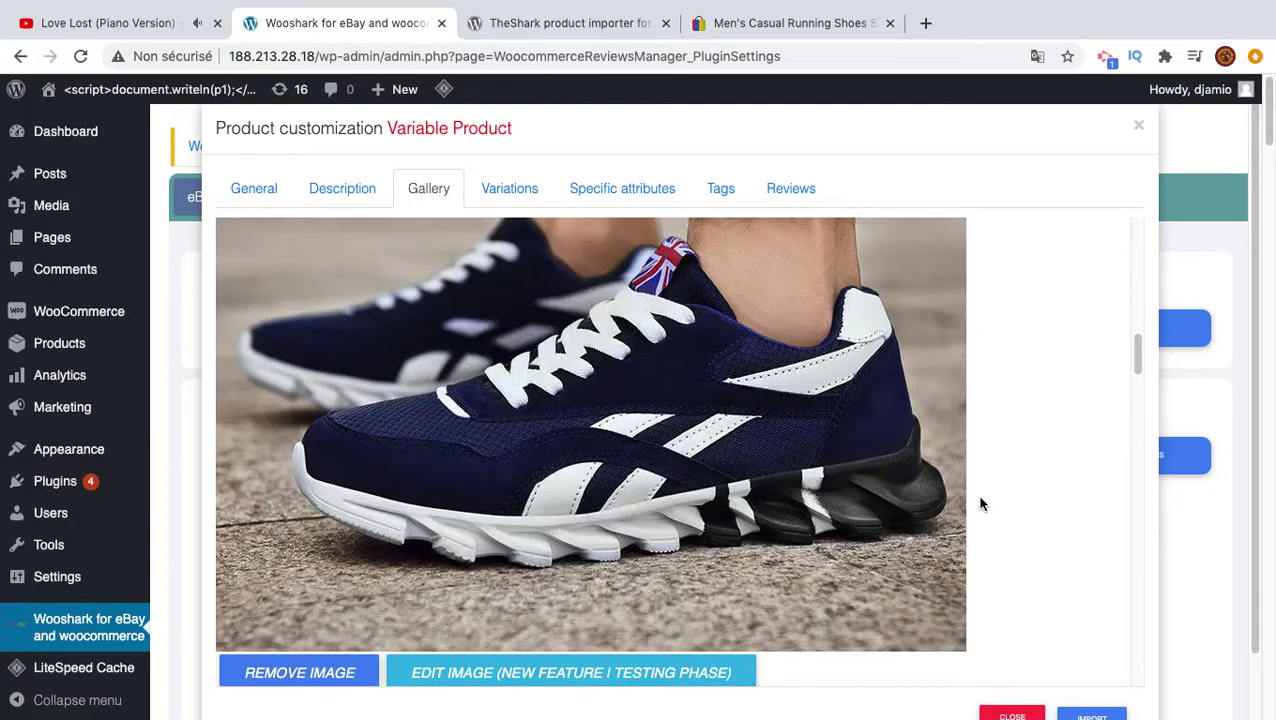
pyautogui.scroll(5, 980, 504)
pyautogui.scroll(3, 545, 410)
pyautogui.click(299, 239)
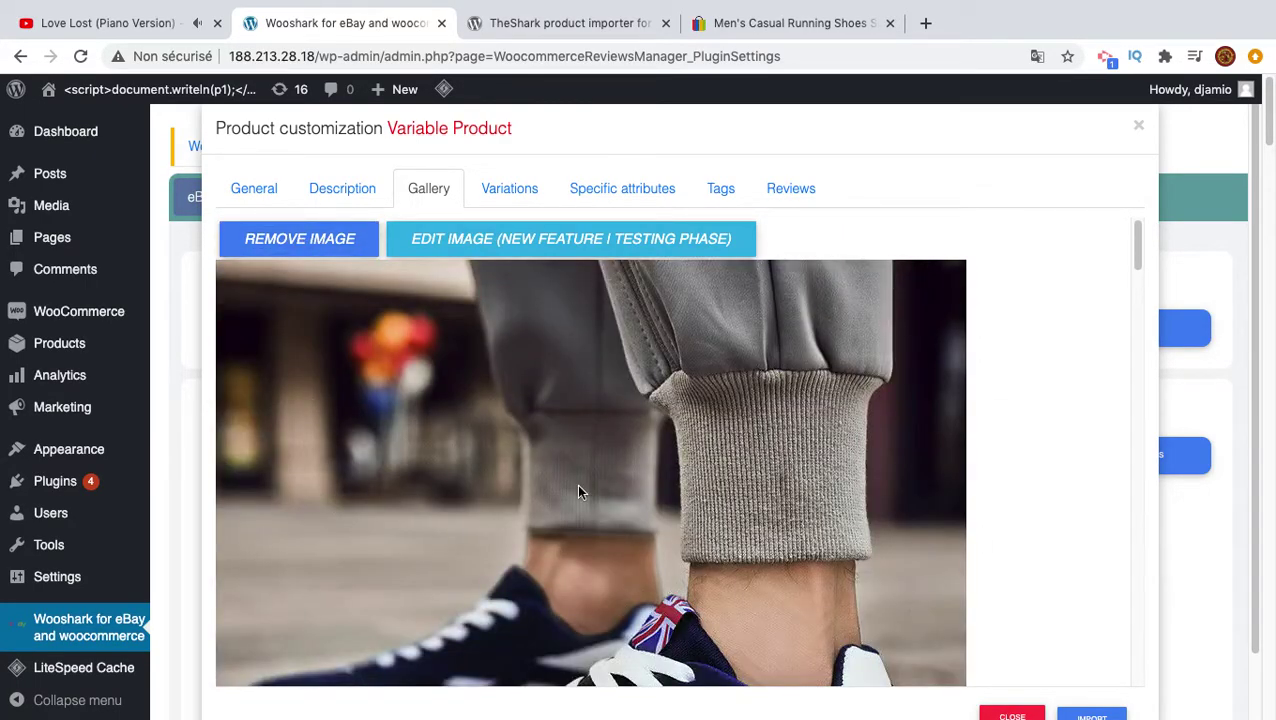
pyautogui.scroll(-5, 570, 495)
pyautogui.scroll(-5, 564, 521)
pyautogui.scroll(-3, 564, 521)
pyautogui.scroll(5, 545, 420)
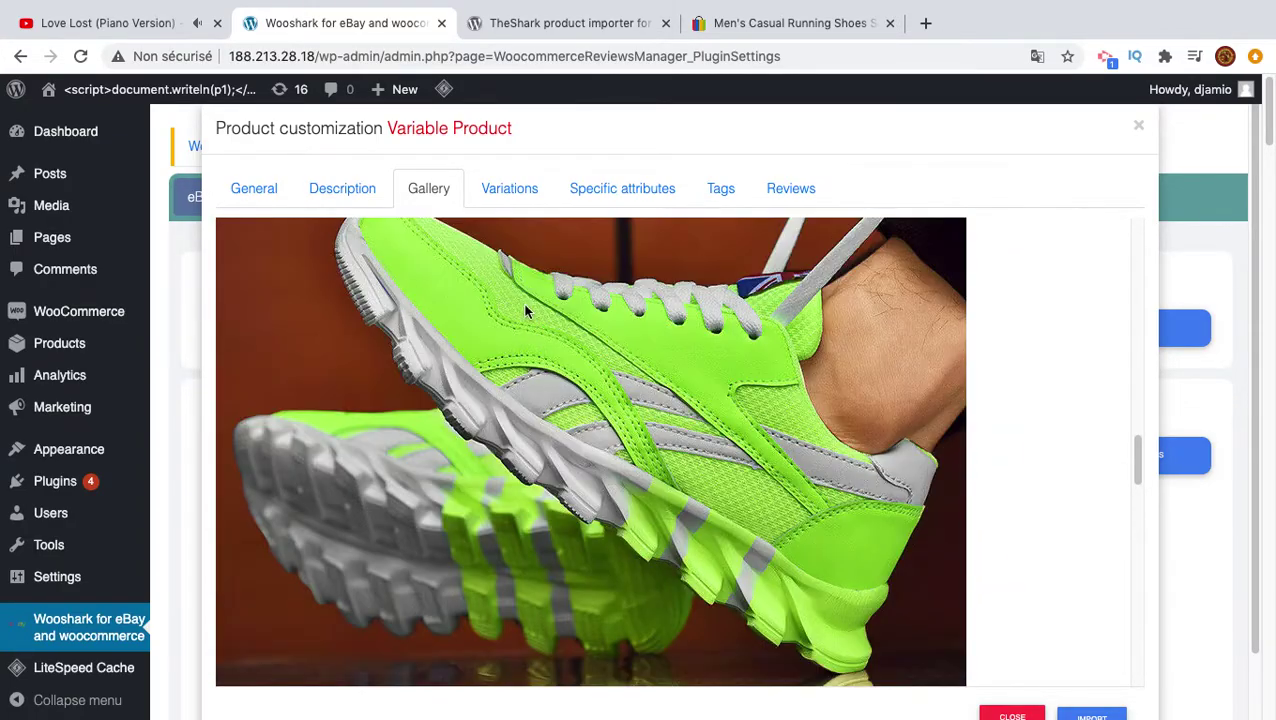
pyautogui.click(498, 191)
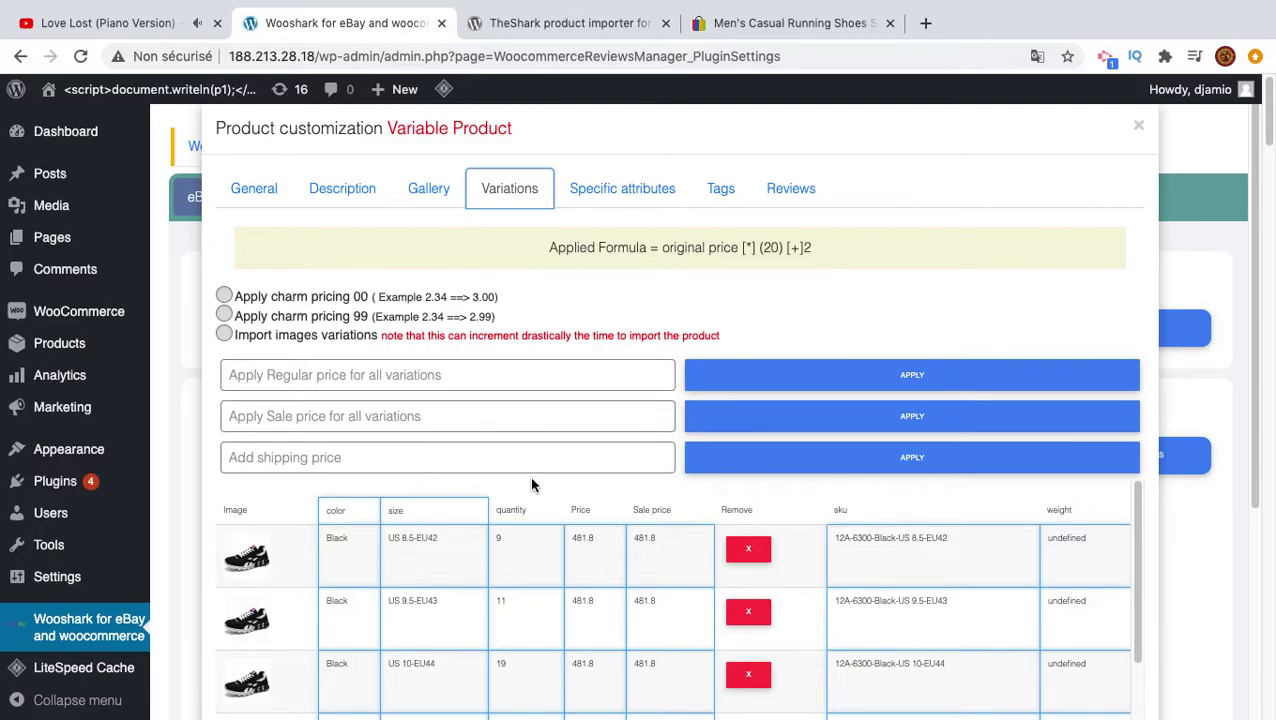
# Inspect the first variation's Black colour, US 8.5-EU42 size, quantity, price and sale price.
pyautogui.scroll(-3, 530, 481)
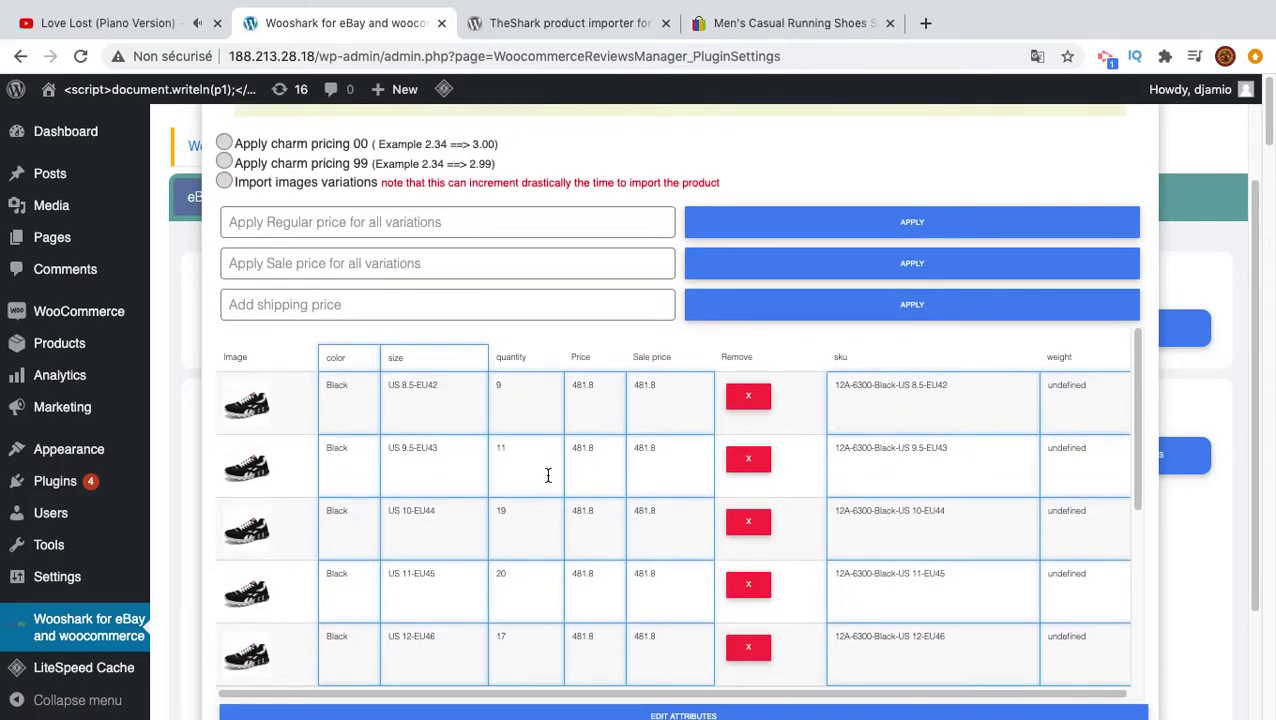
pyautogui.scroll(1, 378, 415)
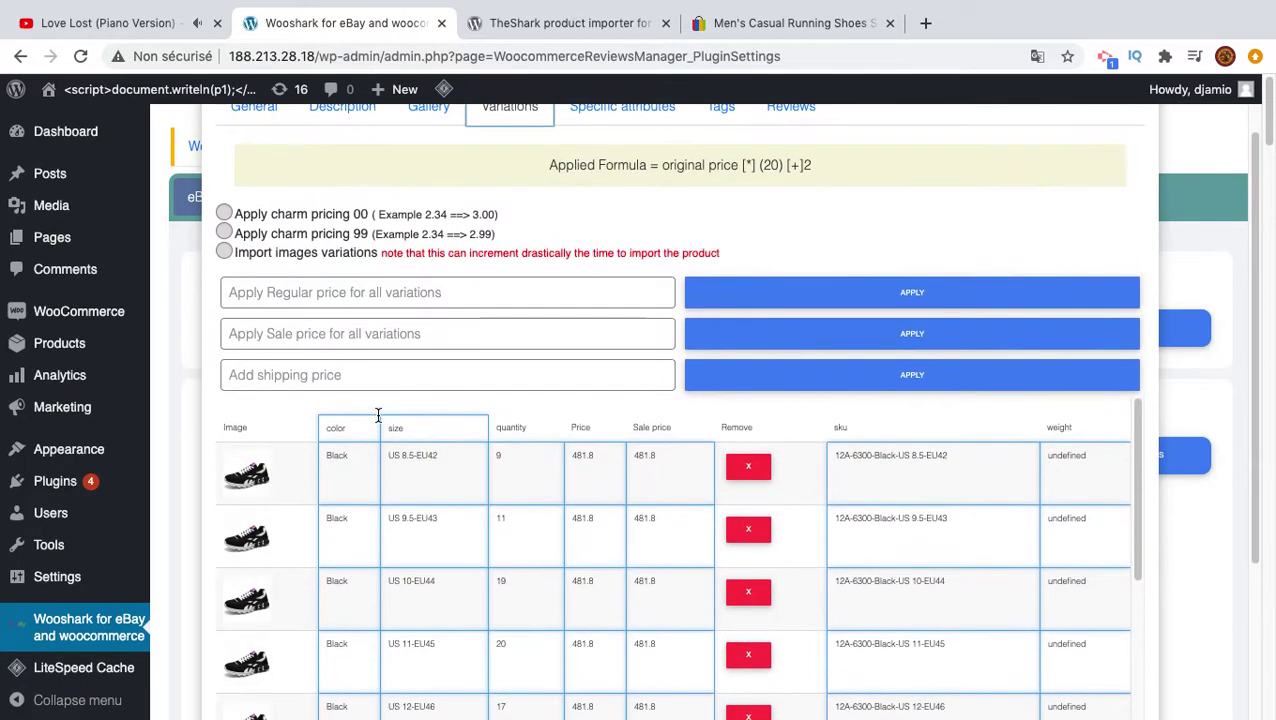
pyautogui.click(358, 461)
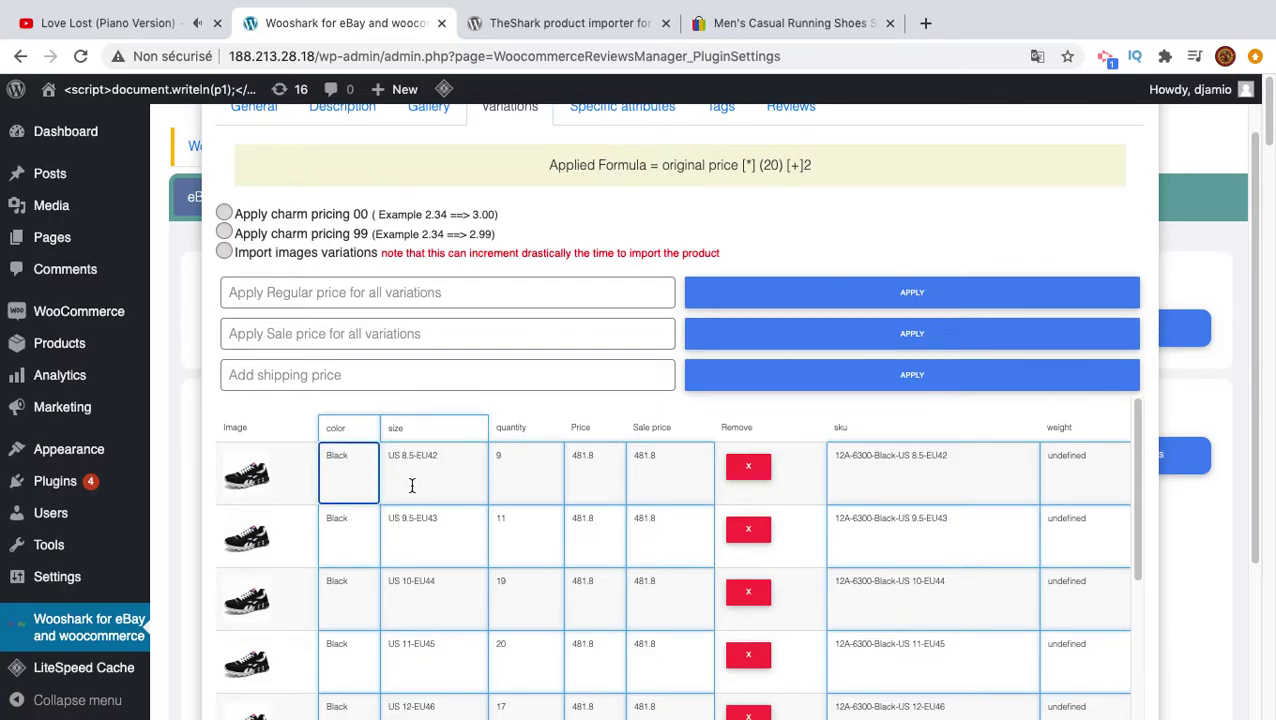
pyautogui.moveTo(446, 457); pyautogui.dragTo(390, 457)
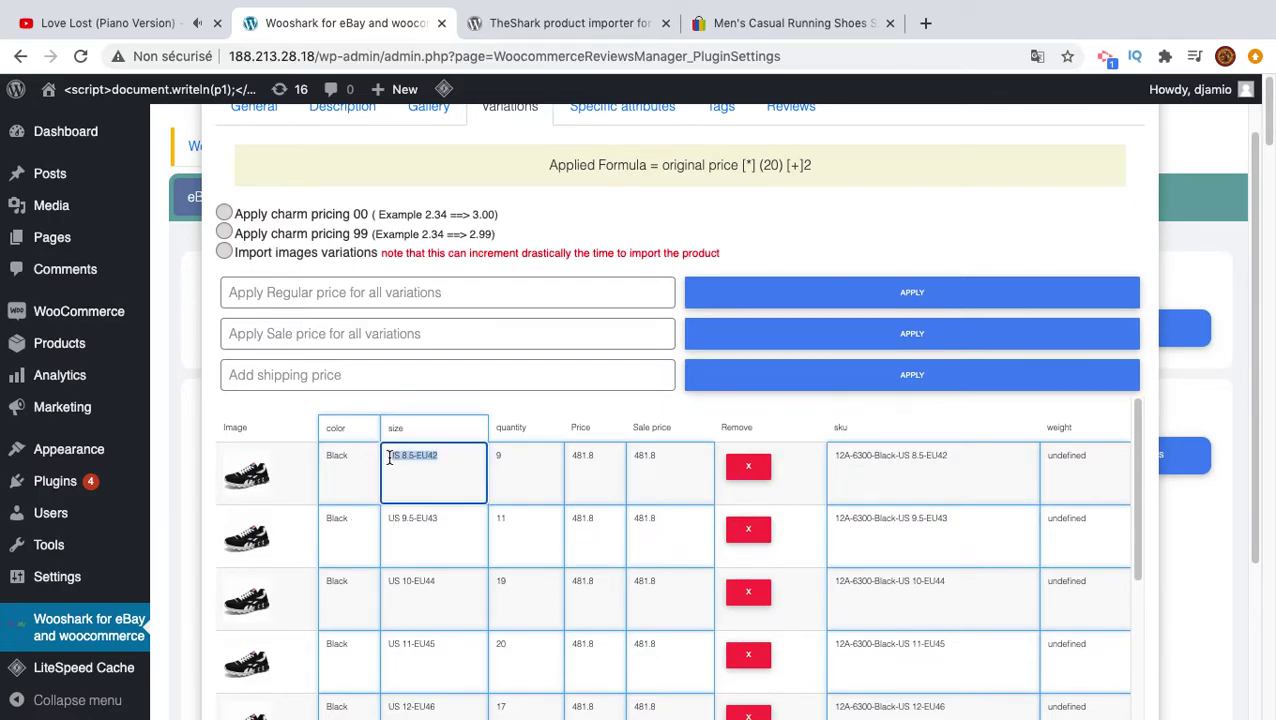
pyautogui.click(527, 478)
pyautogui.click(594, 461)
pyautogui.click(652, 460)
pyautogui.click(612, 461)
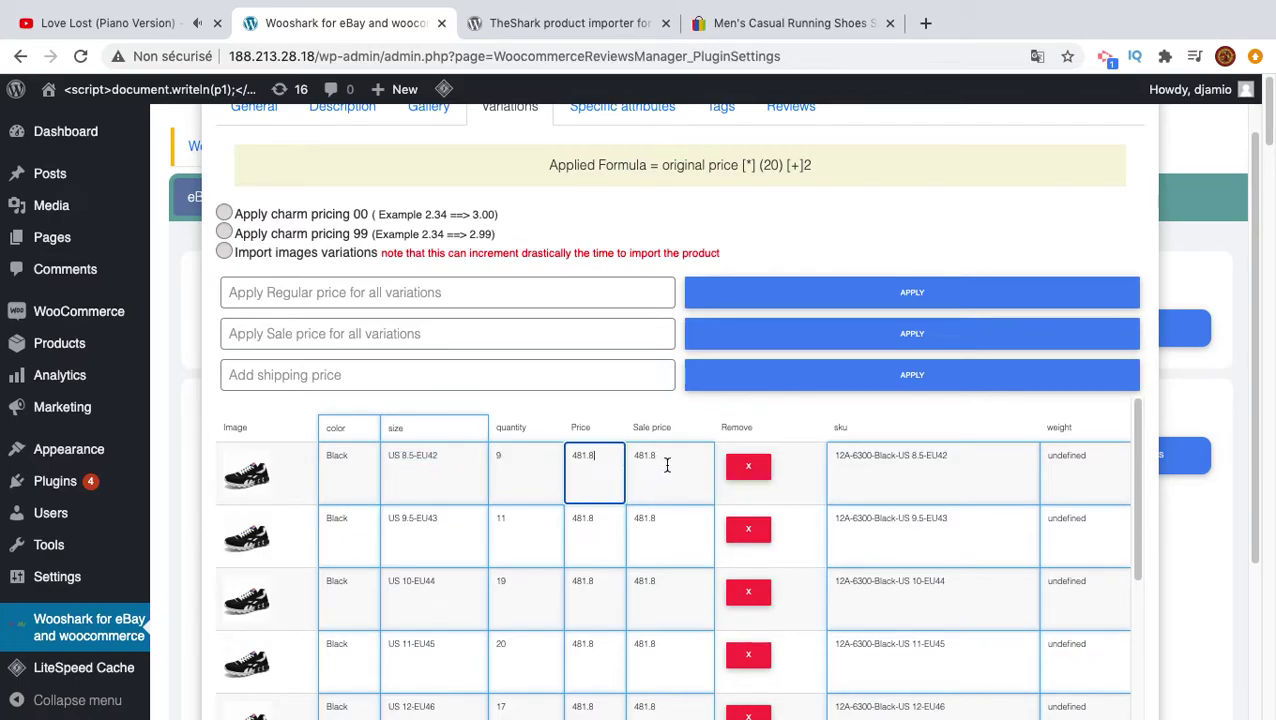
pyautogui.click(652, 460)
pyautogui.click(601, 461)
# Enable charm pricing 00 and 99 so every variation price ends in .99.
pyautogui.click(306, 288)
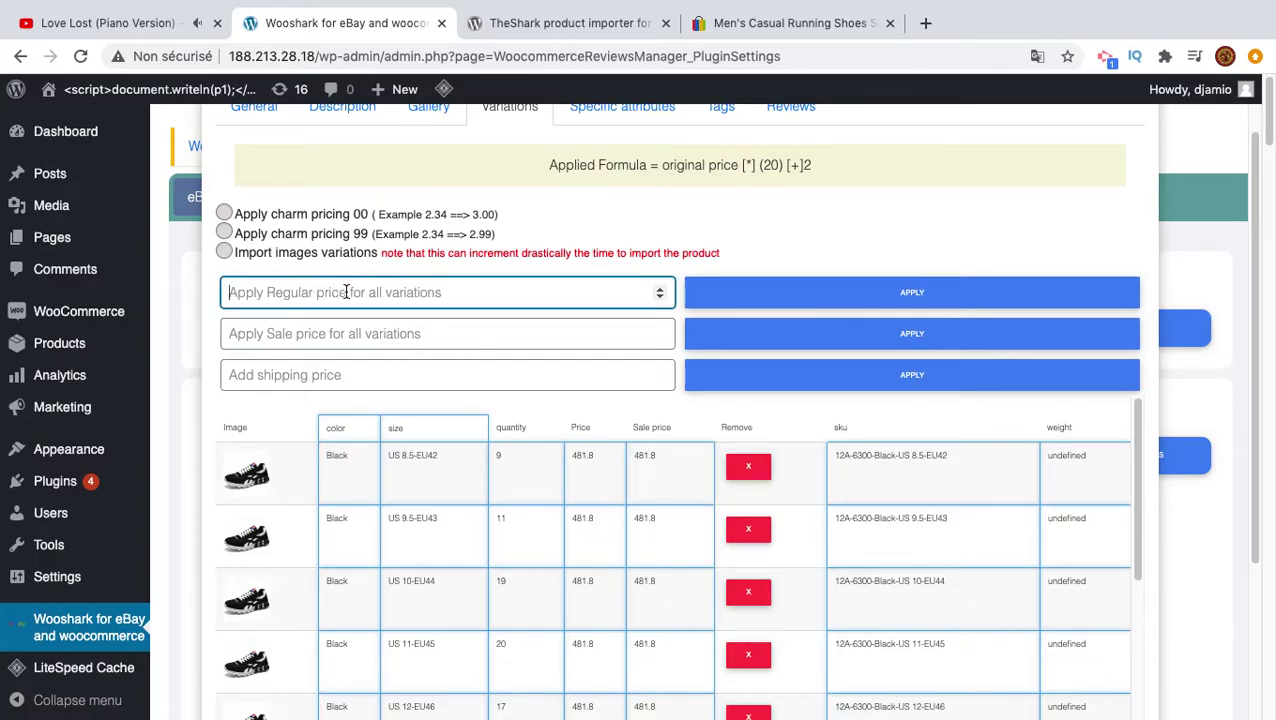
pyautogui.click(314, 216)
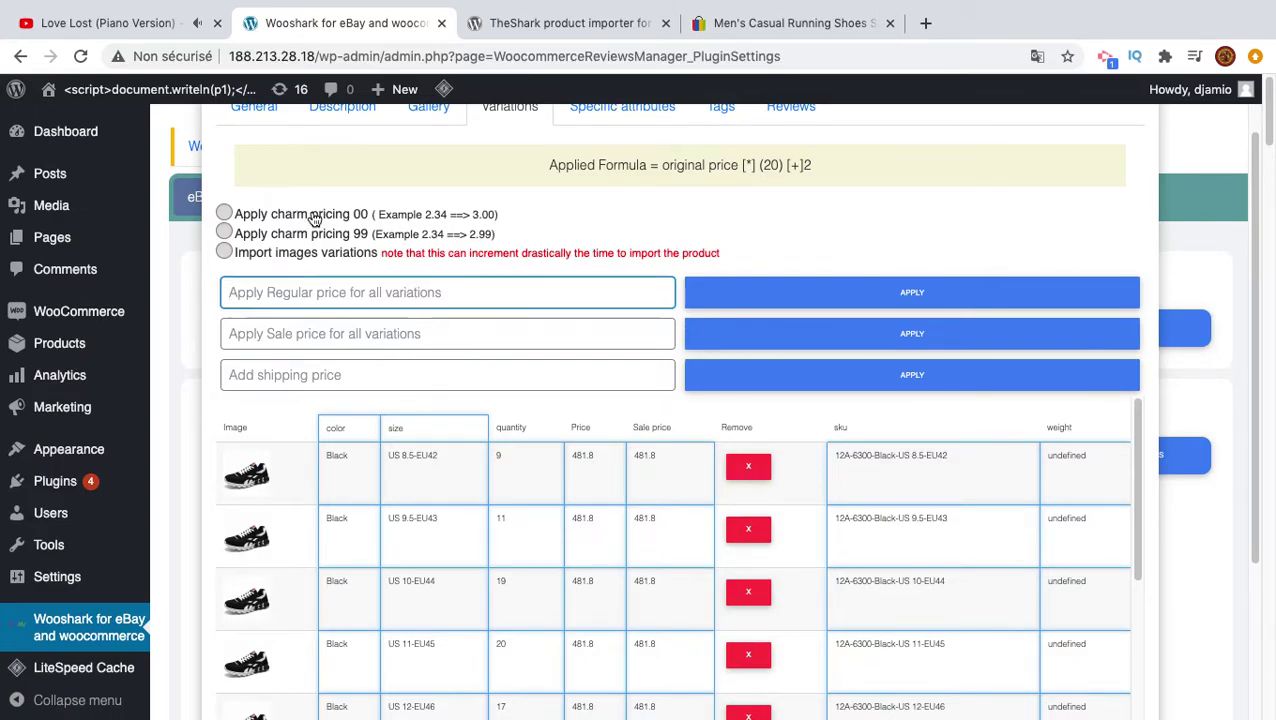
pyautogui.moveTo(581, 461); pyautogui.dragTo(612, 462)
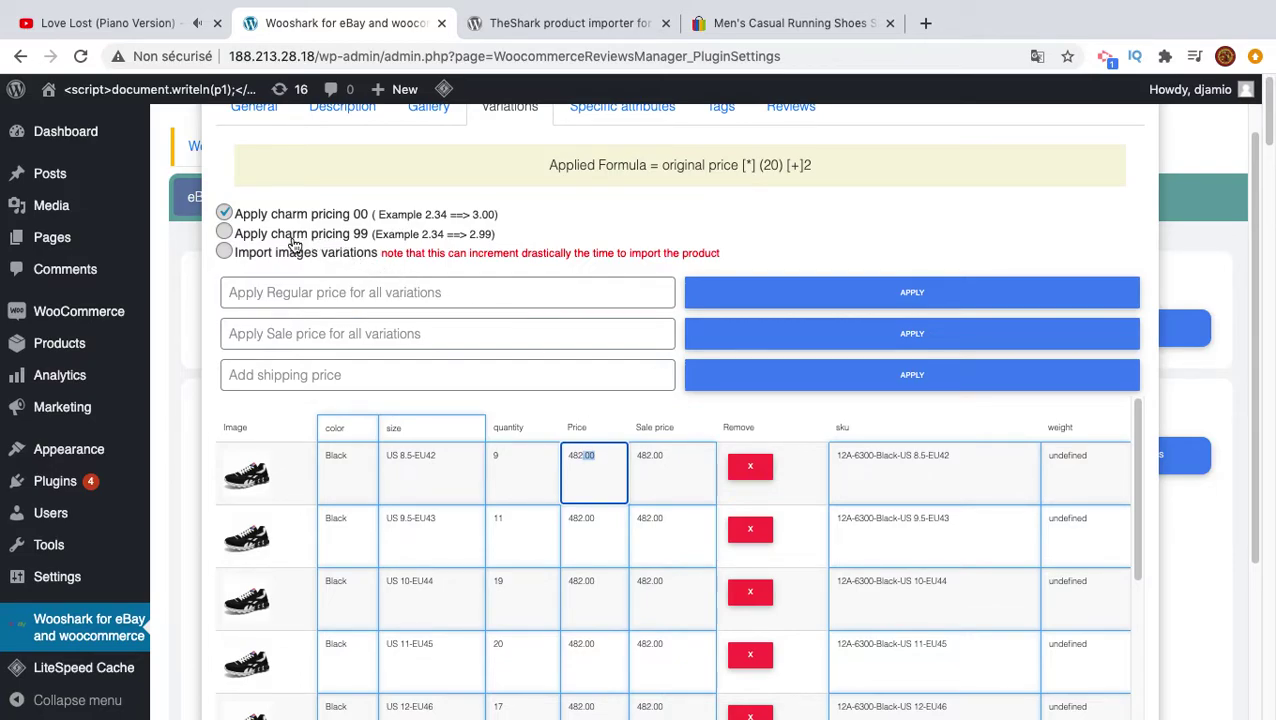
pyautogui.click(343, 243)
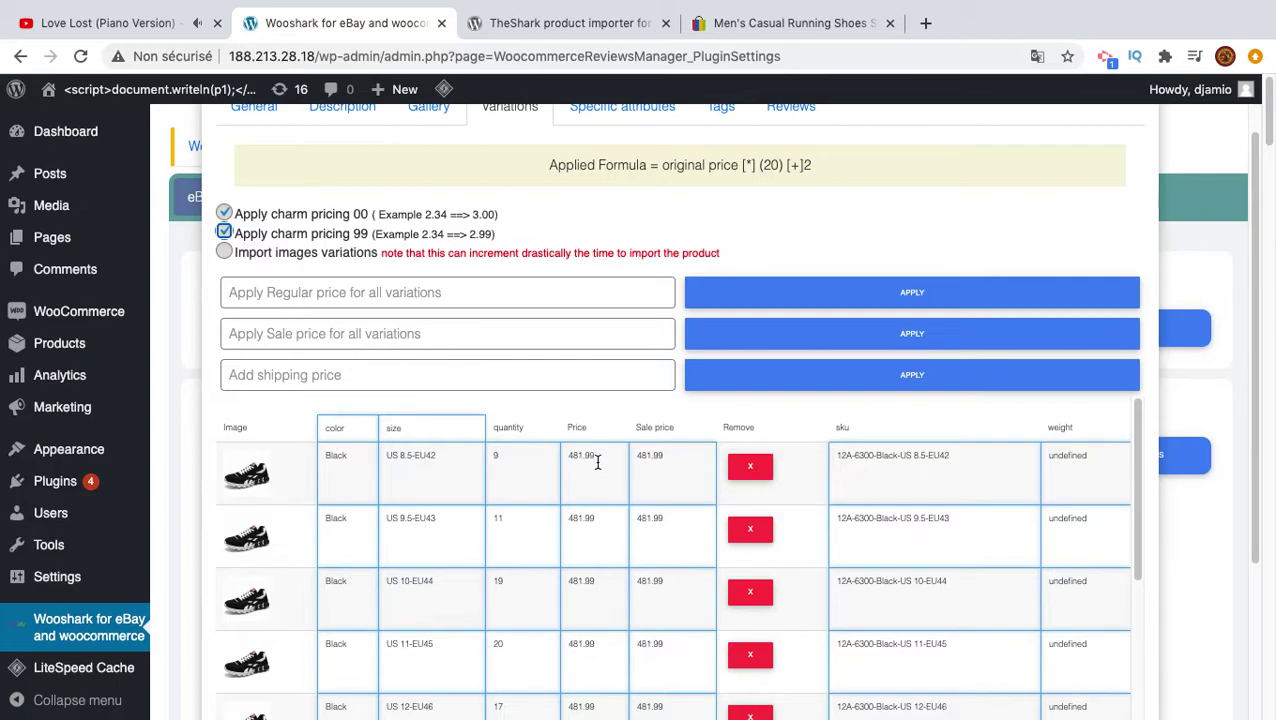
pyautogui.moveTo(583, 456); pyautogui.dragTo(608, 456)
pyautogui.click(660, 484)
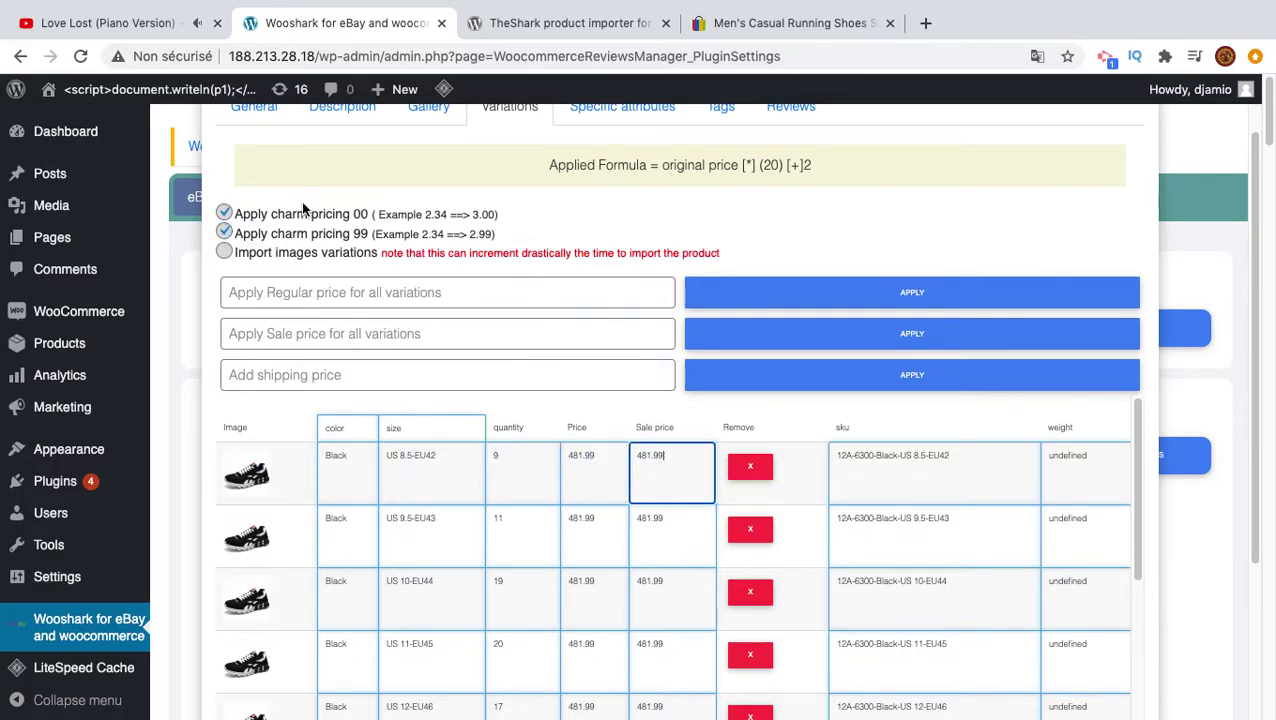
# Tick and then untick Import images variations, leaving per-variation images off.
pyautogui.click(303, 263)
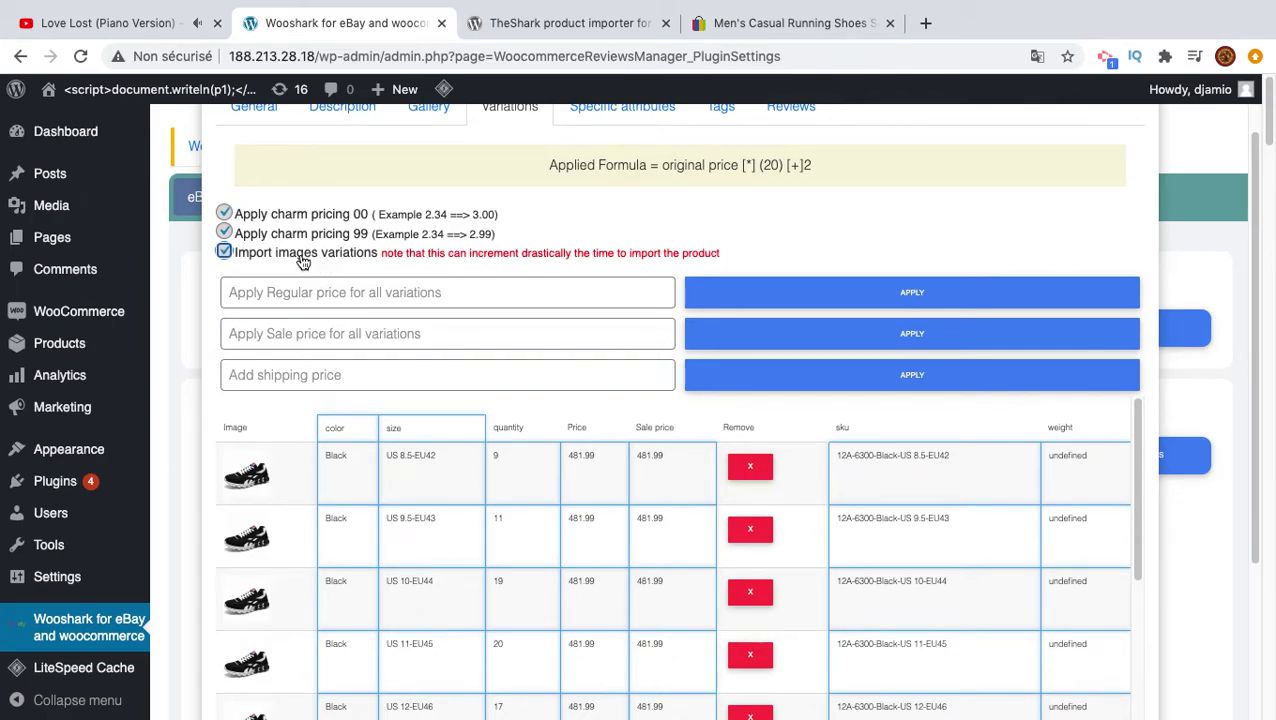
pyautogui.click(303, 262)
pyautogui.scroll(-3, 424, 576)
pyautogui.scroll(-3, 424, 576)
pyautogui.scroll(-3, 426, 577)
pyautogui.scroll(3, 426, 577)
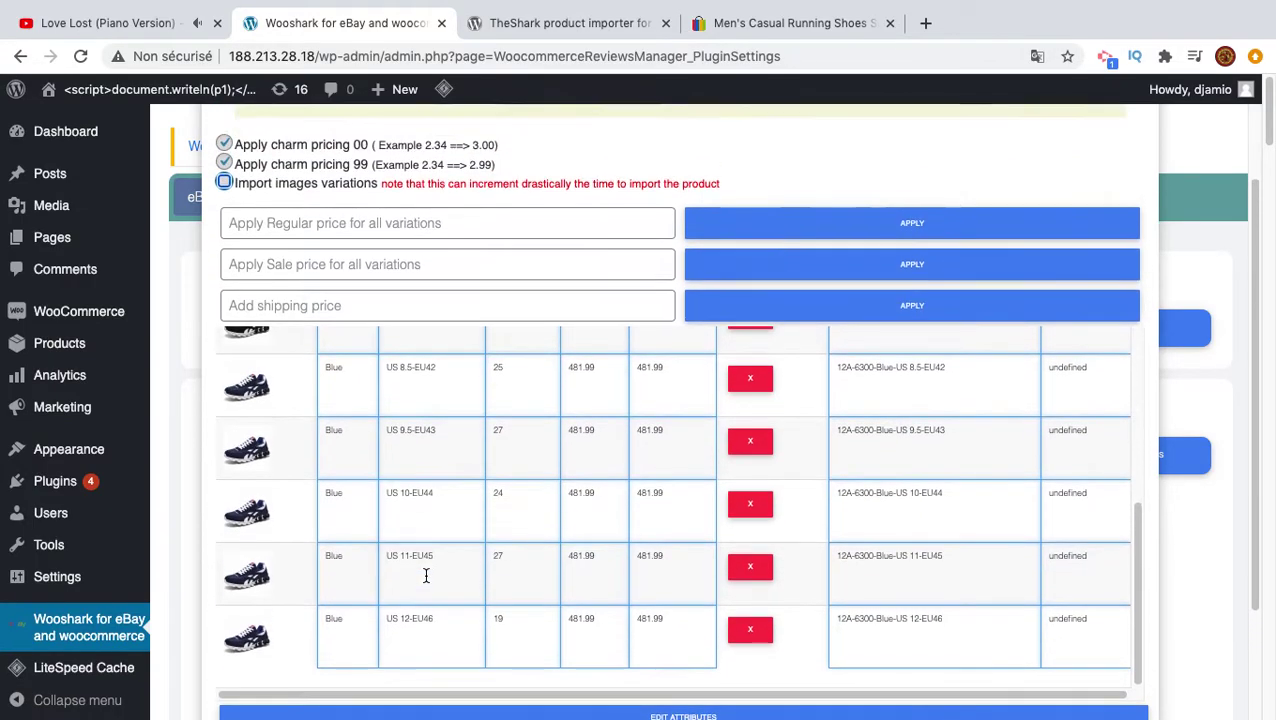
pyautogui.scroll(3, 426, 577)
pyautogui.scroll(3, 426, 577)
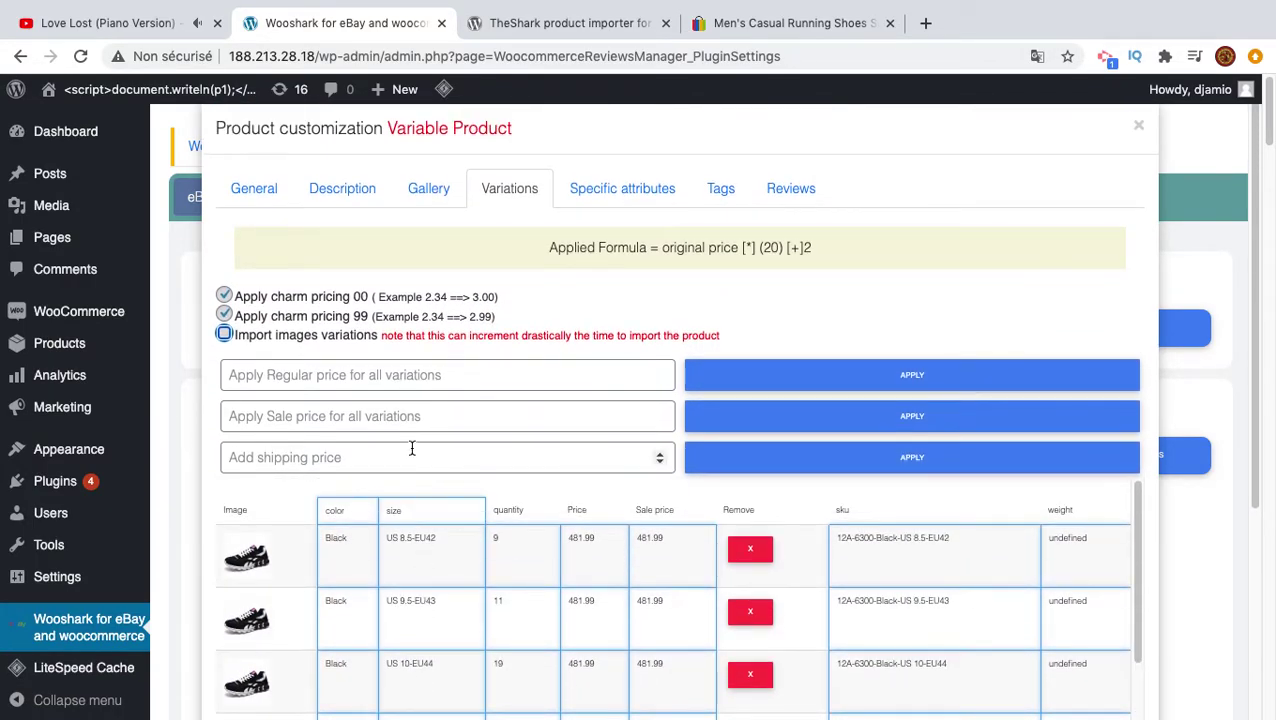
pyautogui.scroll(-1, 414, 447)
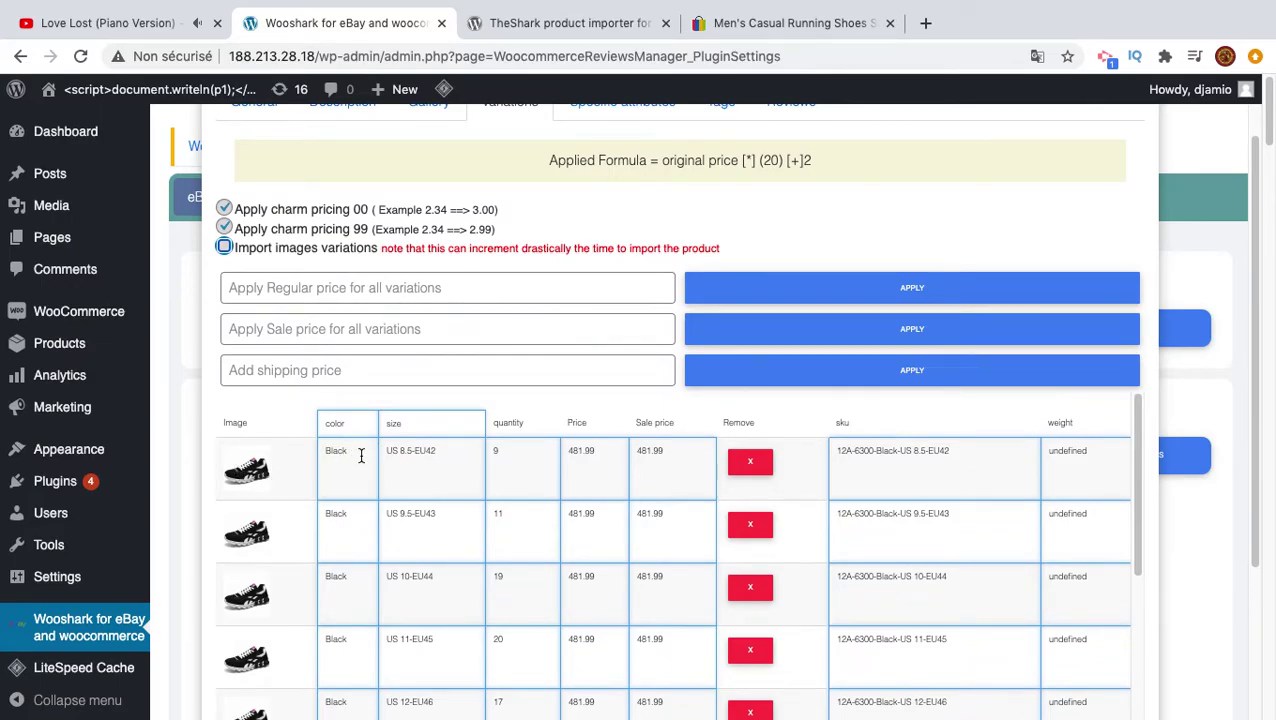
pyautogui.click(334, 287)
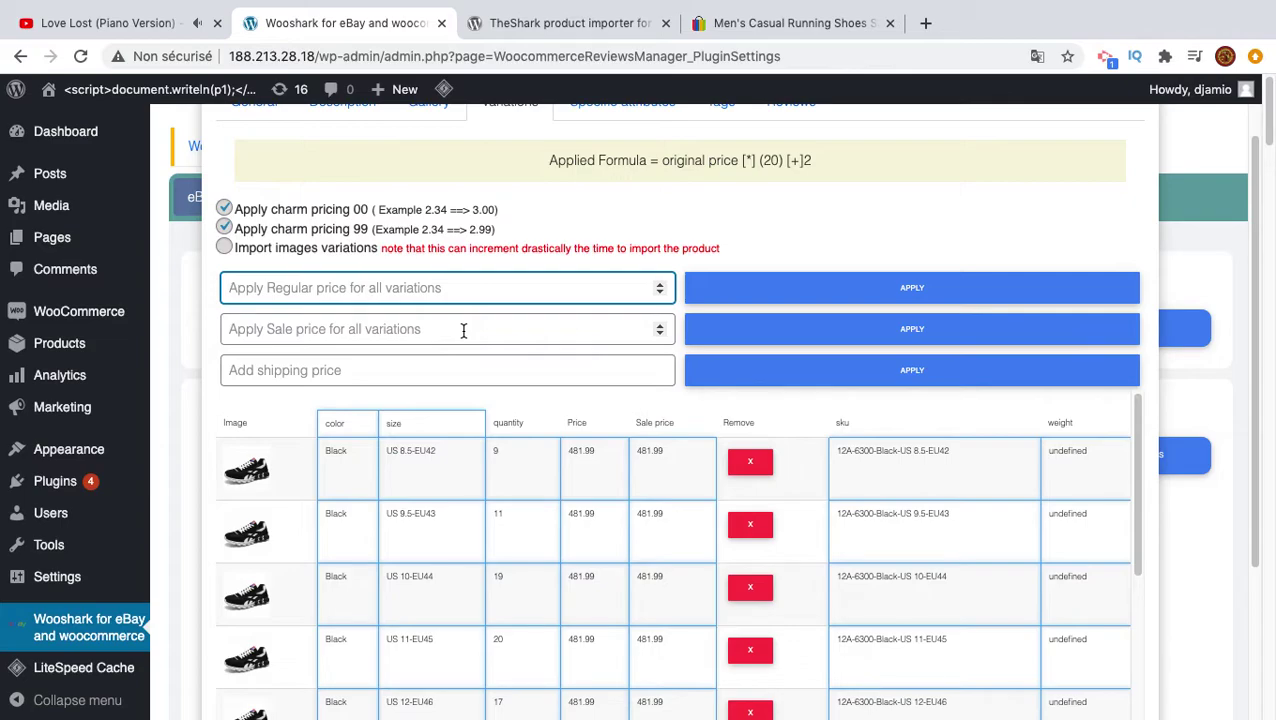
# Set every variation's regular price and sale price to 400.
pyautogui.write('400')
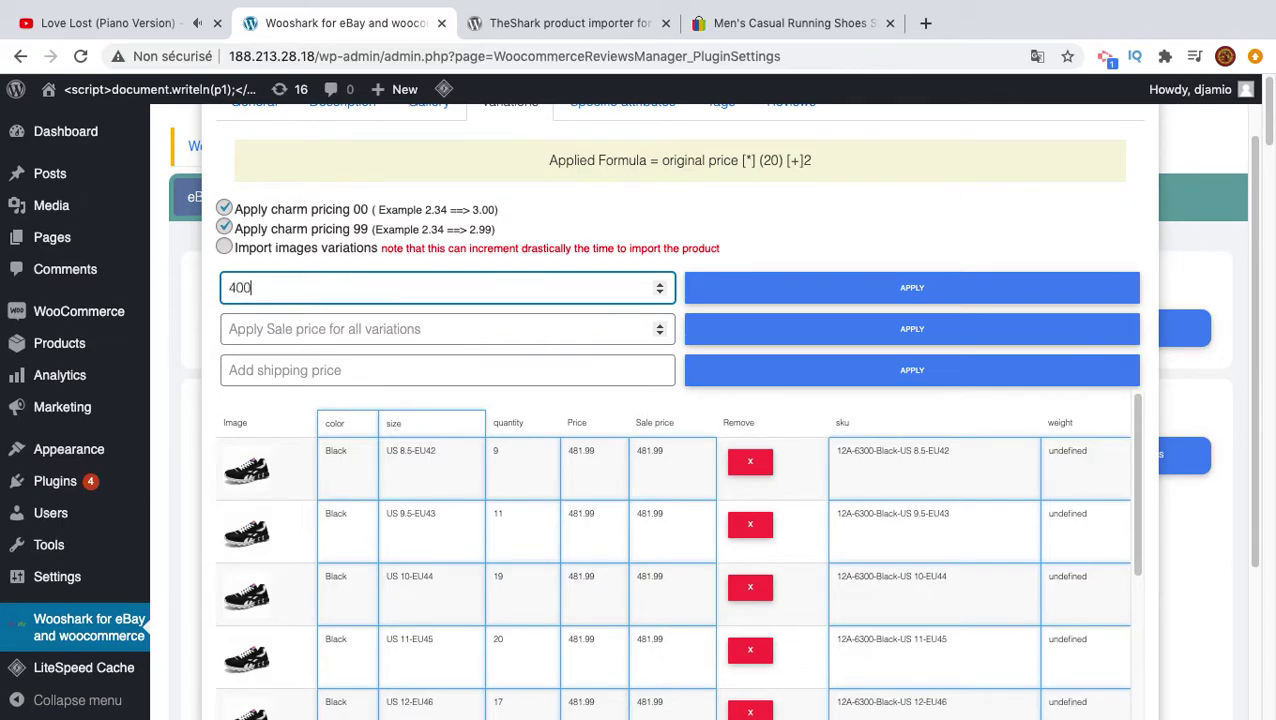
pyautogui.click(858, 288)
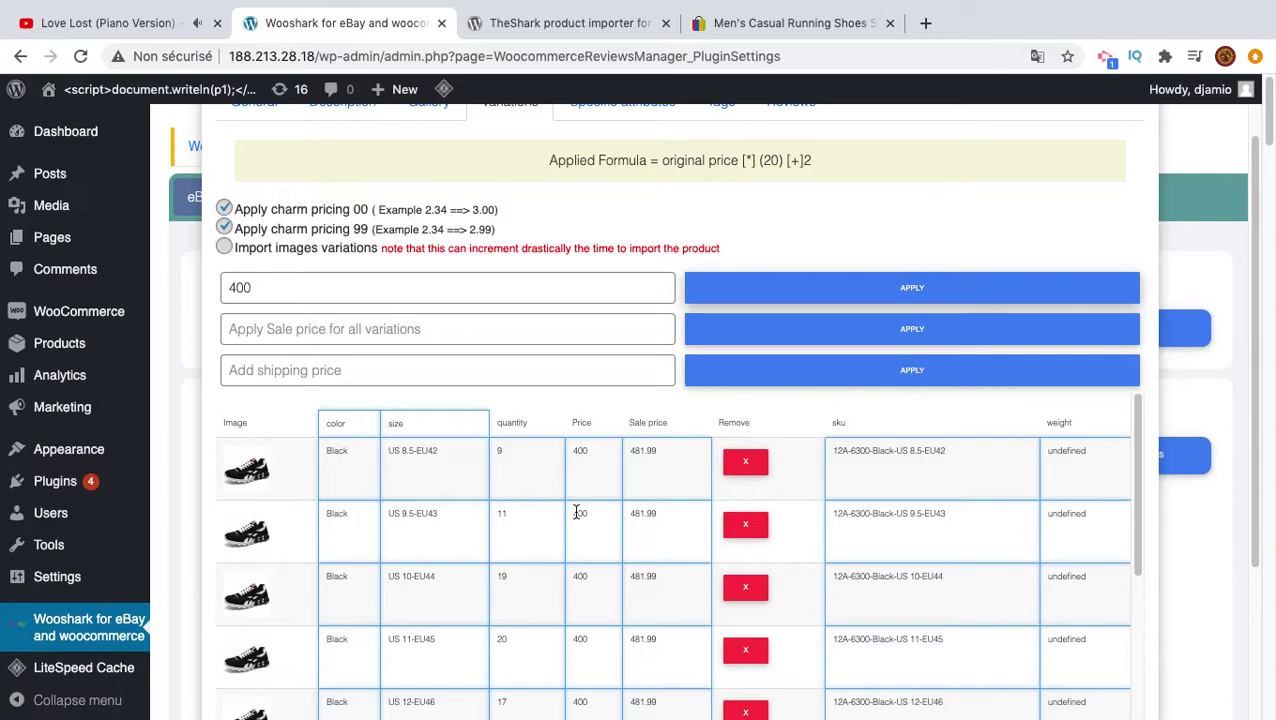
pyautogui.scroll(-2, 569, 576)
pyautogui.scroll(2, 569, 576)
pyautogui.click(434, 336)
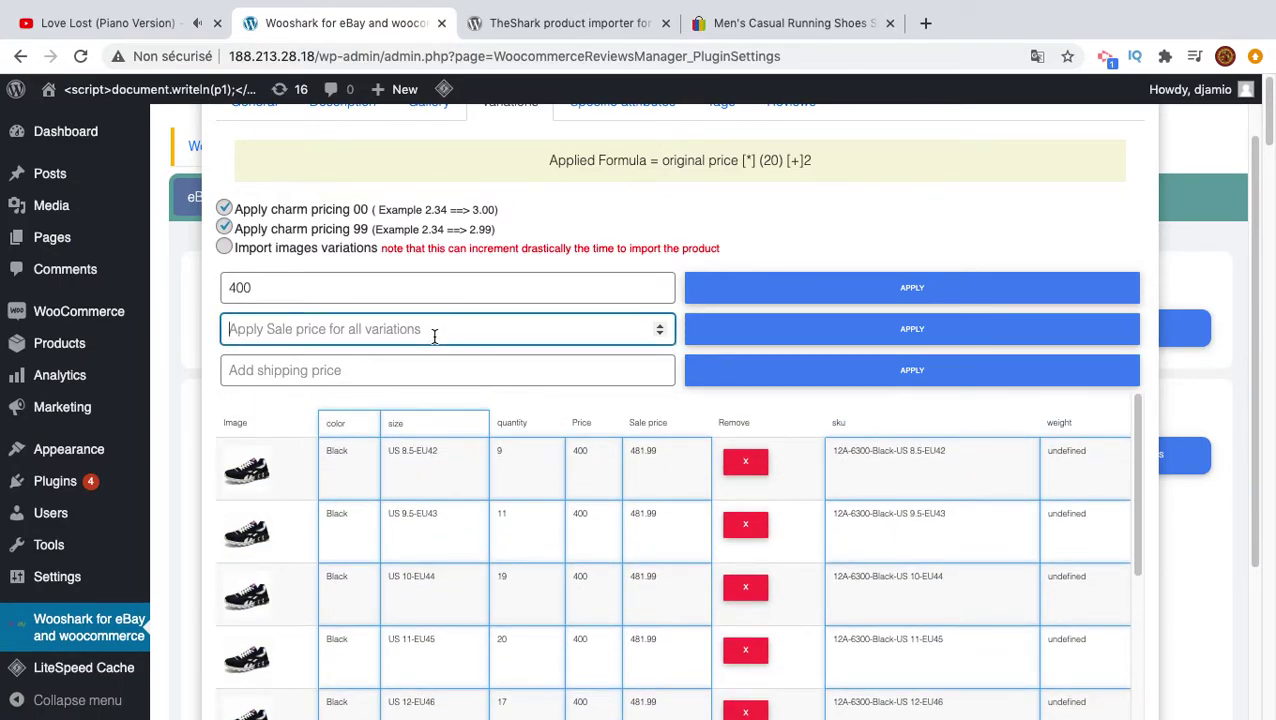
pyautogui.write('400')
pyautogui.click(749, 333)
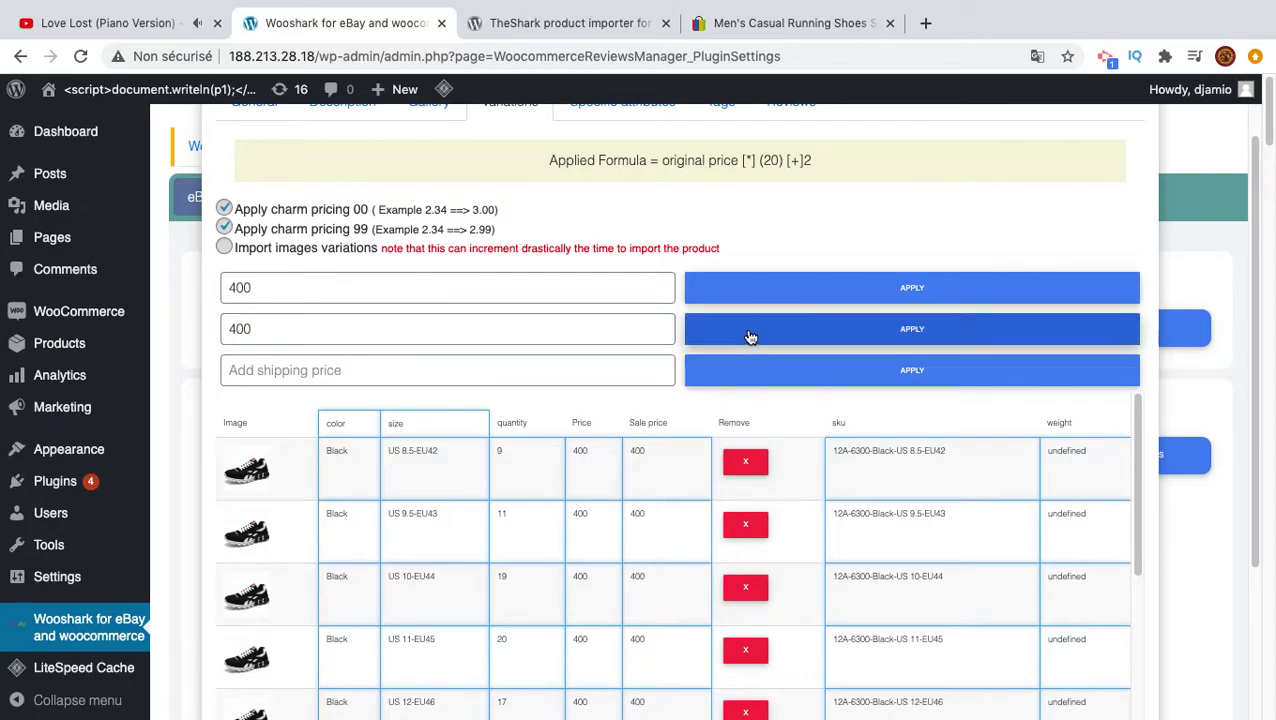
# Add a 10 shipping price to all variations, bringing each to 410.
pyautogui.click(495, 376)
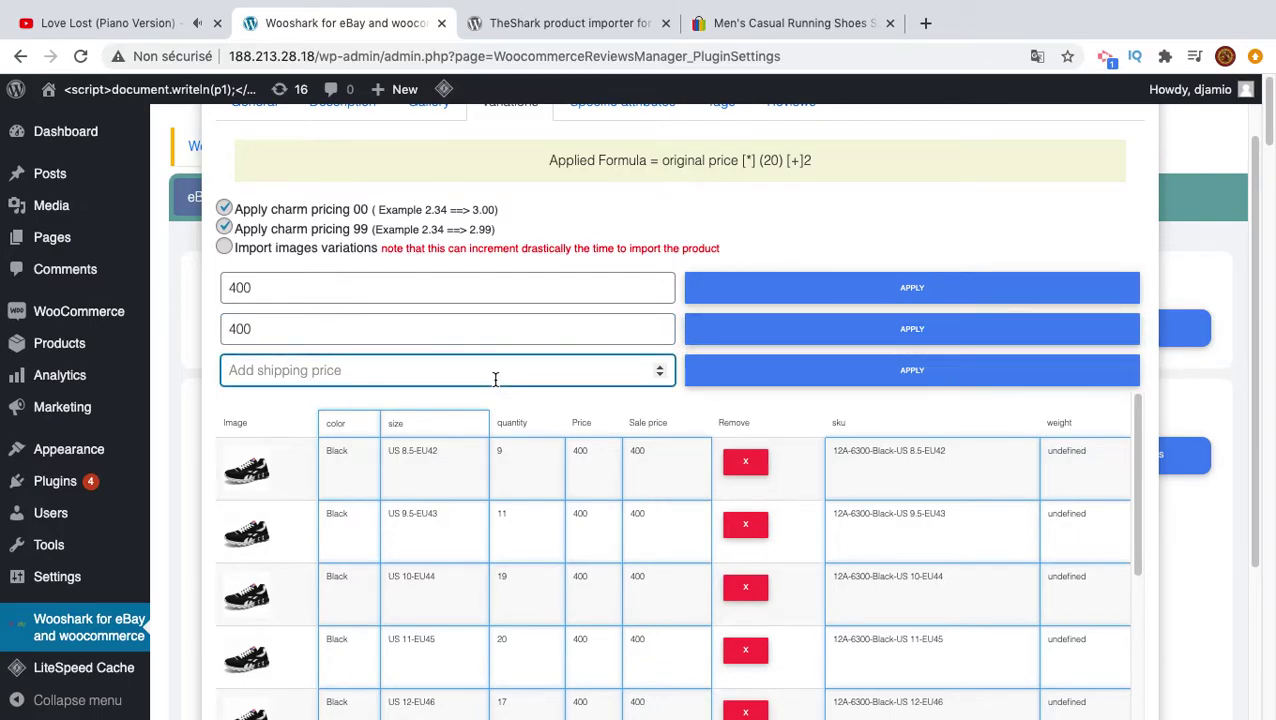
pyautogui.write('10')
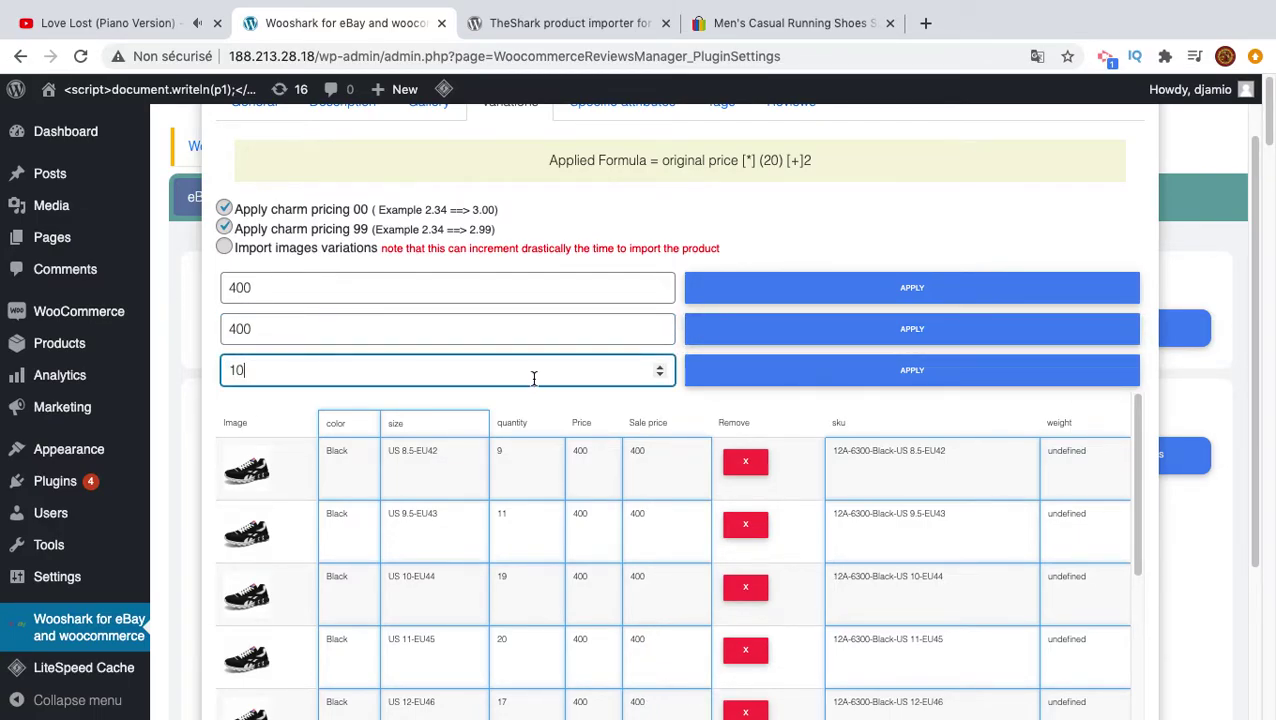
pyautogui.click(797, 371)
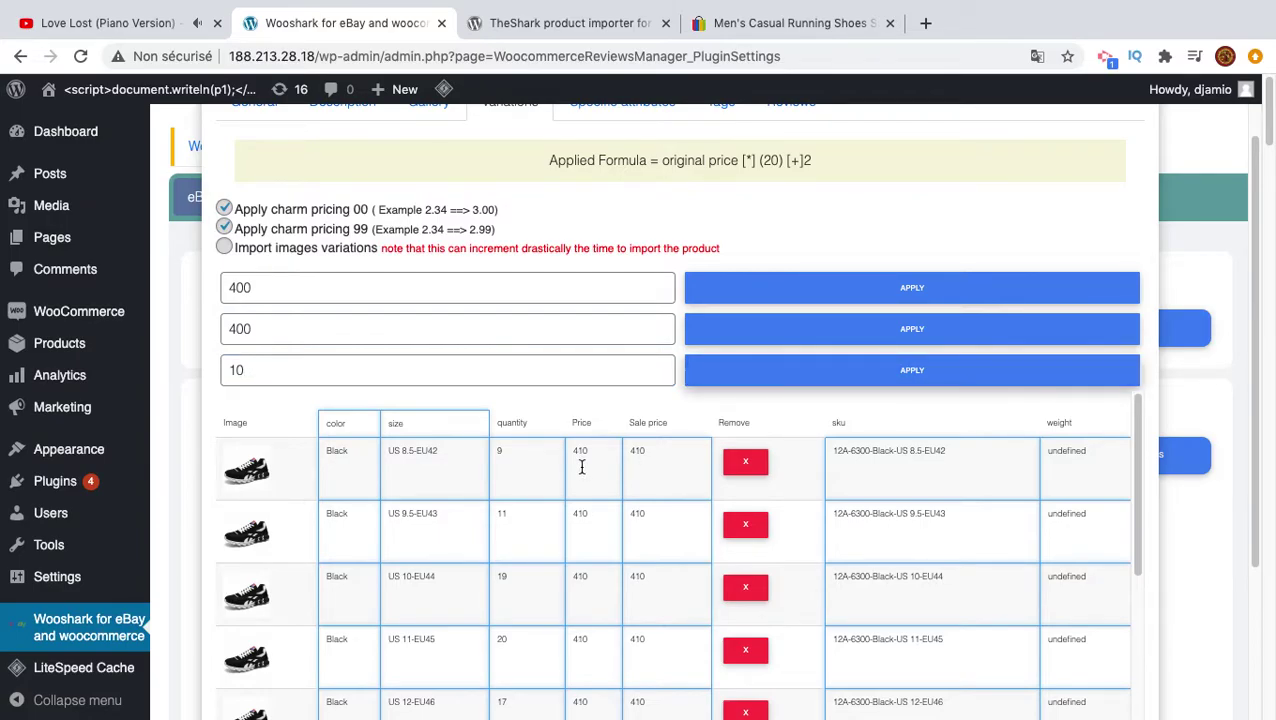
pyautogui.scroll(-10, 580, 507)
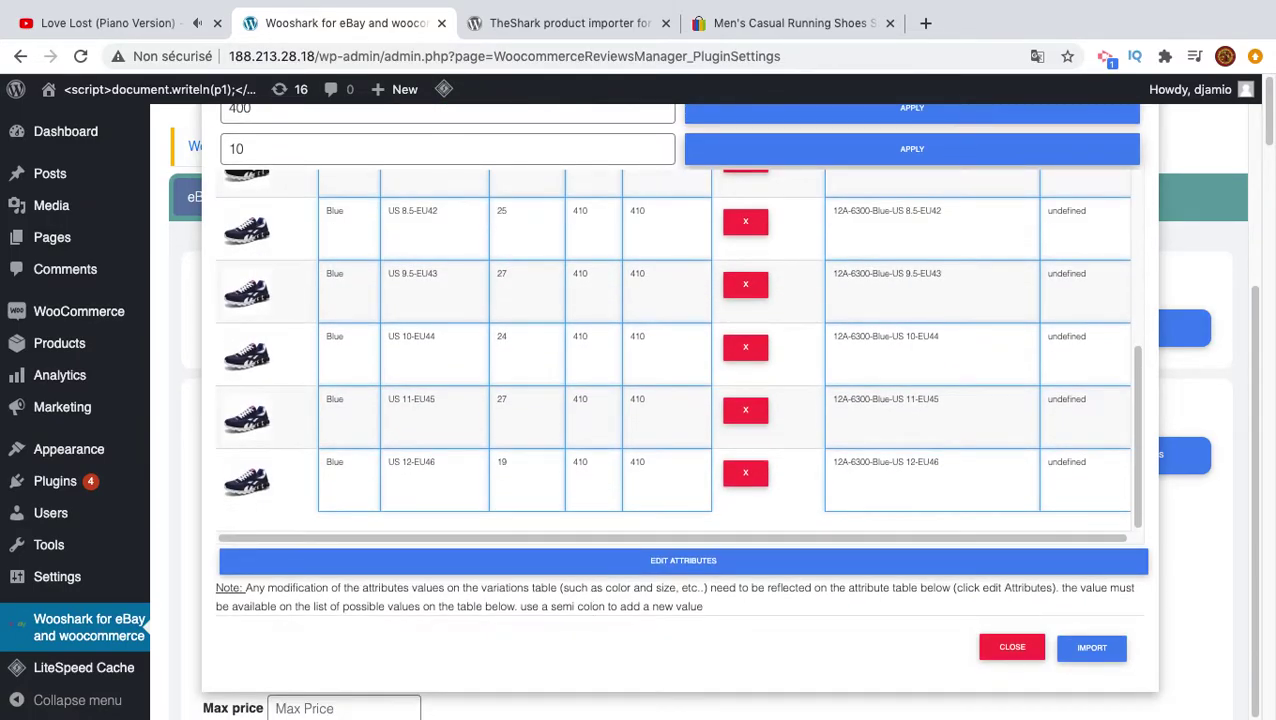
pyautogui.scroll(5, 592, 323)
pyautogui.scroll(5, 607, 150)
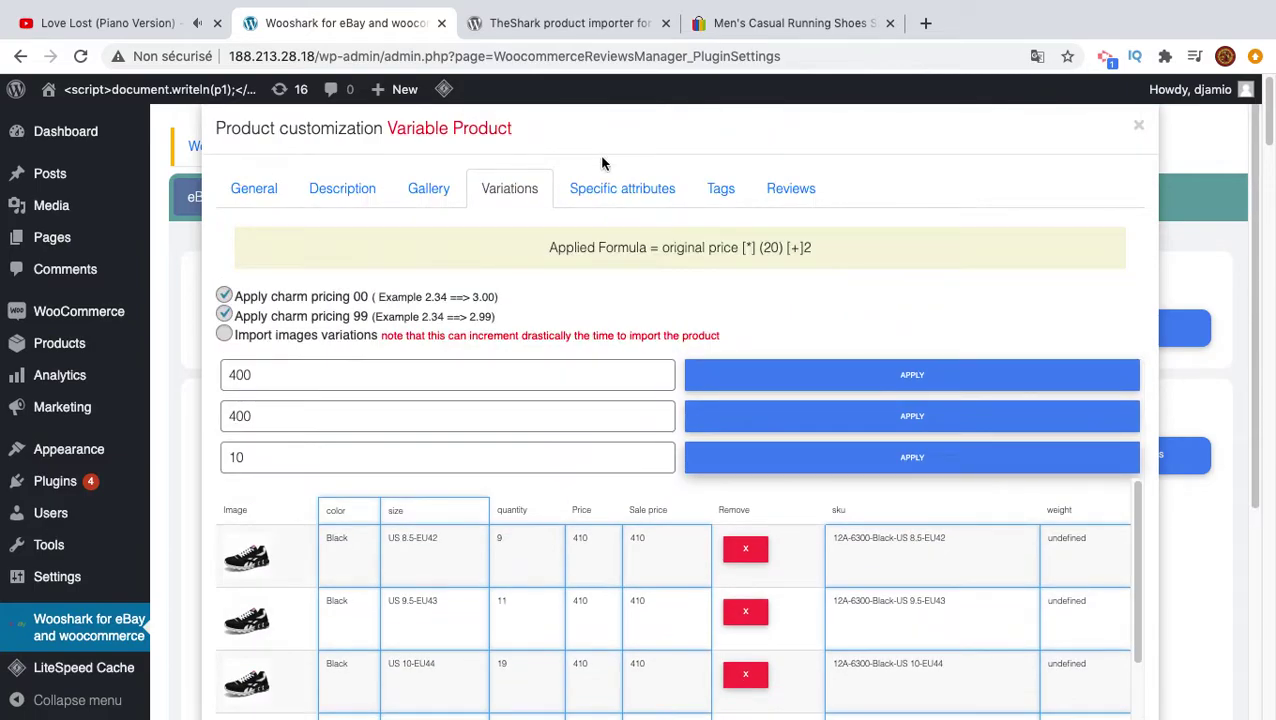
# Delete the Closure, Occasion, MPN and Fabric Type specifications.
pyautogui.click(611, 191)
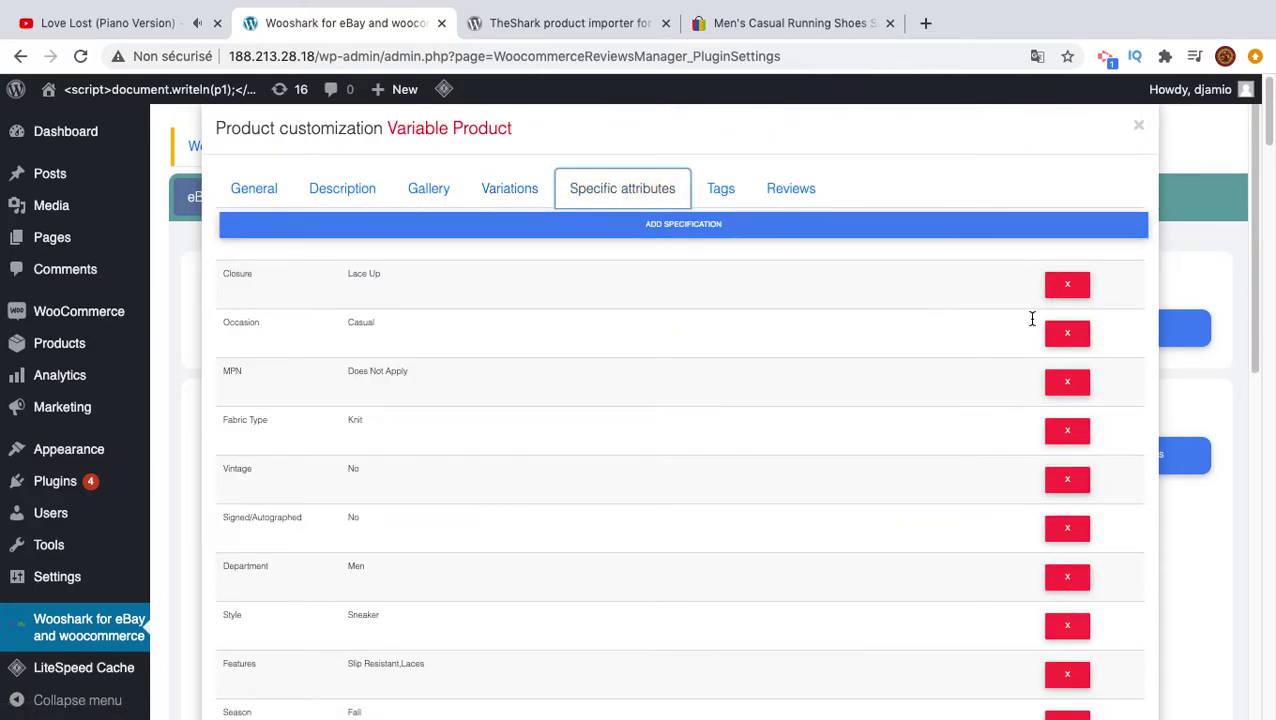
pyautogui.scroll(-5, 914, 564)
pyautogui.scroll(5, 920, 550)
pyautogui.click(1068, 288)
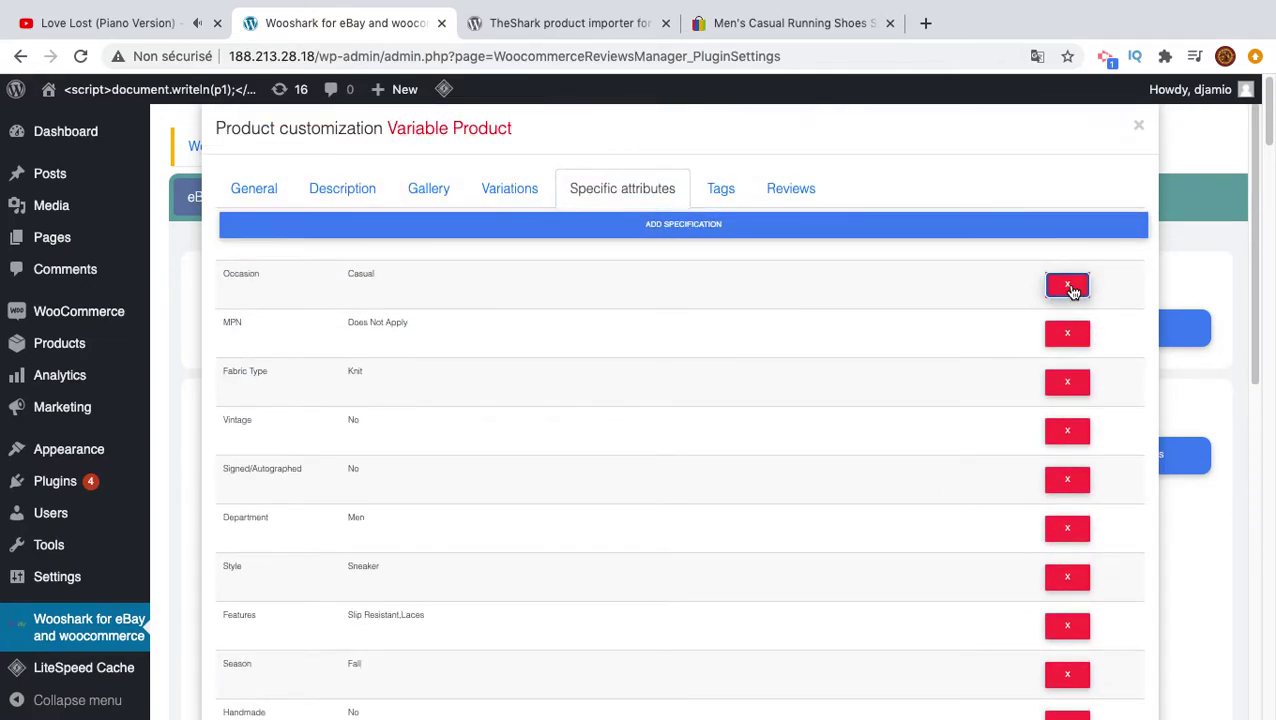
# Add a new store specification with the value mystore.
pyautogui.click(663, 221)
pyautogui.click(436, 288)
pyautogui.scroll(-6, 462, 470)
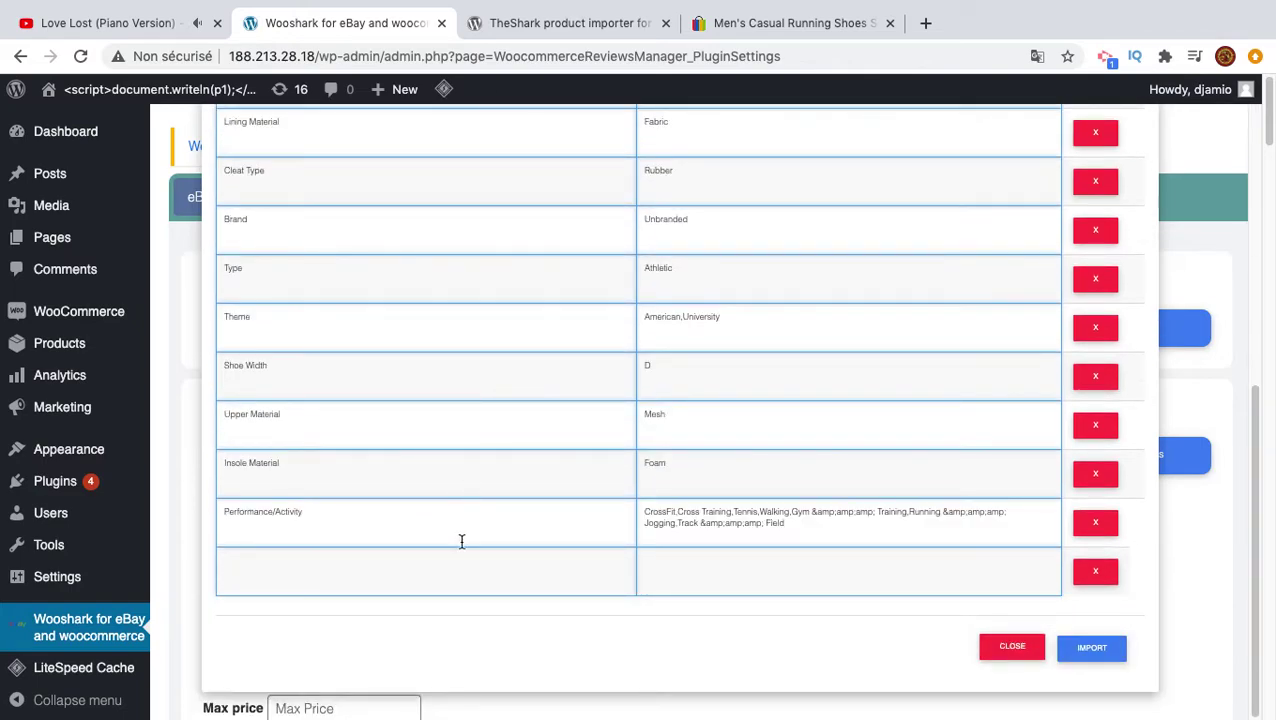
pyautogui.click(409, 572)
pyautogui.write('store')
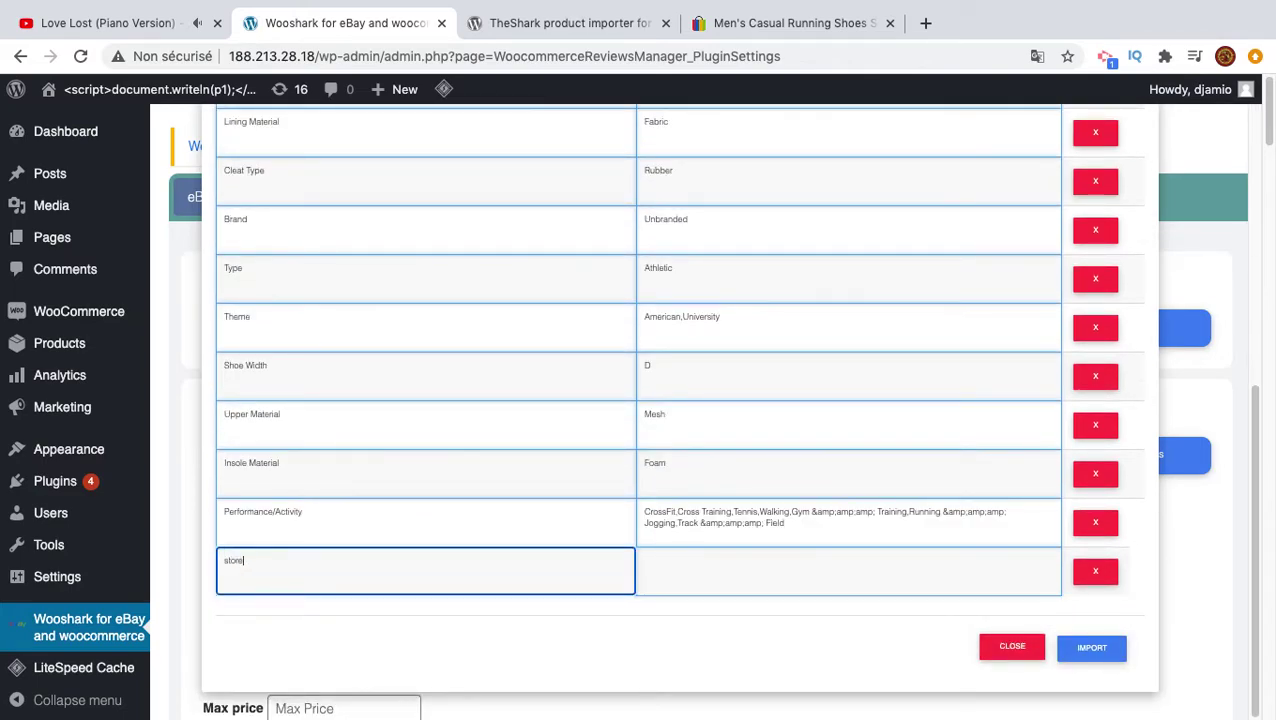
pyautogui.press('Tab')
pyautogui.write('m')
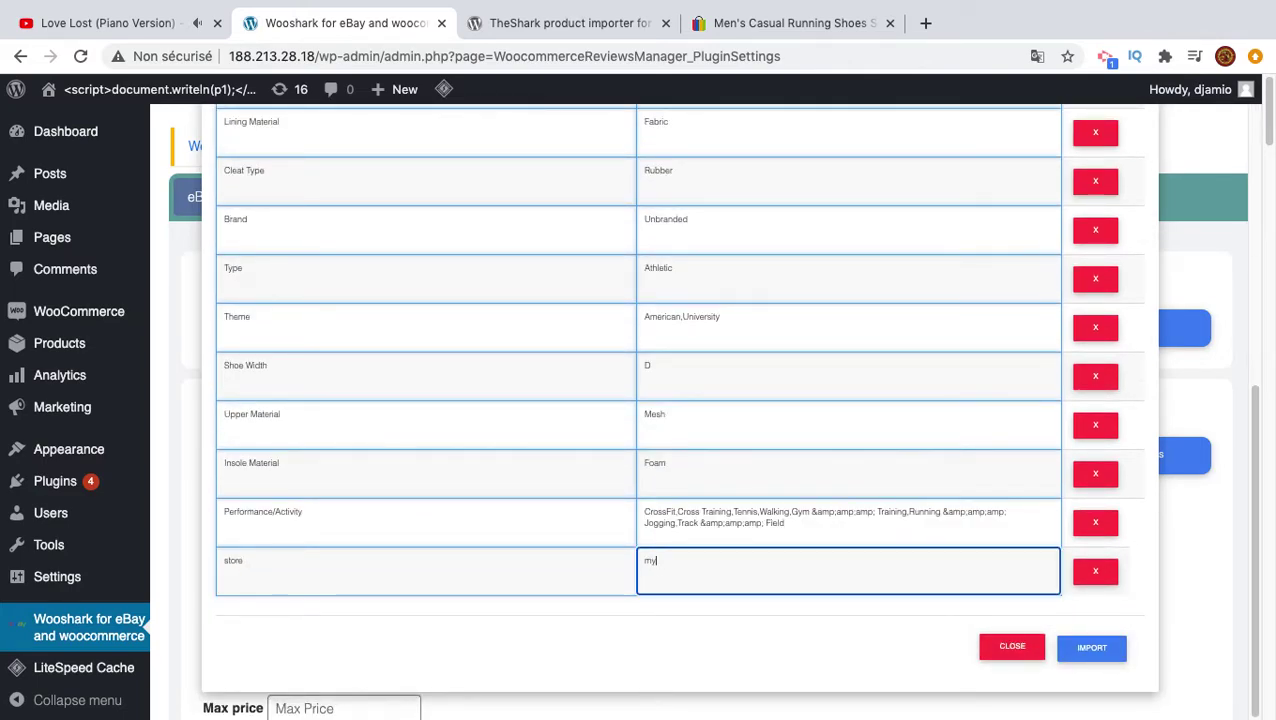
pyautogui.scroll(2, 1000, 450)
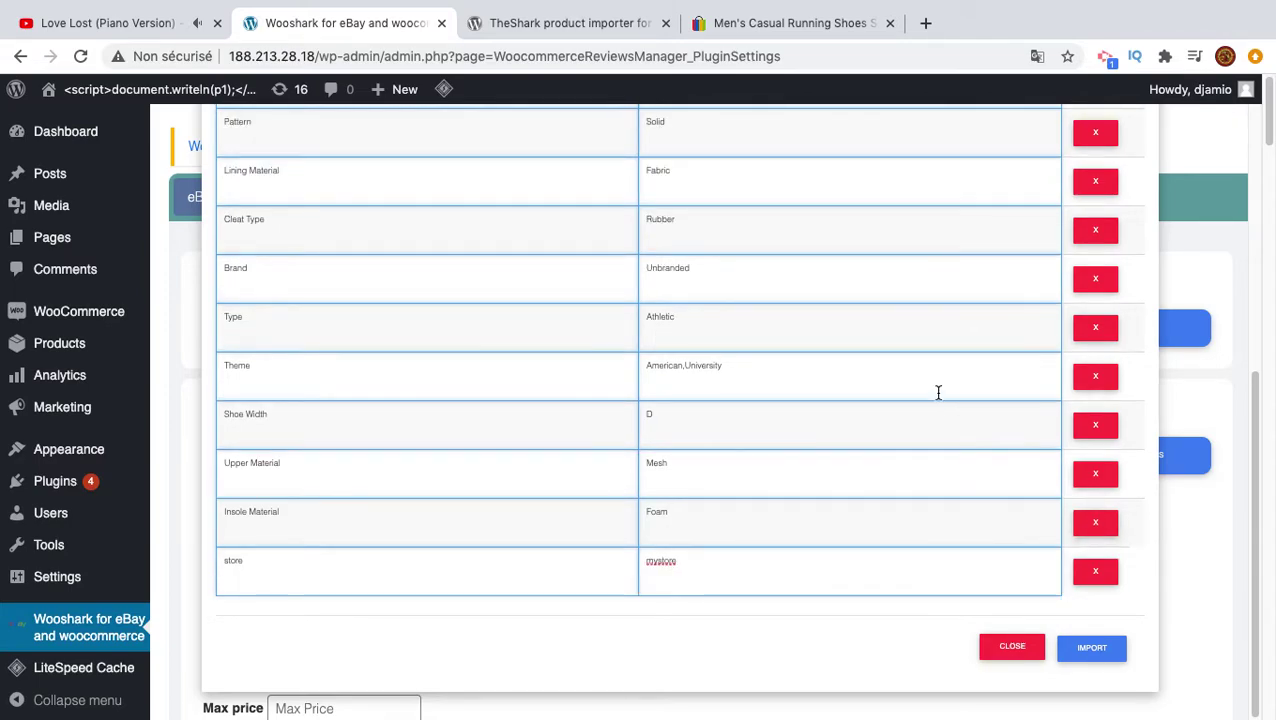
pyautogui.scroll(5, 937, 393)
pyautogui.click(714, 186)
# Add the tags stylish, nice and good to the running shoe.
pyautogui.click(457, 251)
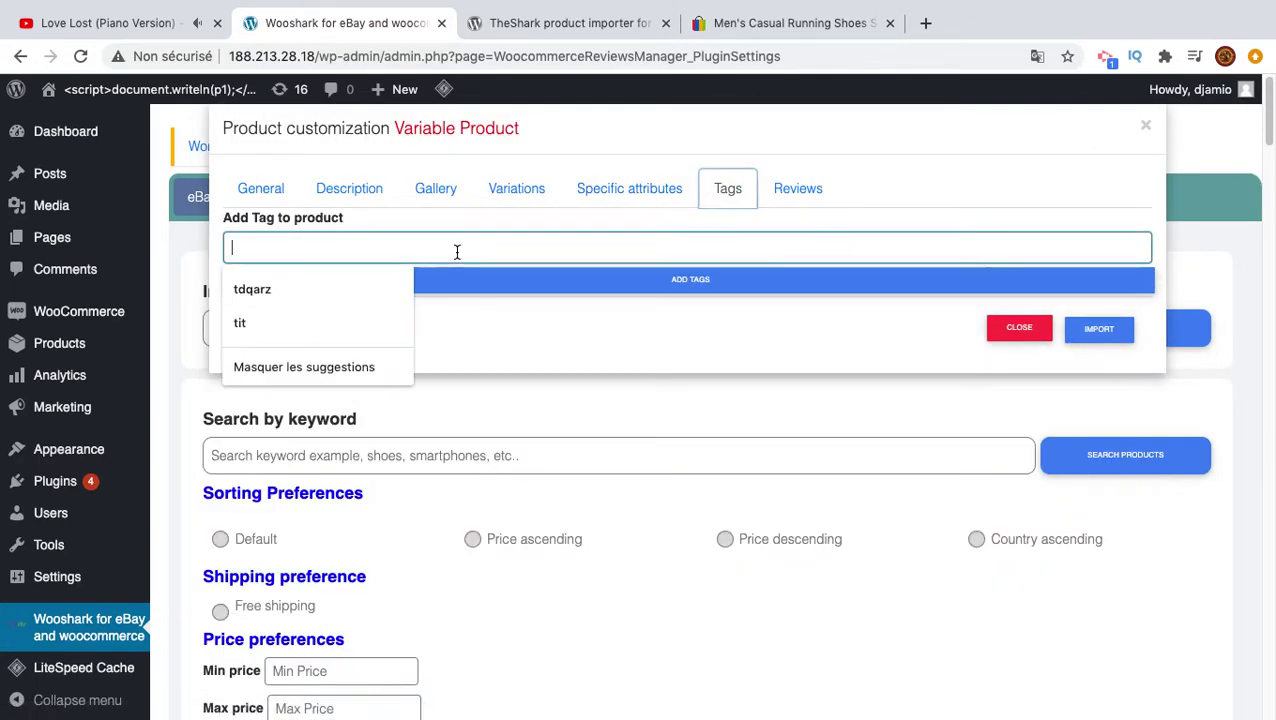
pyautogui.write('st')
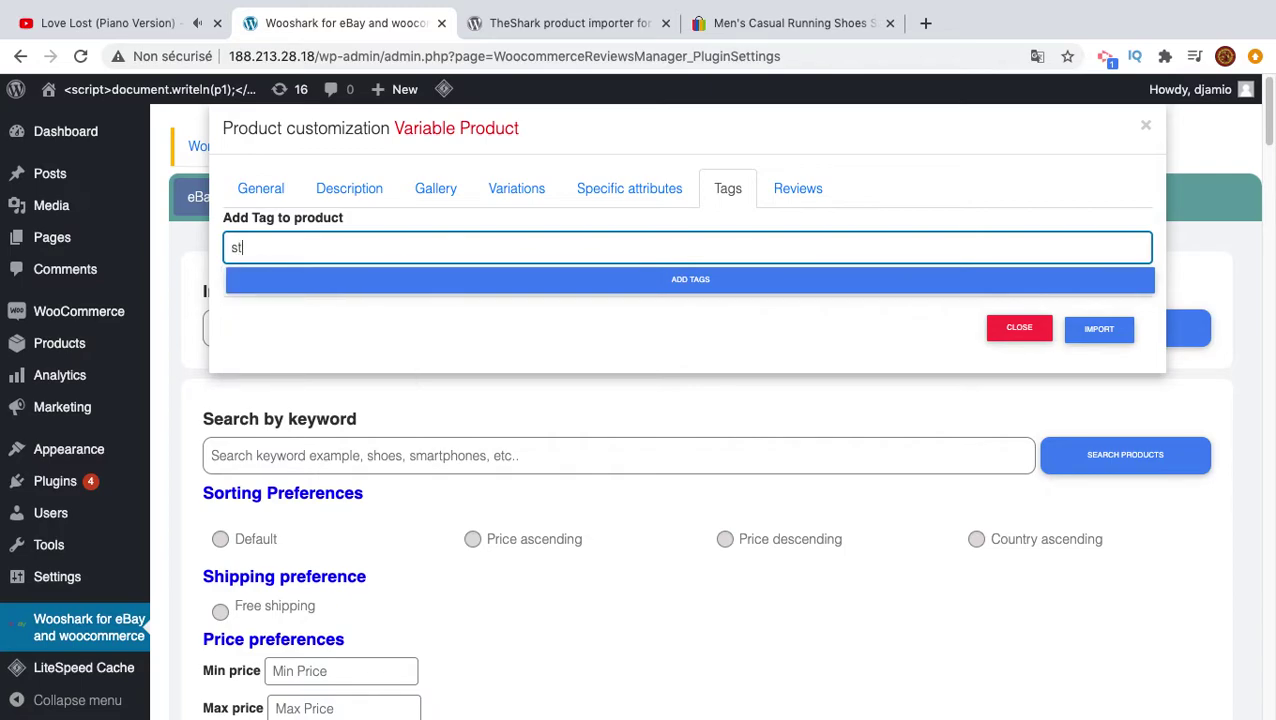
pyautogui.write('ylish')
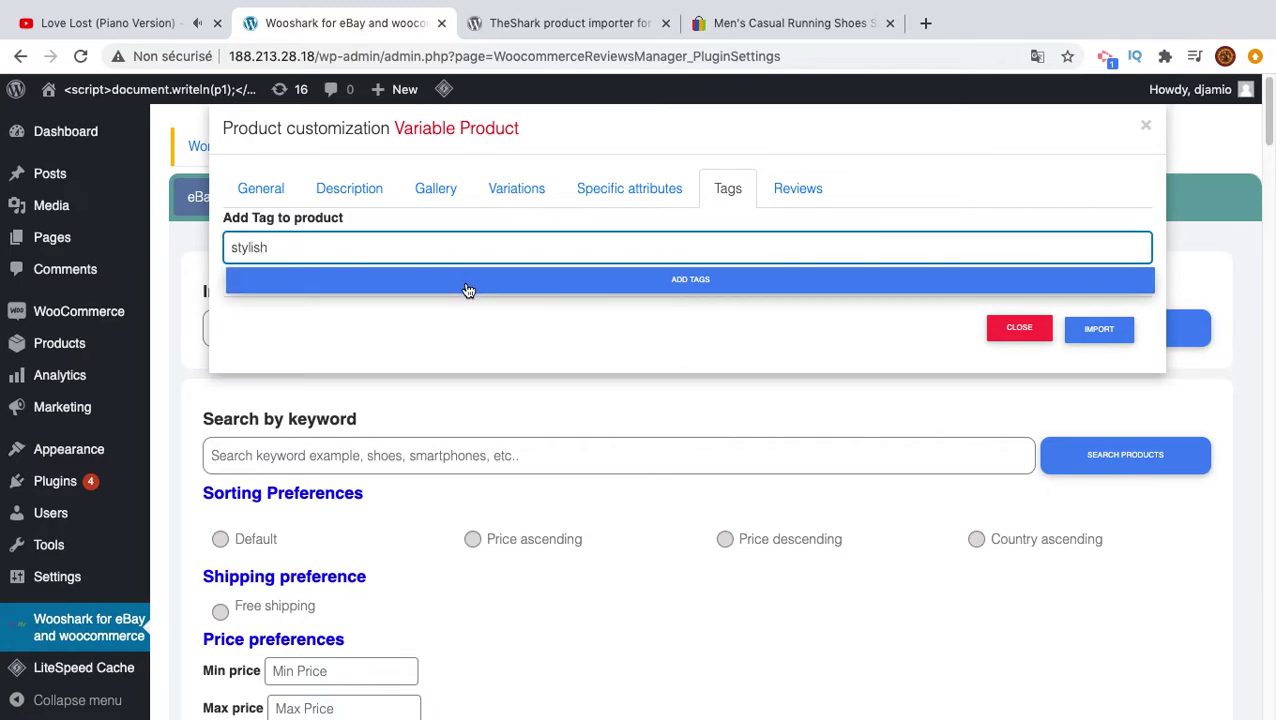
pyautogui.click(467, 285)
pyautogui.click(436, 251)
pyautogui.write('nci')
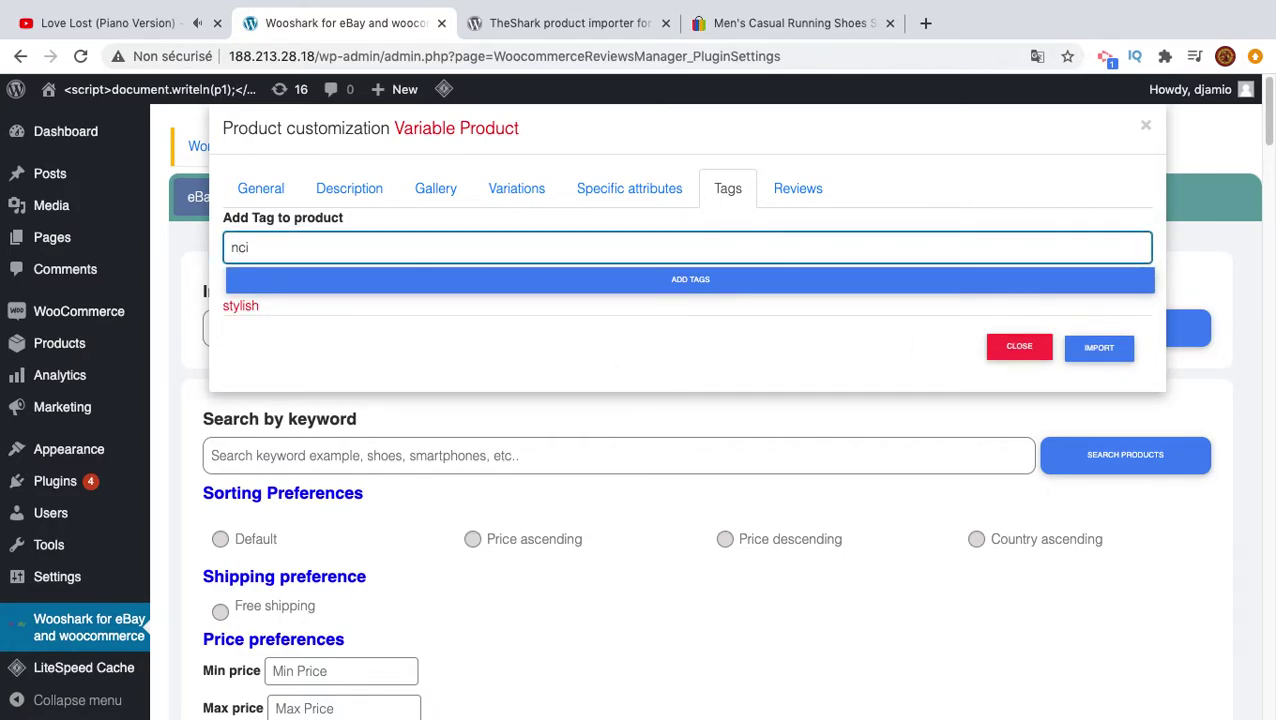
pyautogui.write('e')
pyautogui.click(441, 283)
pyautogui.click(407, 249)
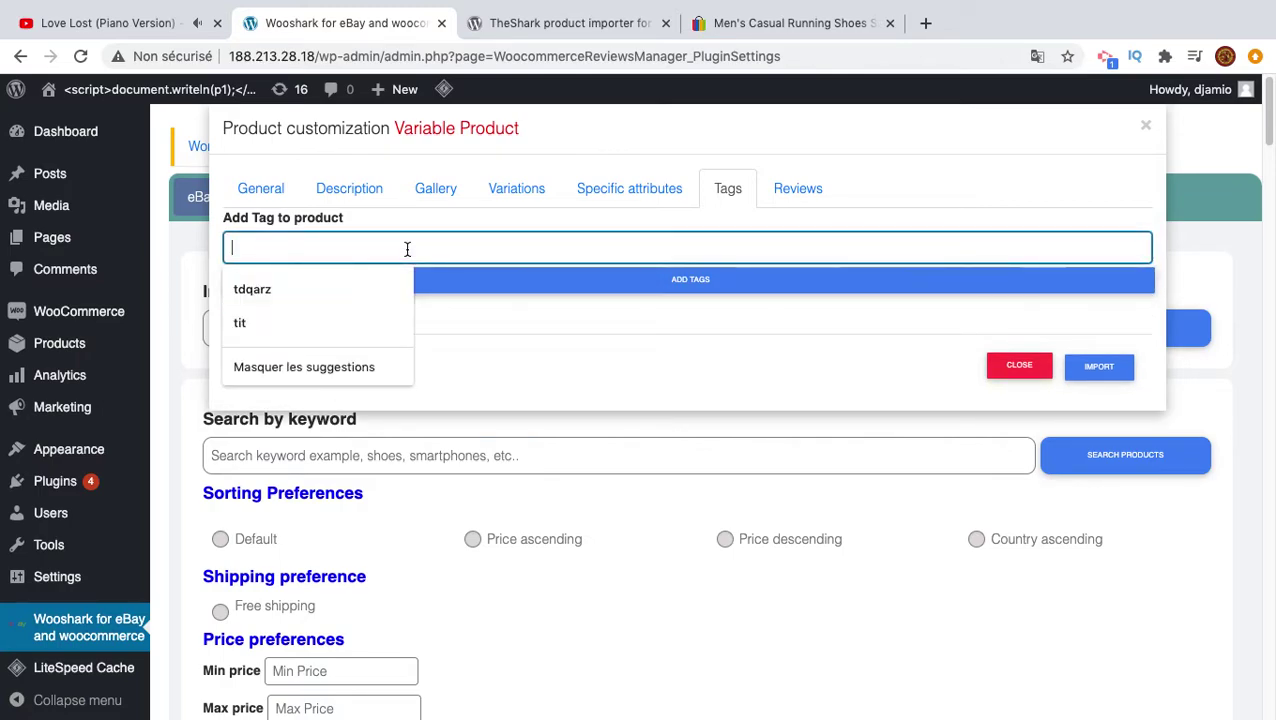
pyautogui.write('good')
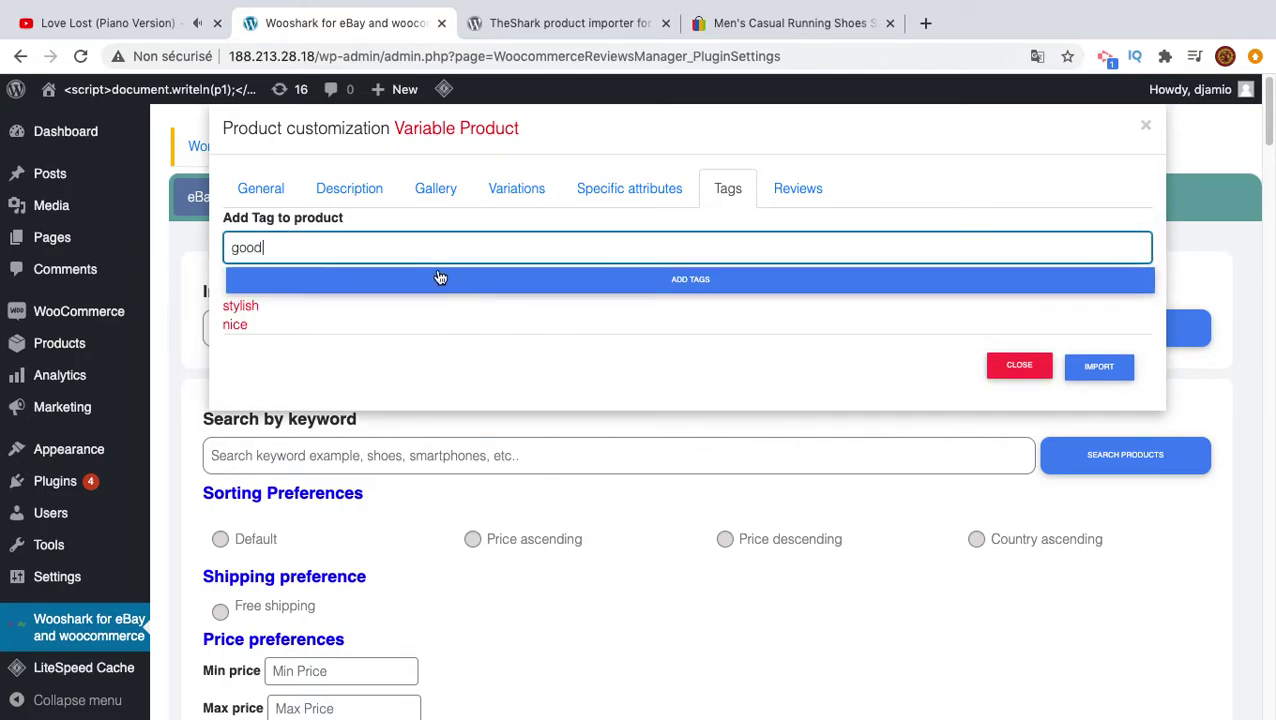
pyautogui.click(441, 280)
pyautogui.click(803, 190)
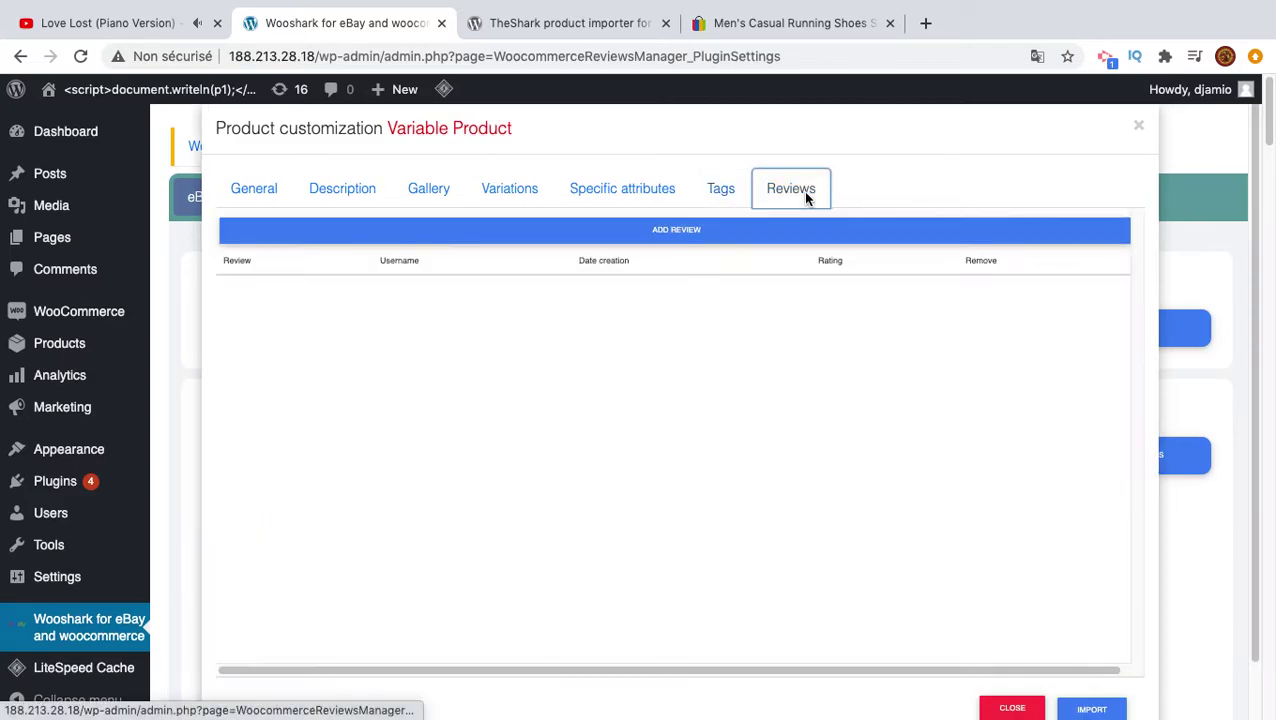
# Add two customer review rows and write a review in each.
pyautogui.click(658, 243)
pyautogui.click(525, 322)
pyautogui.write('good product so far.')
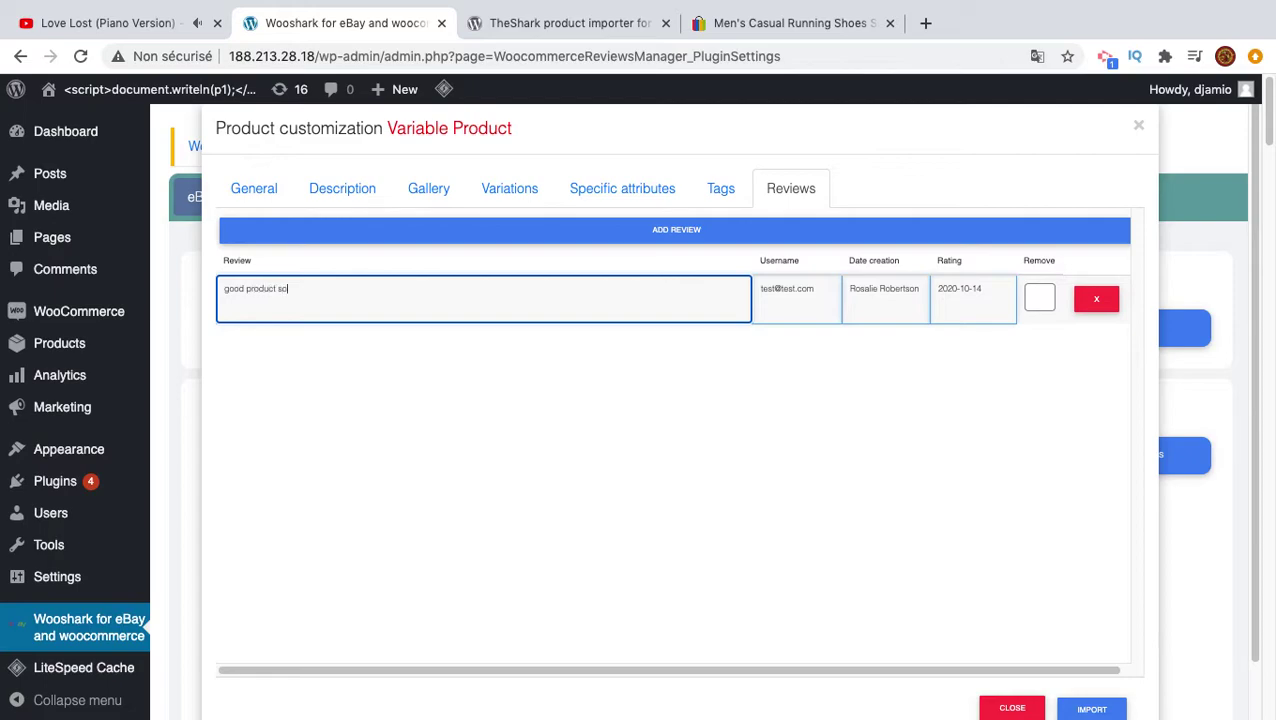
pyautogui.click(632, 232)
pyautogui.click(447, 364)
pyautogui.write('I like this product')
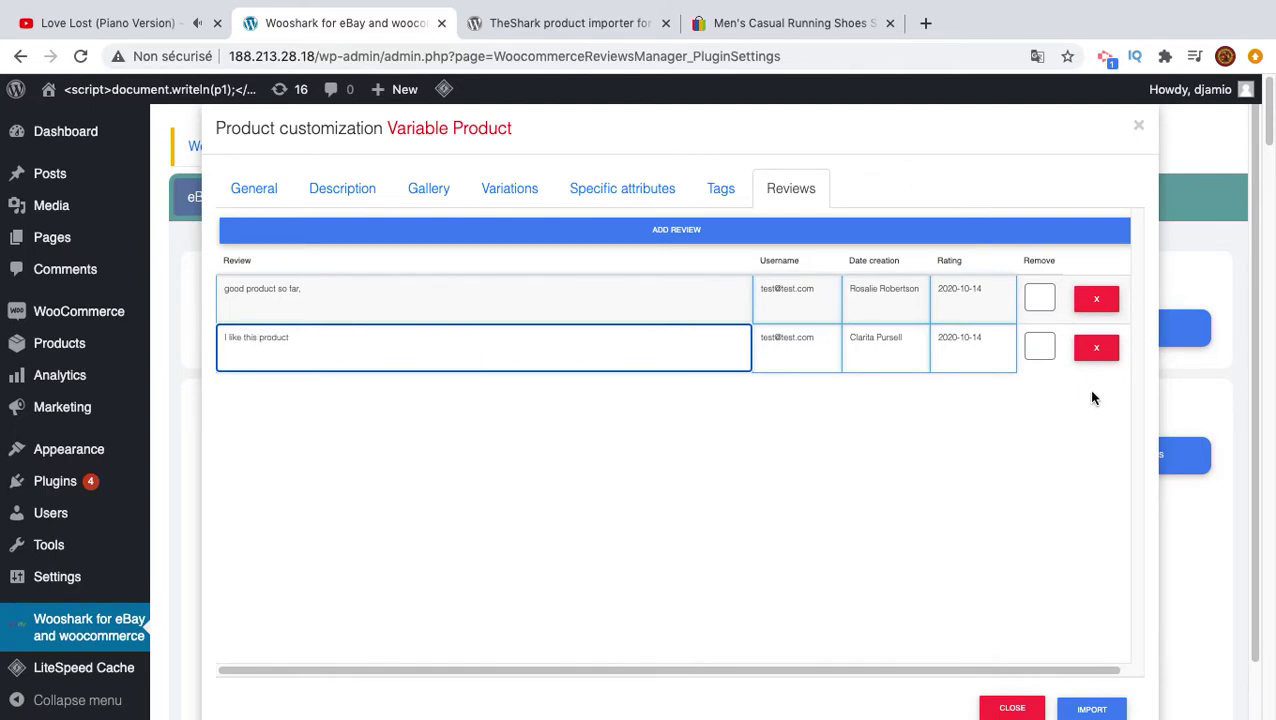
# Import the customized running shoe into the WooCommerce store.
pyautogui.scroll(-1, 788, 326)
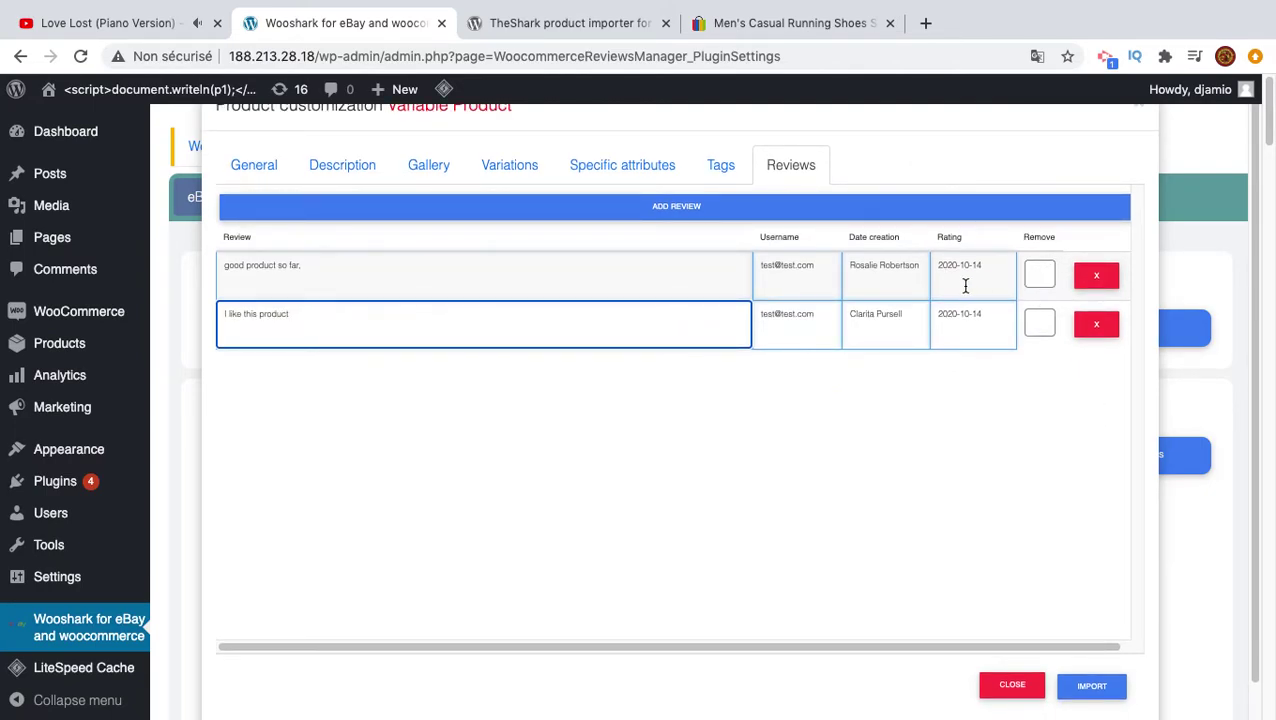
pyautogui.scroll(-2, 912, 441)
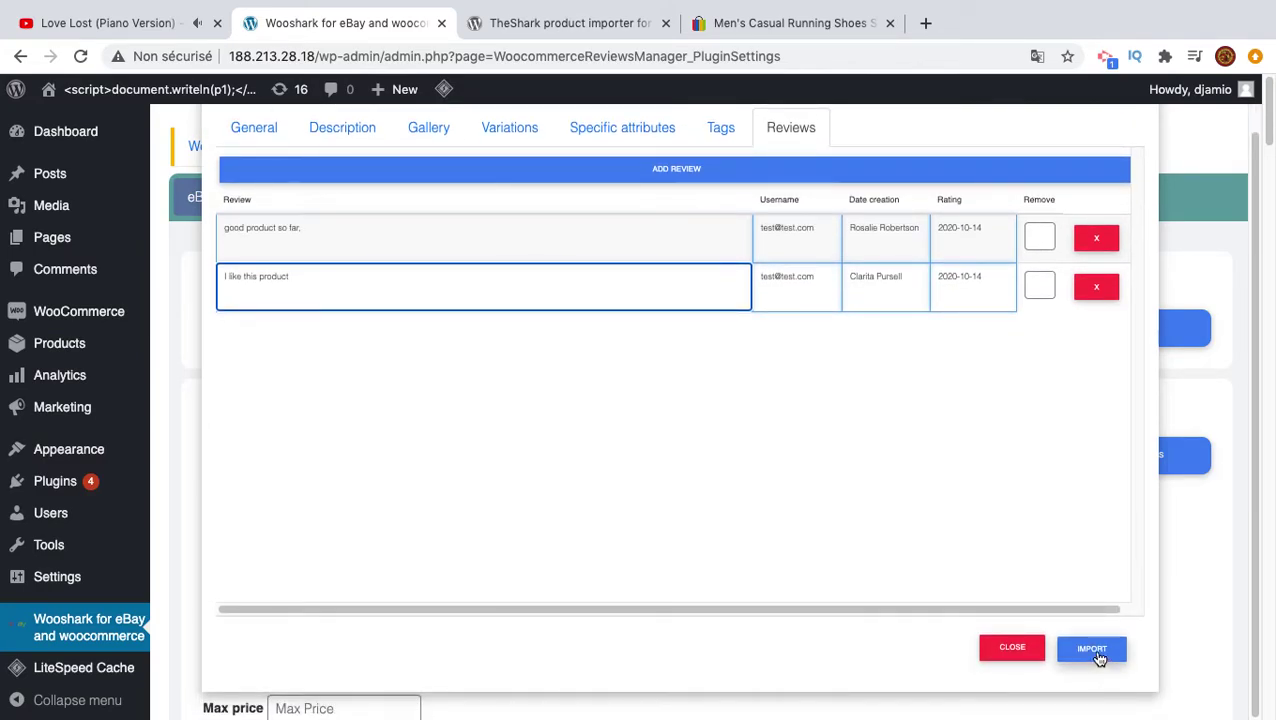
pyautogui.click(1098, 655)
pyautogui.scroll(-3, 963, 660)
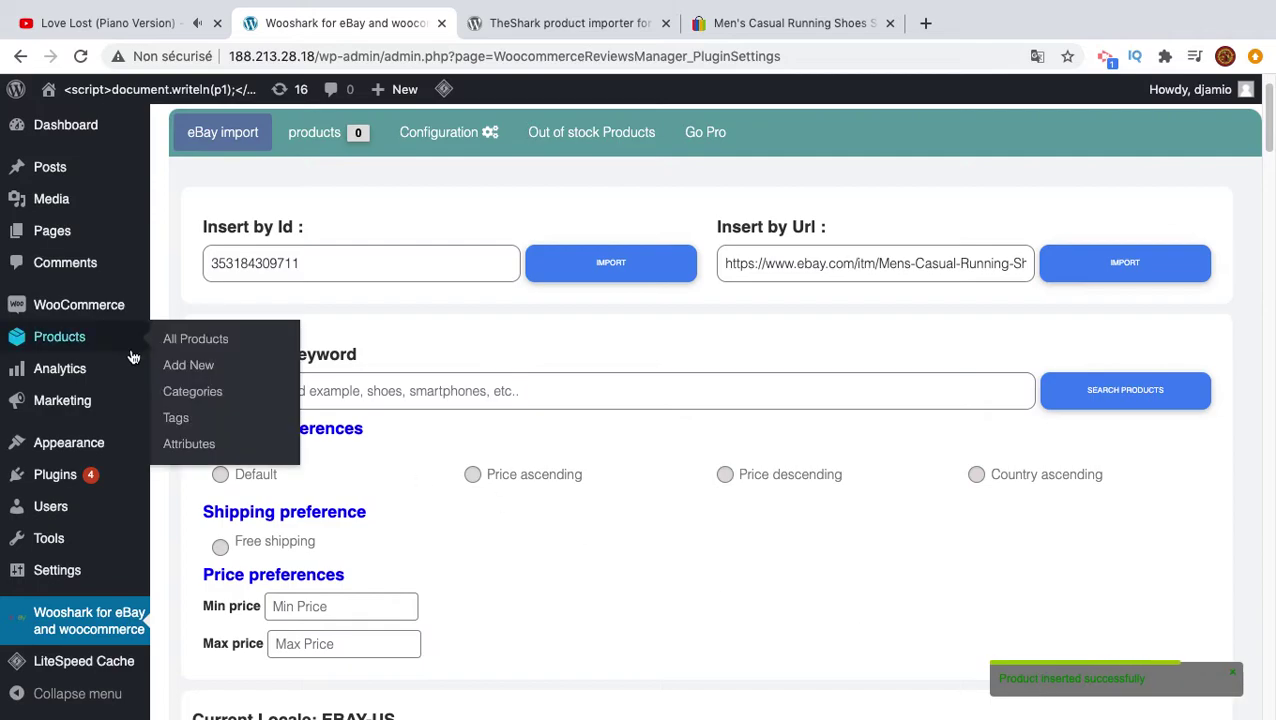
pyautogui.click(88, 350)
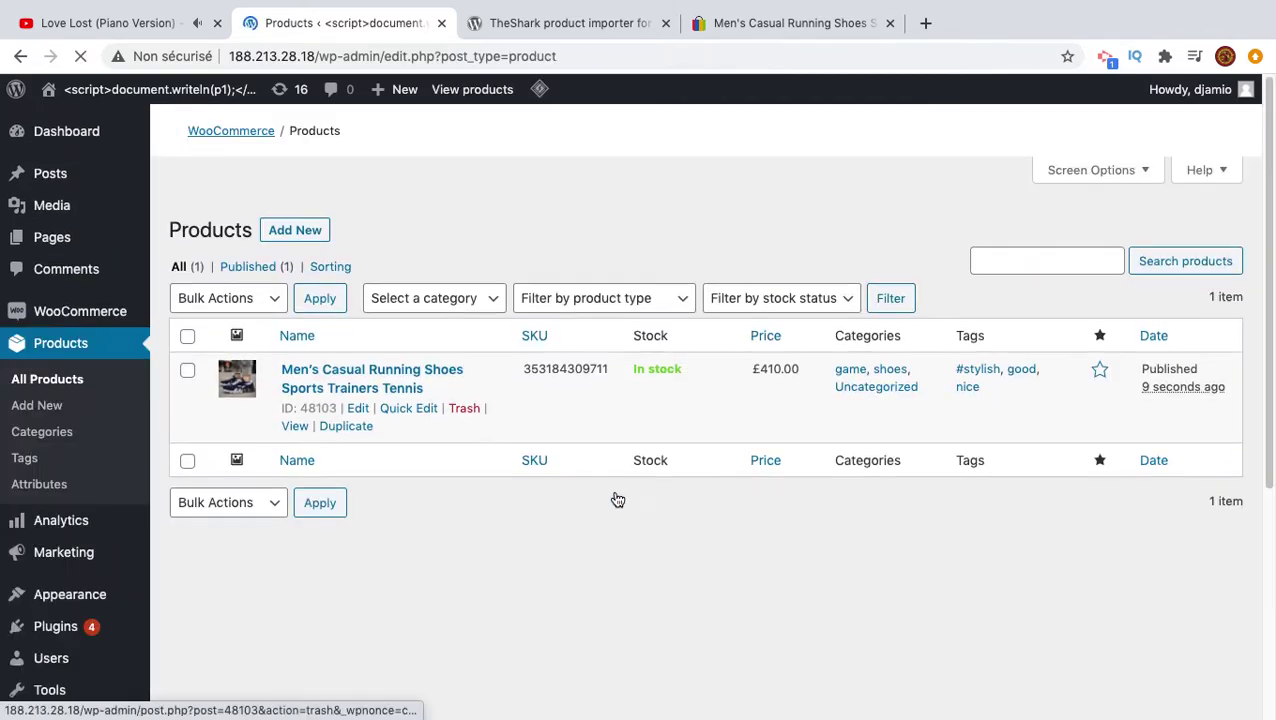
pyautogui.scroll(-2, 689, 561)
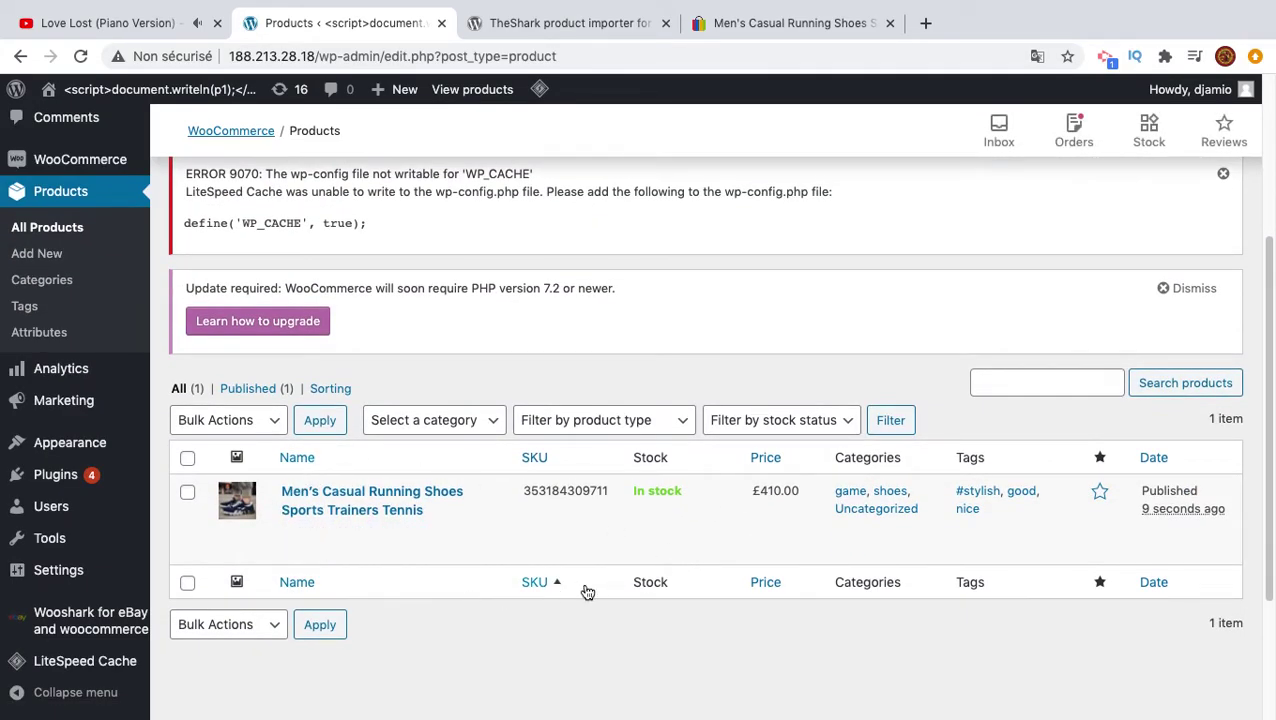
pyautogui.moveTo(565, 500)
pyautogui.moveTo(524, 490); pyautogui.dragTo(609, 500)
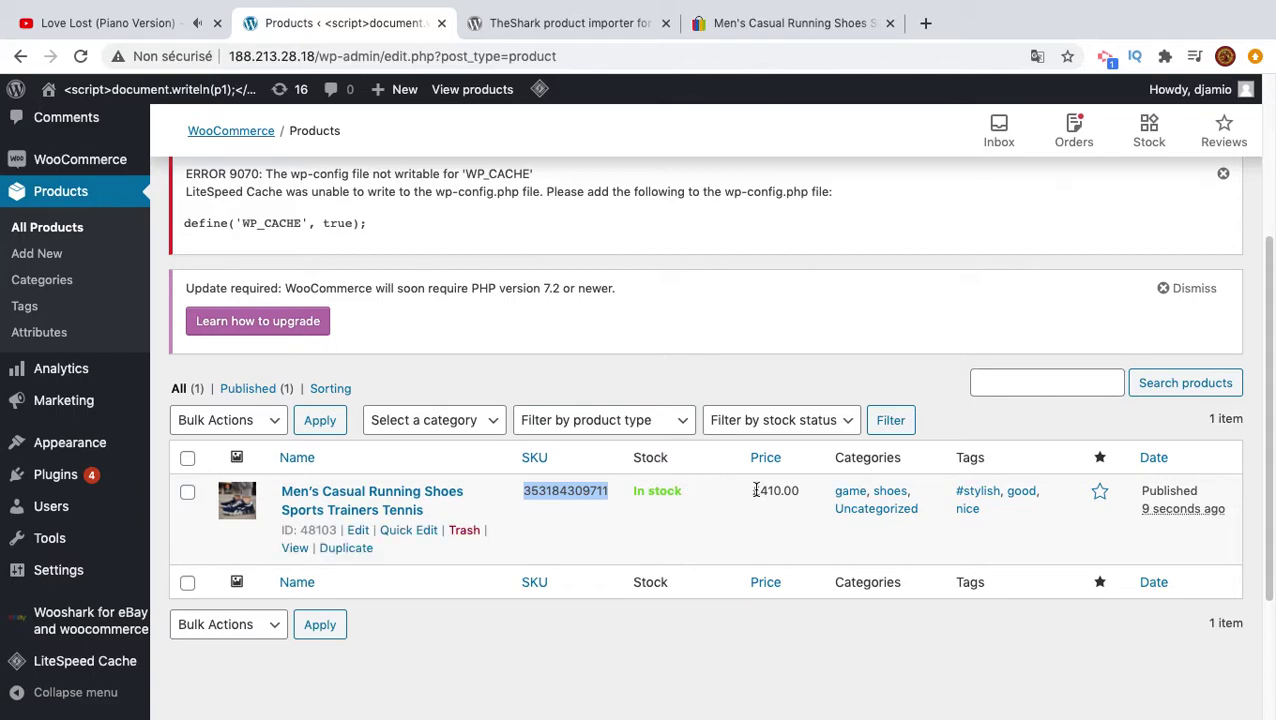
pyautogui.moveTo(757, 490); pyautogui.dragTo(804, 493)
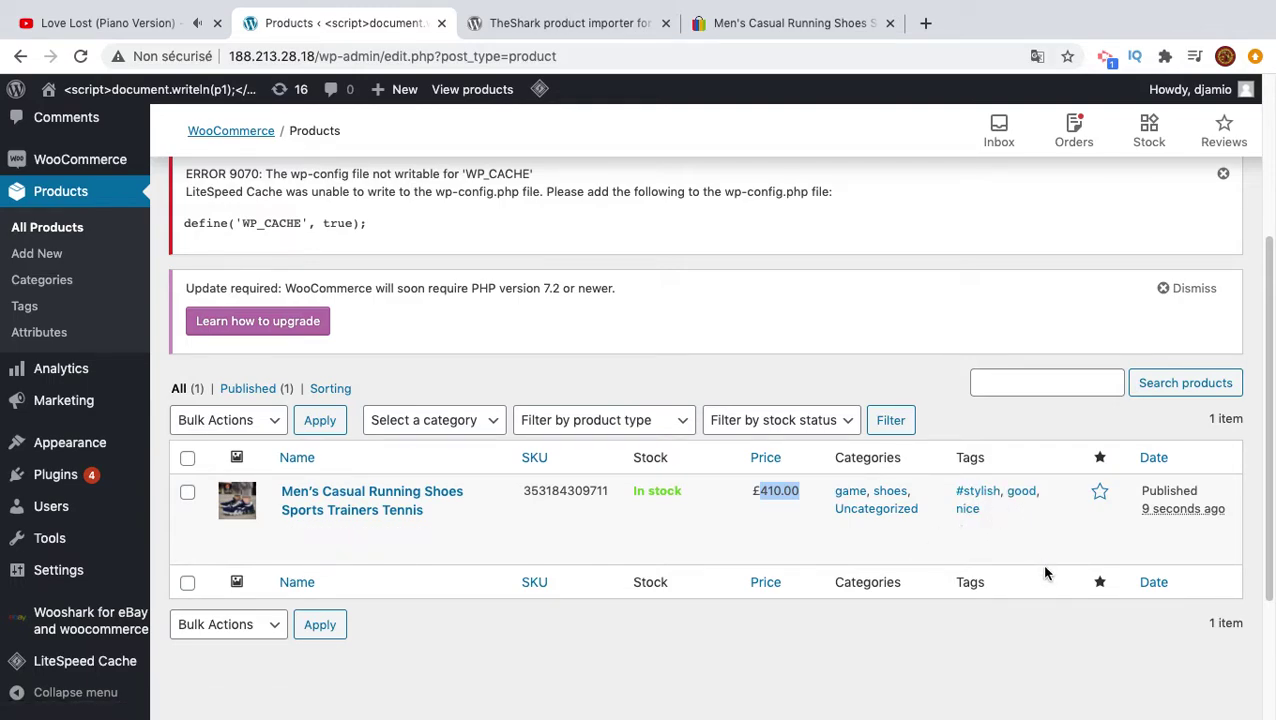
pyautogui.click(381, 497)
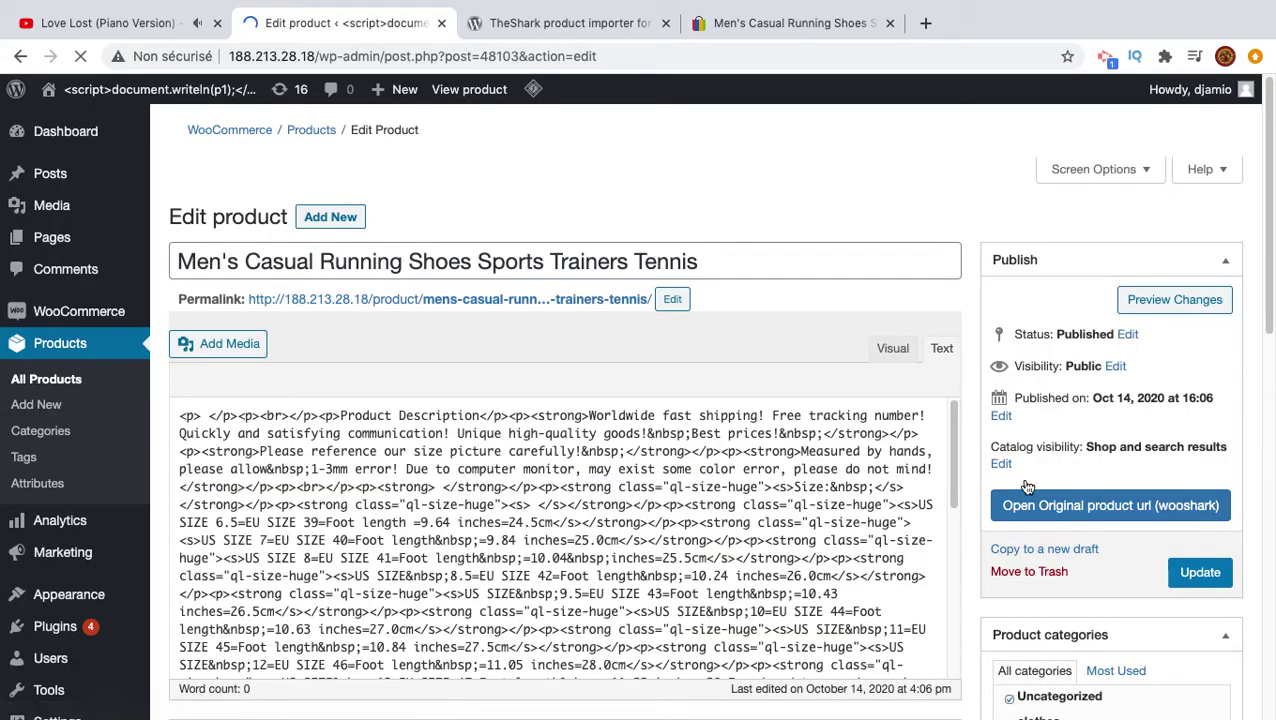
# Scroll through the running shoe's Edit product page.
pyautogui.scroll(-2, 1104, 405)
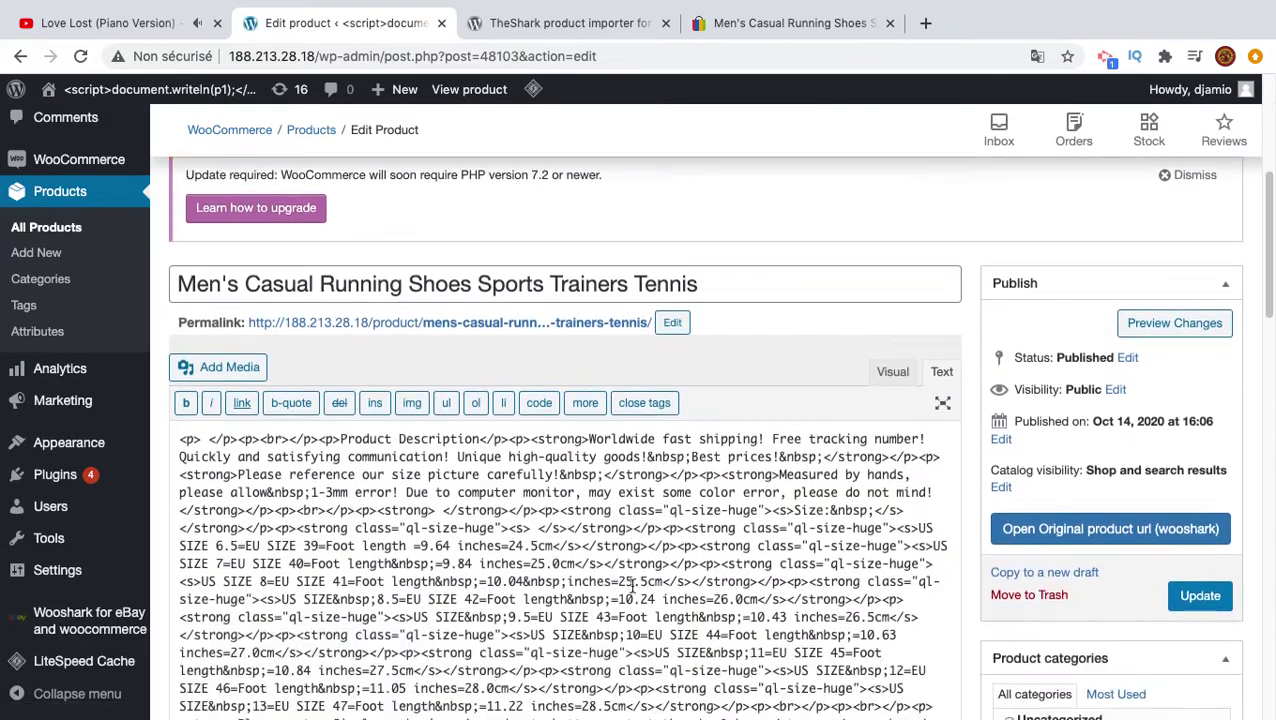
pyautogui.scroll(-5, 632, 583)
pyautogui.scroll(-5, 631, 583)
pyautogui.scroll(10, 632, 590)
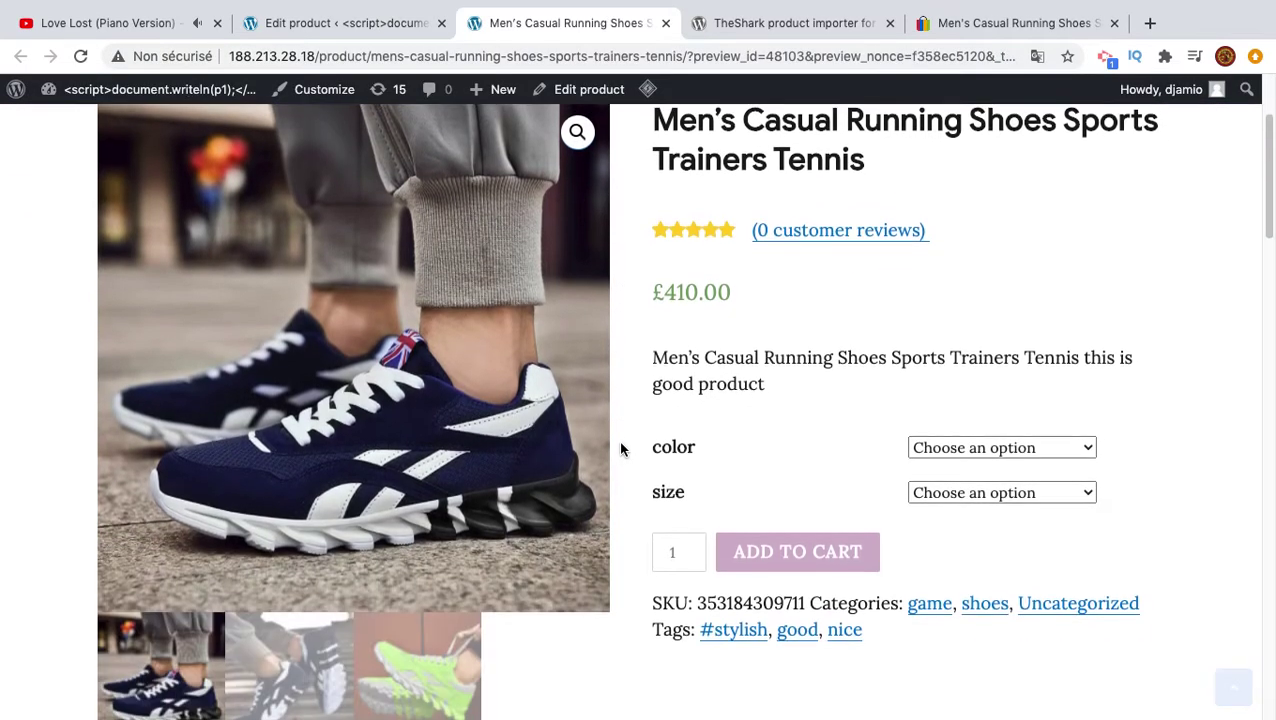
pyautogui.scroll(-2, 620, 450)
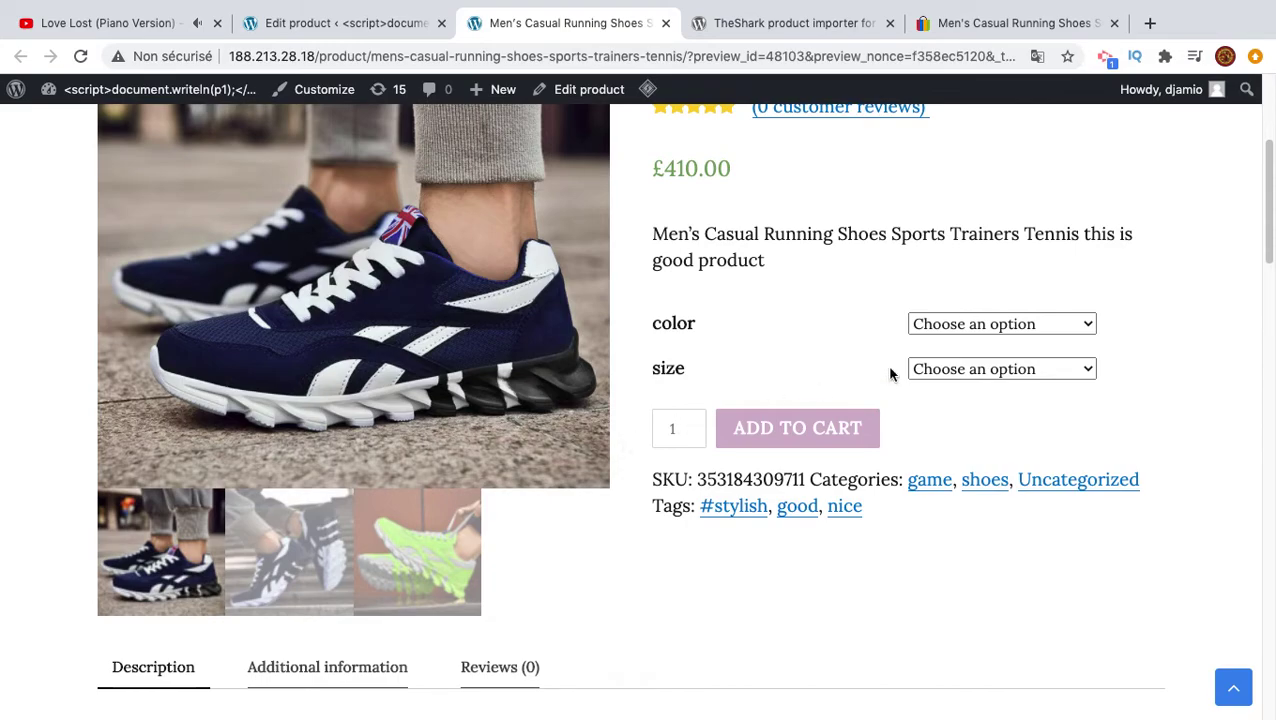
# Choose Black and check stock for sizes US 9.5-EU43, US 10-EU44 and US 11-EU45.
pyautogui.click(959, 324)
pyautogui.click(953, 341)
pyautogui.click(960, 369)
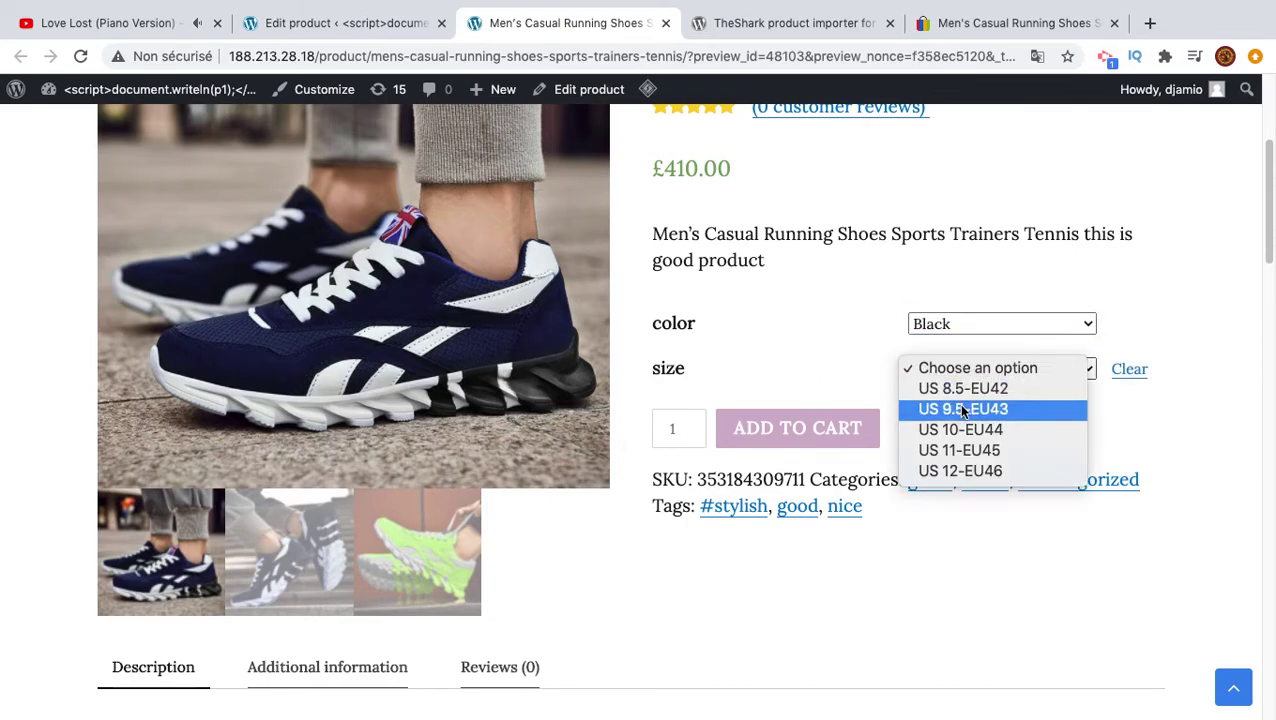
pyautogui.click(961, 410)
pyautogui.click(960, 369)
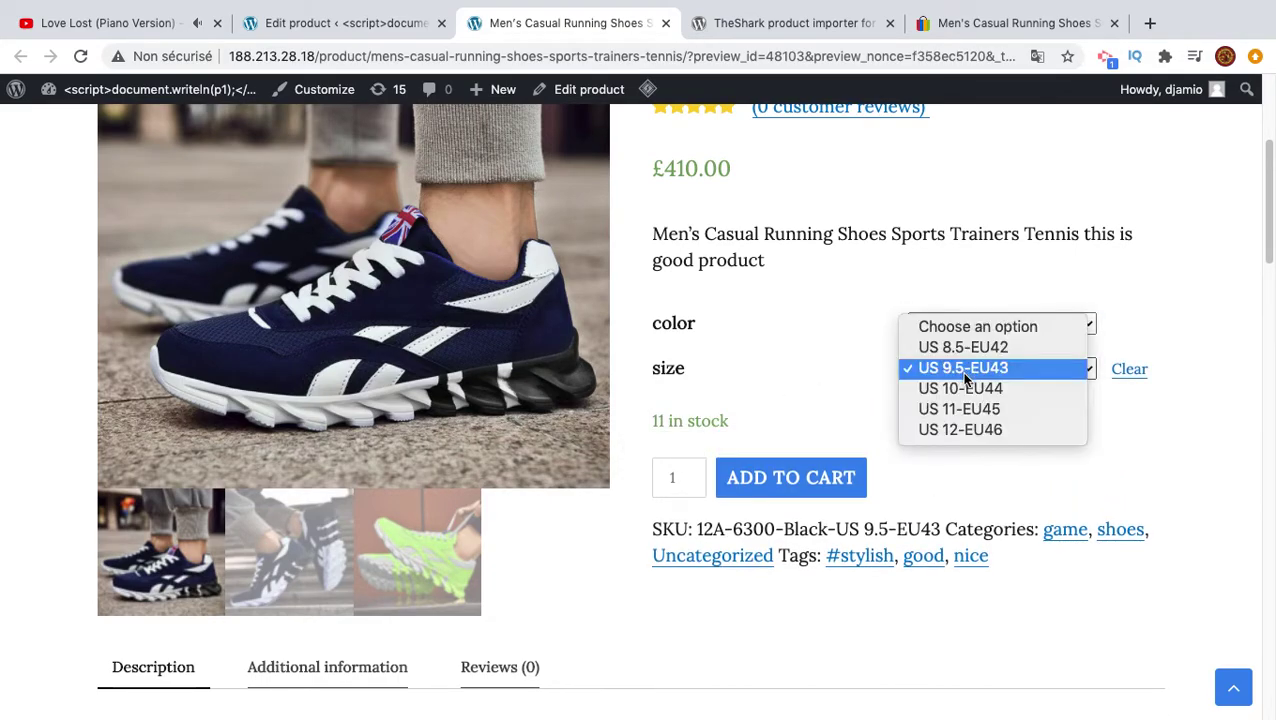
pyautogui.click(961, 391)
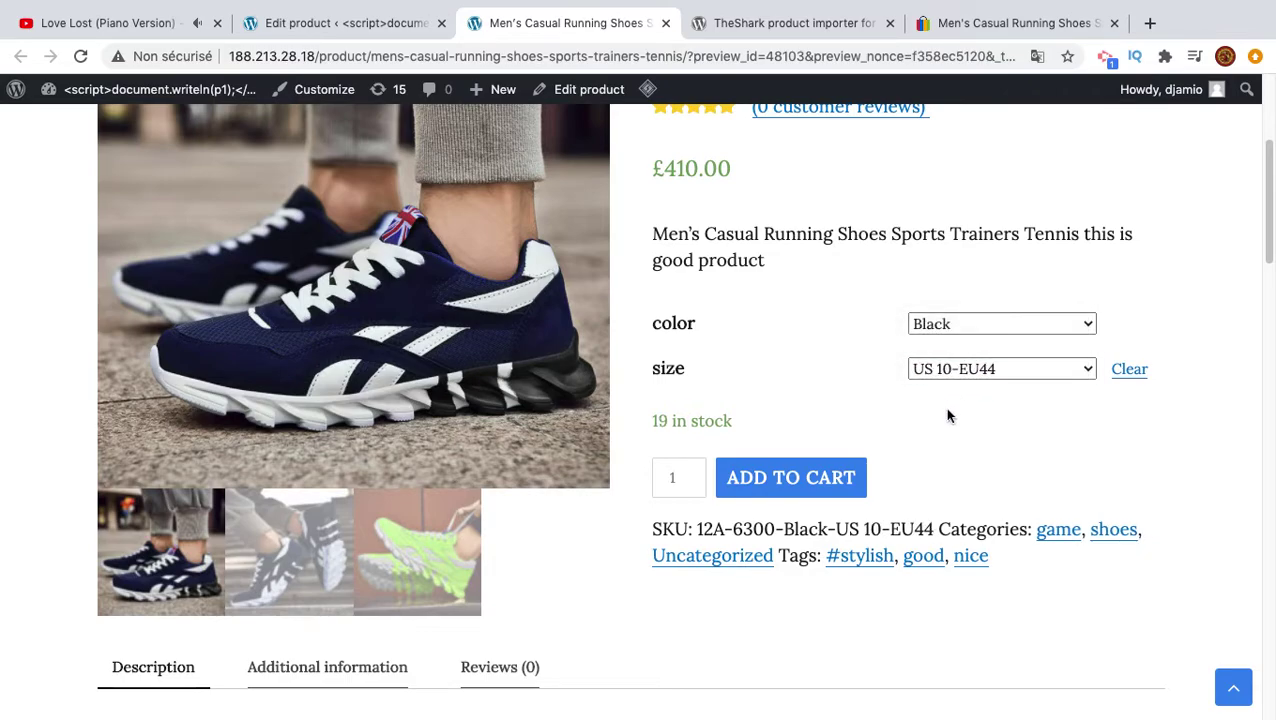
pyautogui.click(953, 368)
pyautogui.click(955, 387)
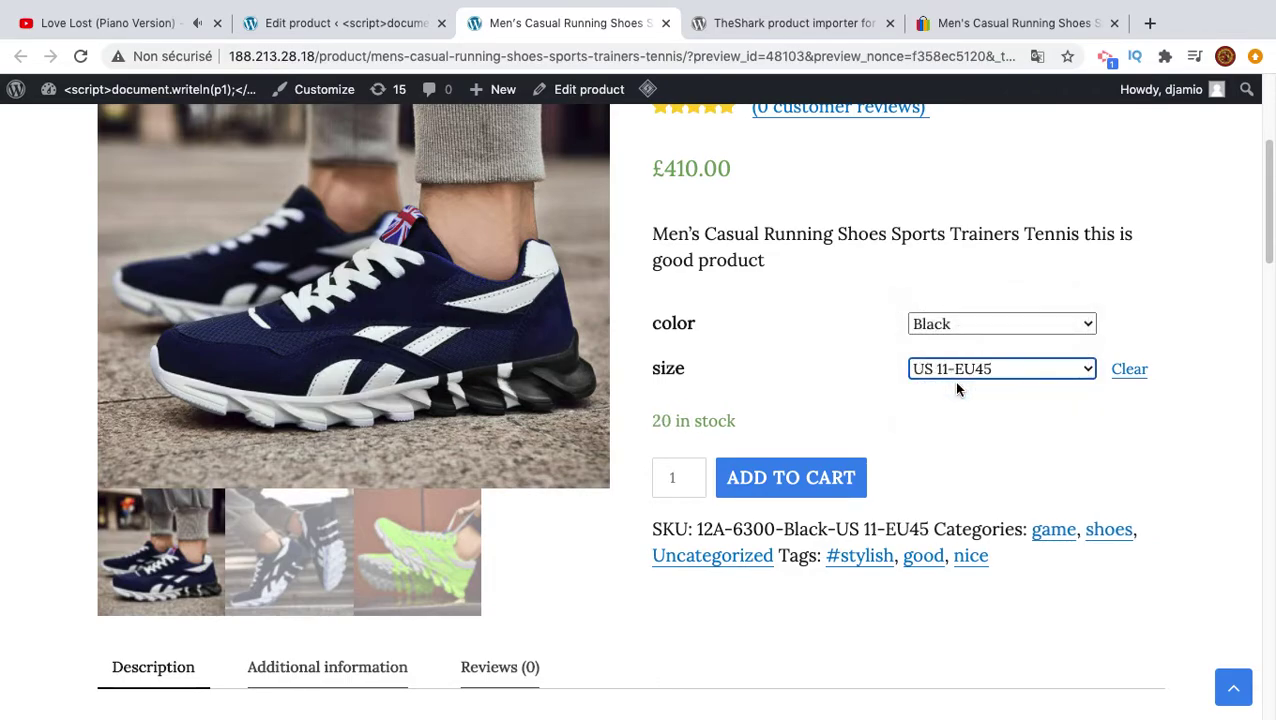
# View the shoe's attributes table under Additional information.
pyautogui.scroll(-3, 612, 478)
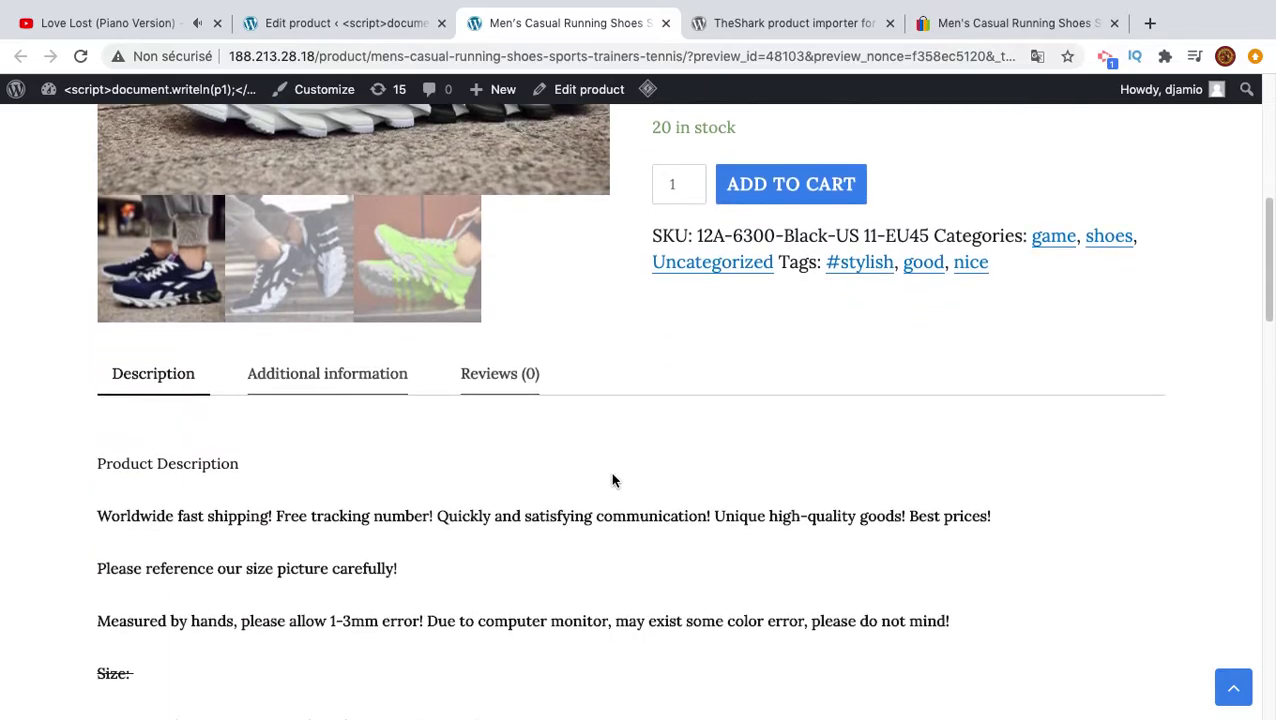
pyautogui.scroll(-4, 265, 660)
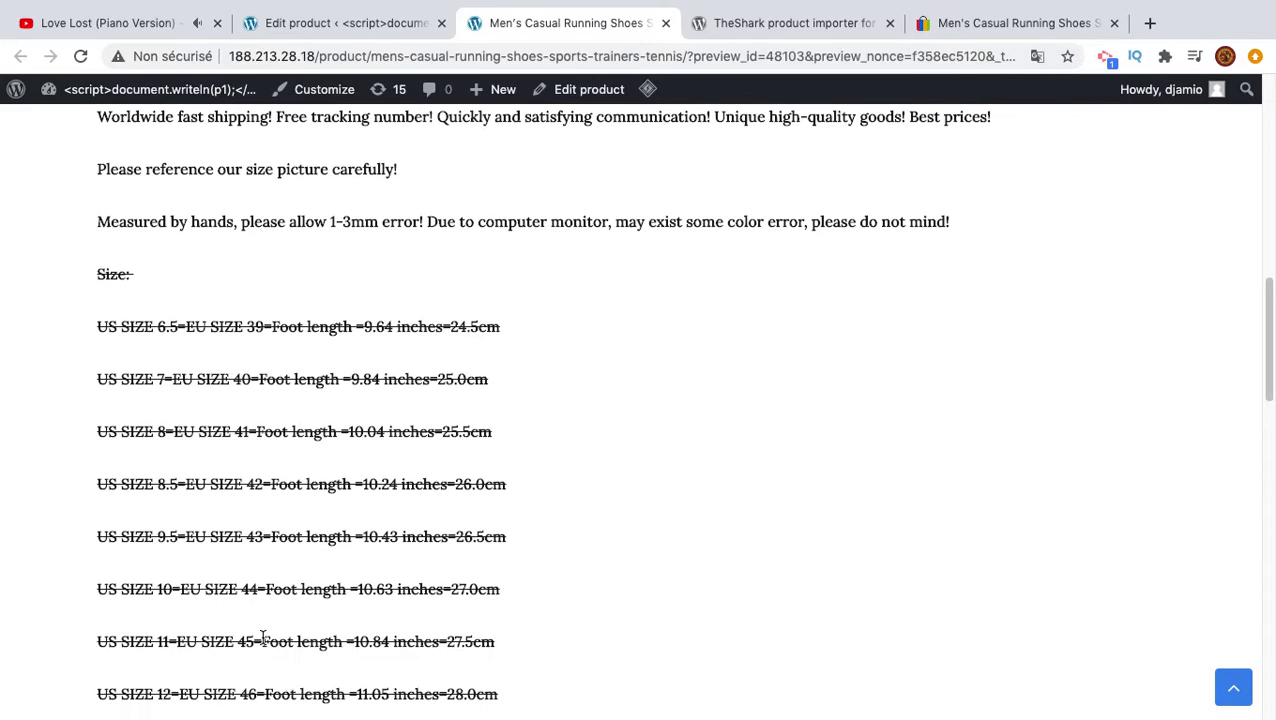
pyautogui.scroll(-2, 307, 567)
pyautogui.scroll(6, 307, 567)
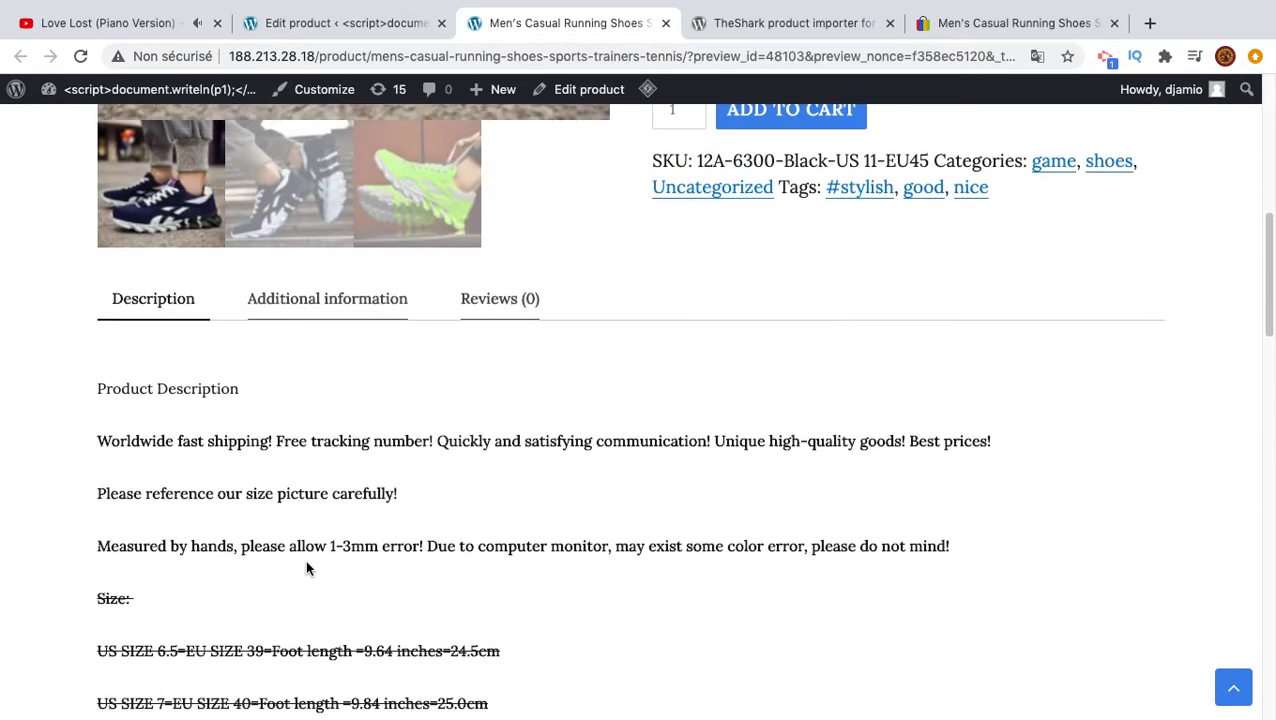
pyautogui.click(329, 381)
pyautogui.scroll(-2, 356, 484)
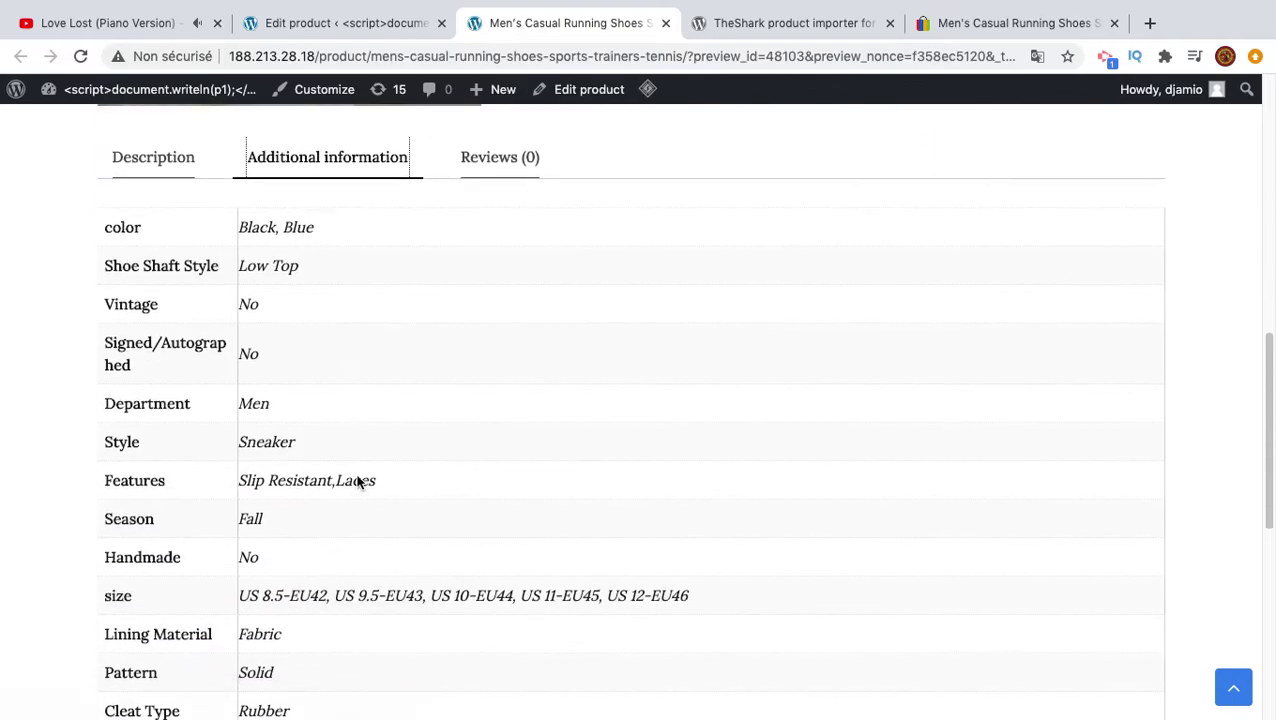
pyautogui.scroll(-4, 356, 484)
pyautogui.moveTo(105, 549); pyautogui.dragTo(329, 545)
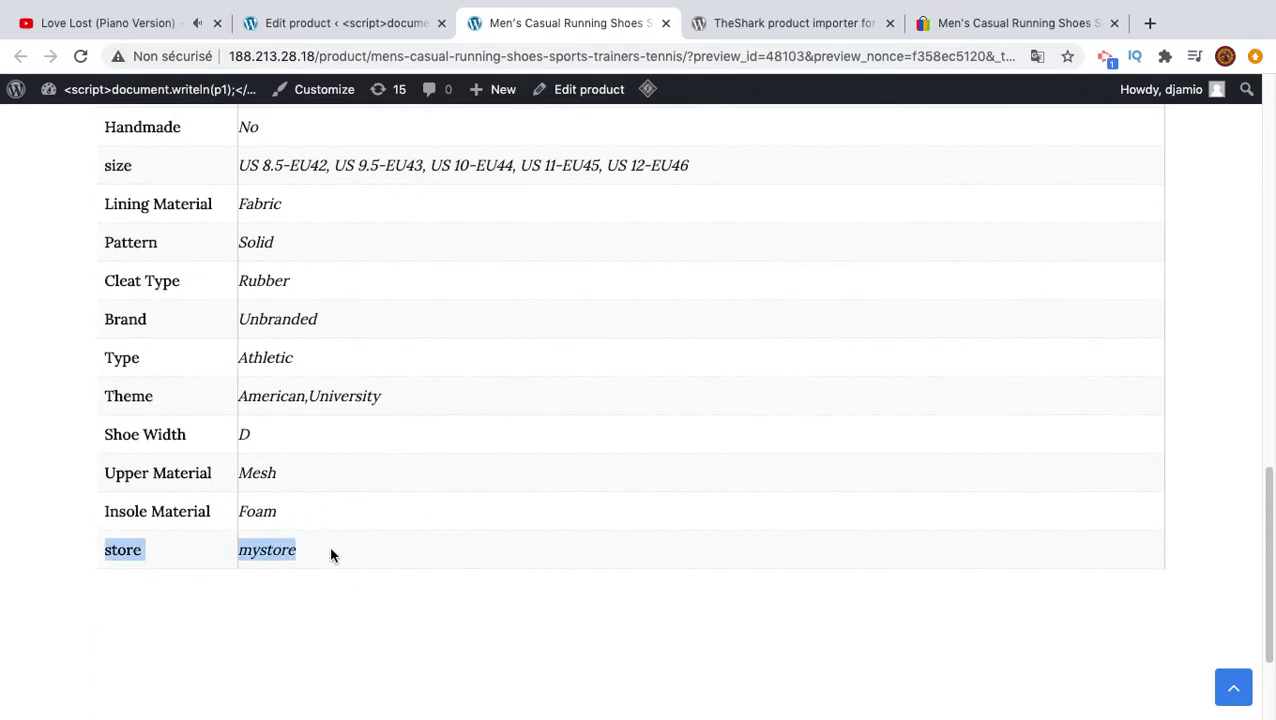
# Read the shoe's customer reviews on the storefront.
pyautogui.scroll(5, 329, 545)
pyautogui.scroll(4, 329, 545)
pyautogui.click(504, 608)
pyautogui.scroll(-4, 496, 607)
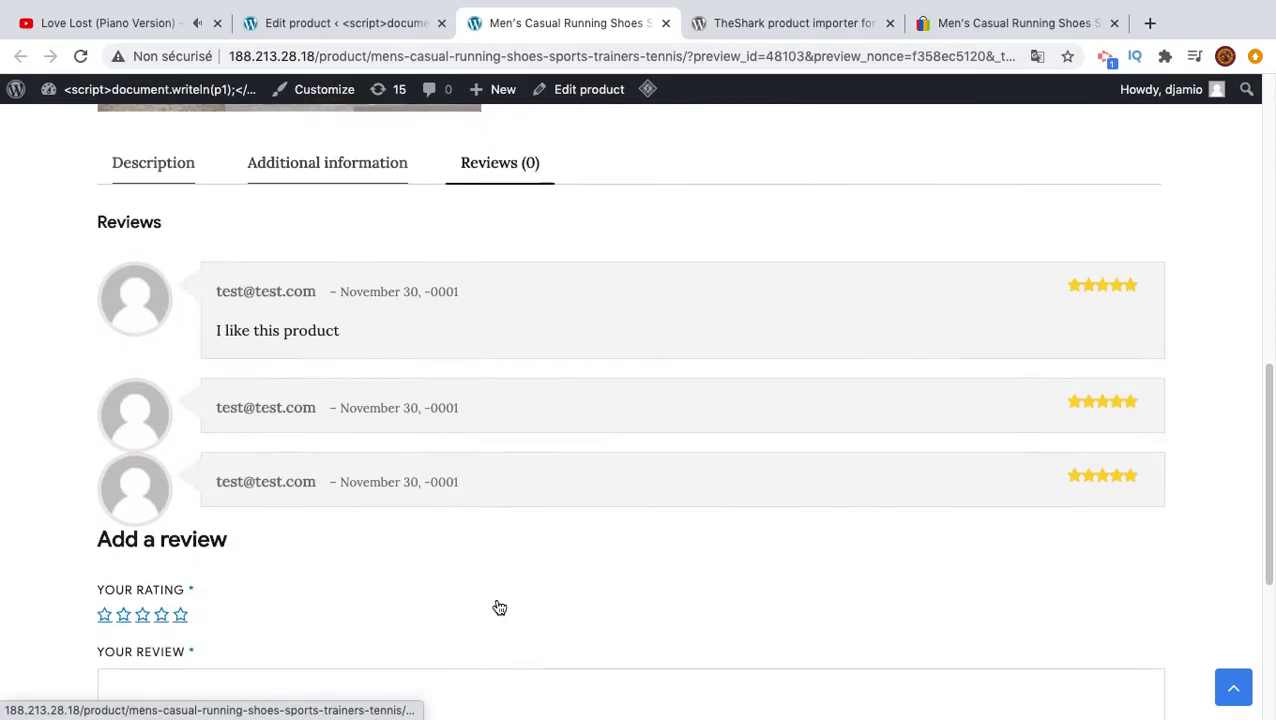
pyautogui.scroll(-1, 399, 462)
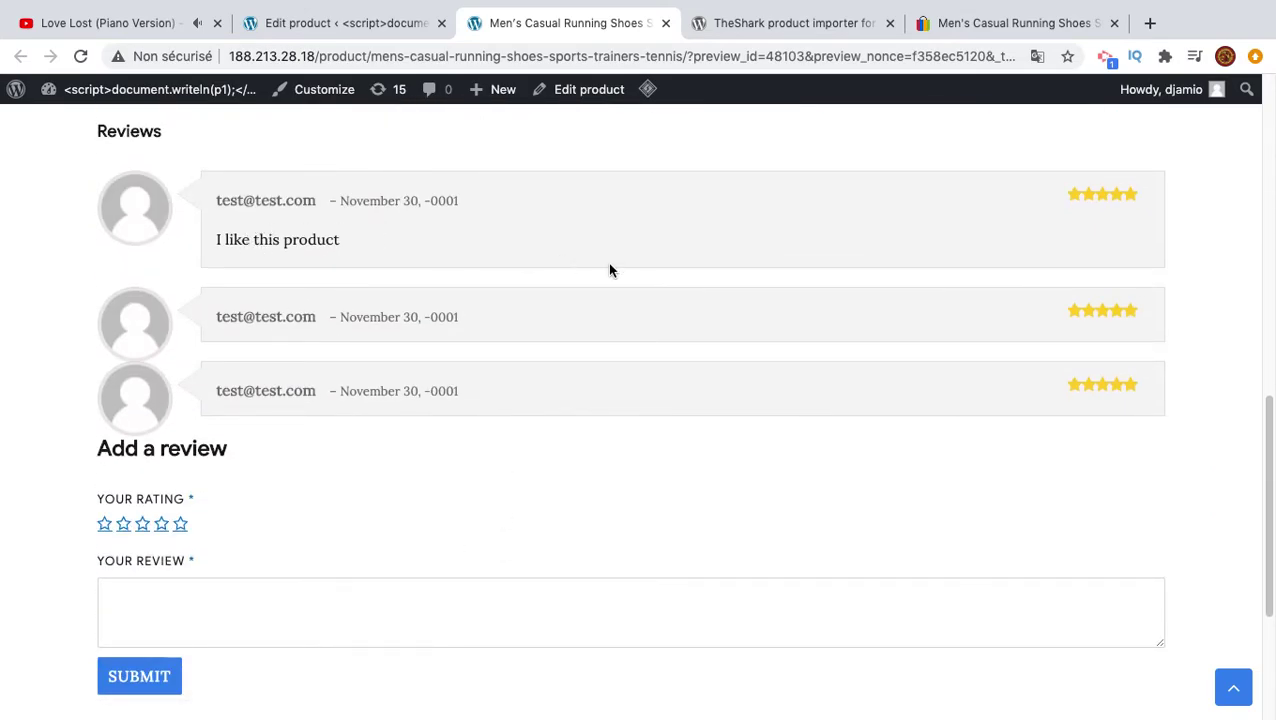
pyautogui.scroll(15, 608, 270)
pyautogui.scroll(-1, 650, 262)
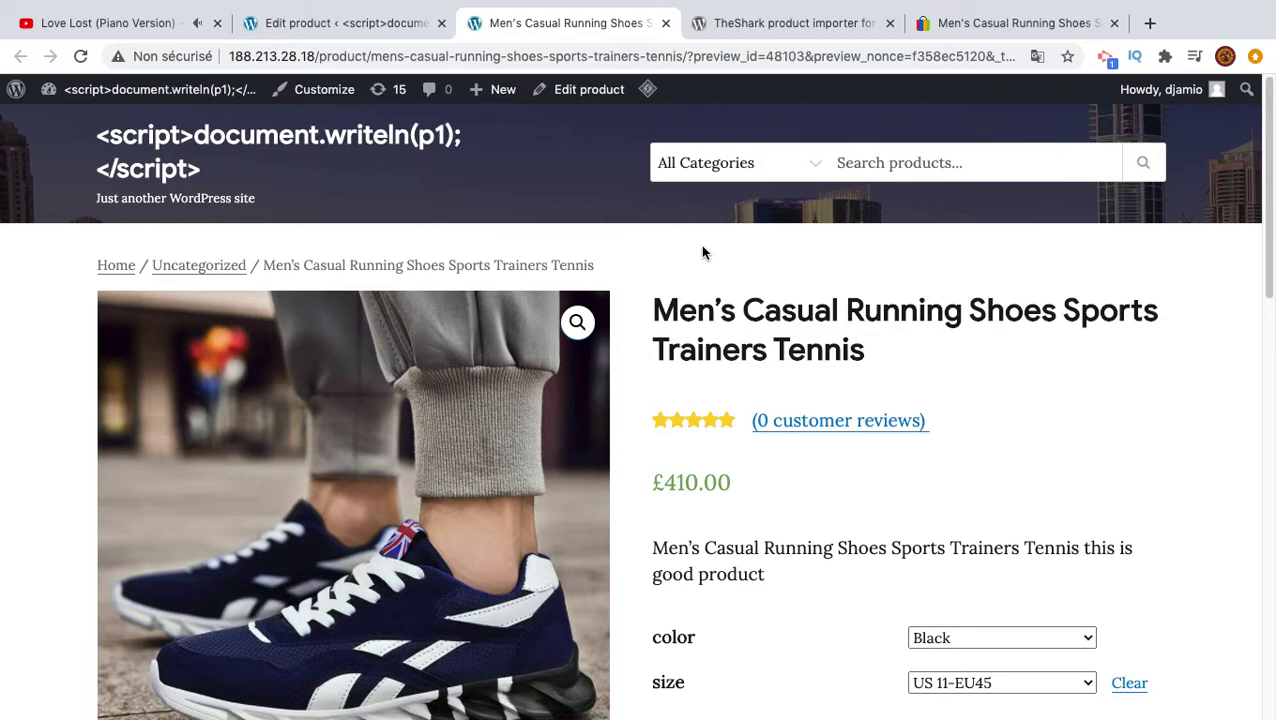
pyautogui.click(283, 24)
# Refresh the imported shoe's stock and price from eBay across all 10 variations.
pyautogui.scroll(-3, 93, 587)
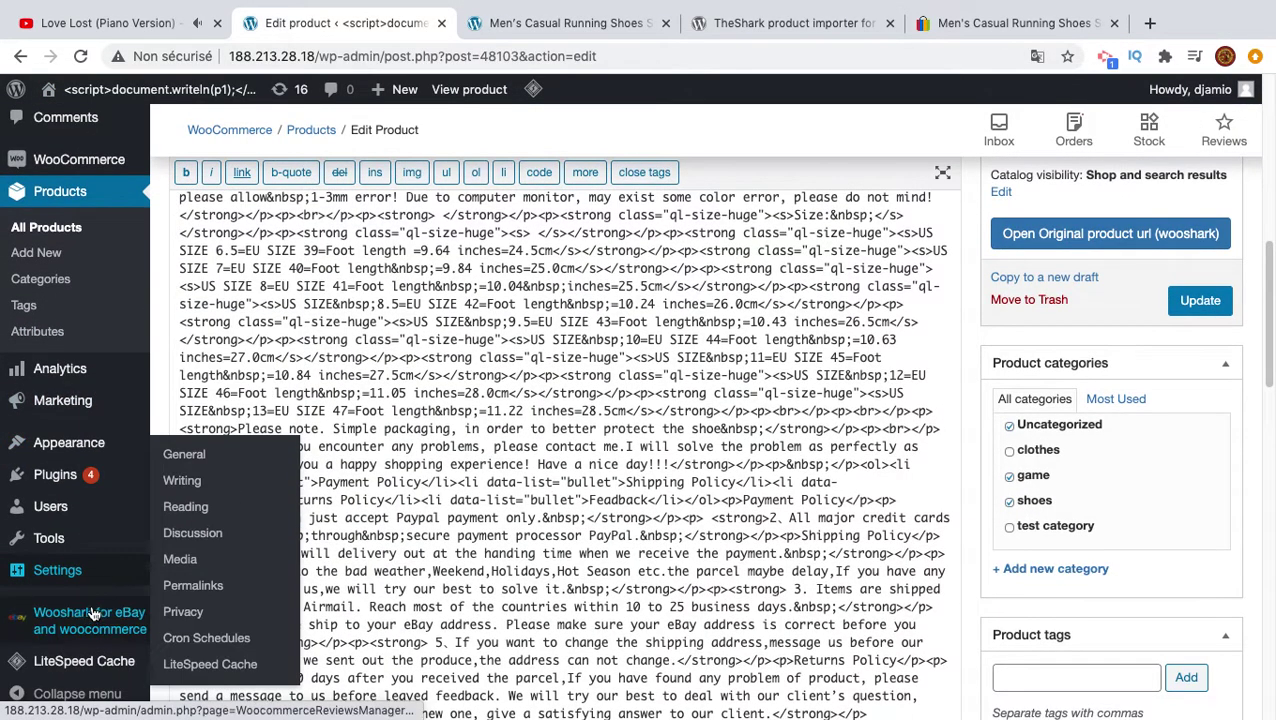
pyautogui.click(88, 620)
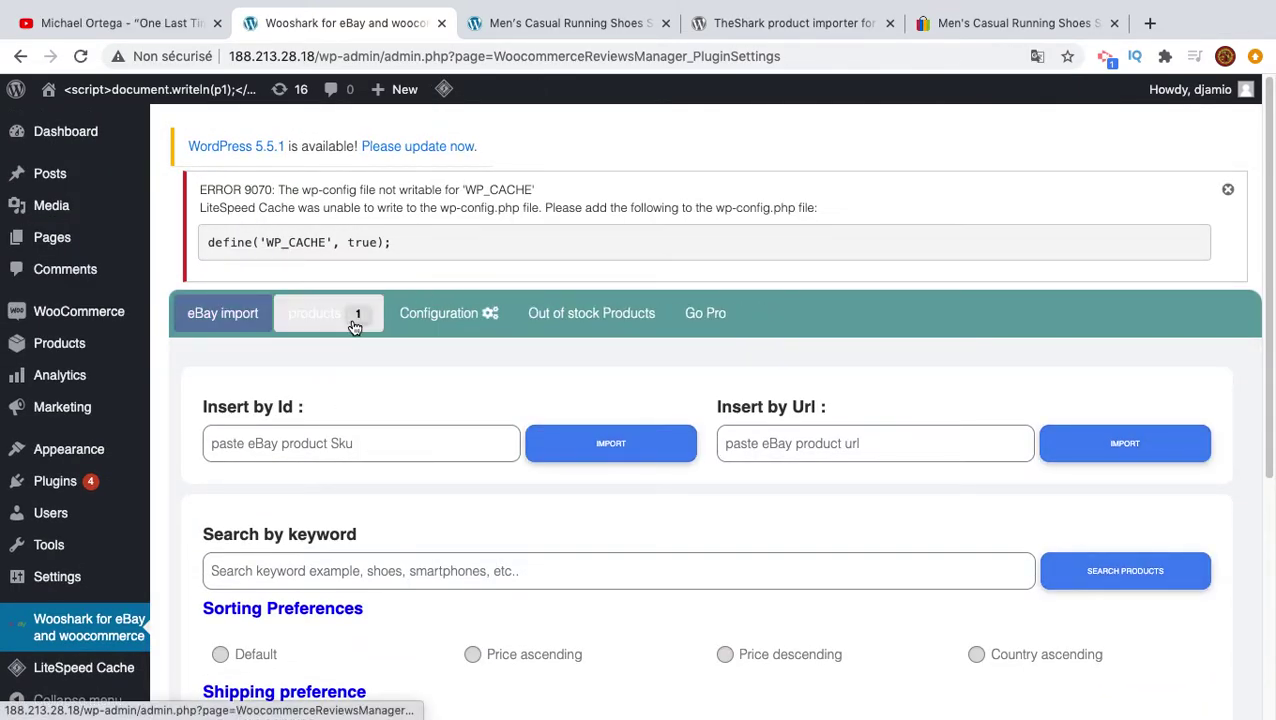
pyautogui.click(354, 327)
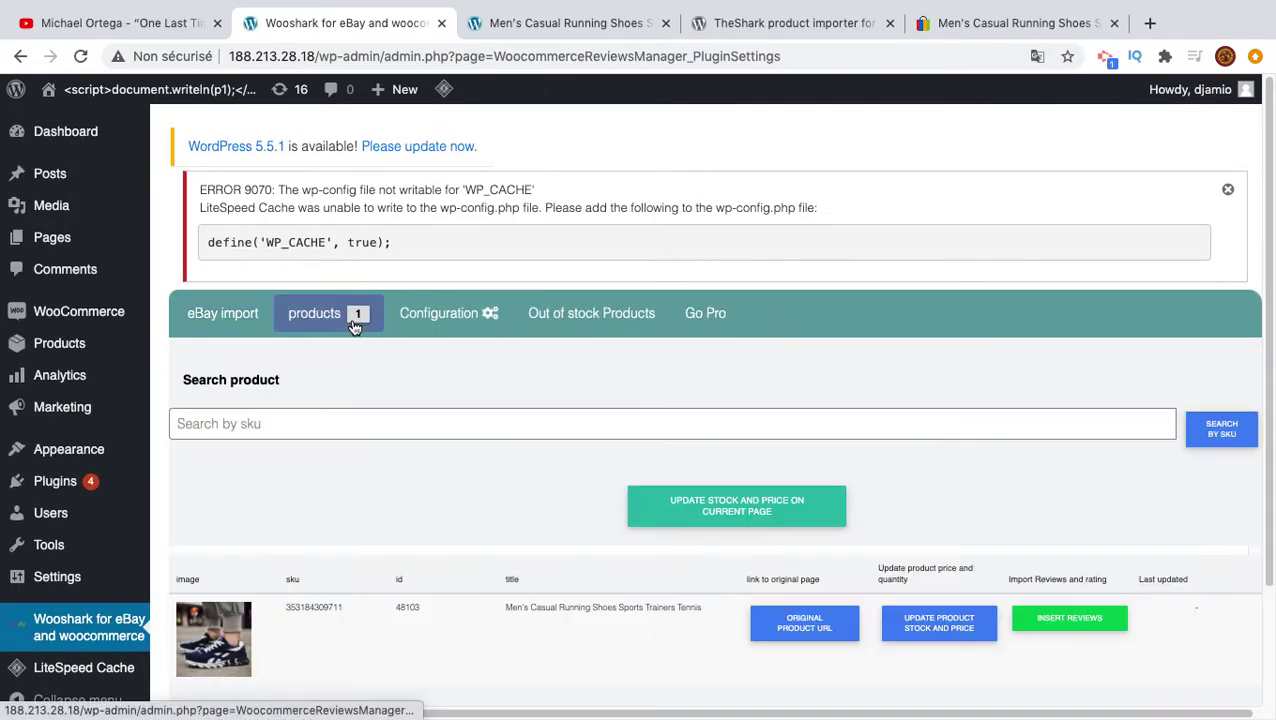
pyautogui.scroll(-3, 588, 522)
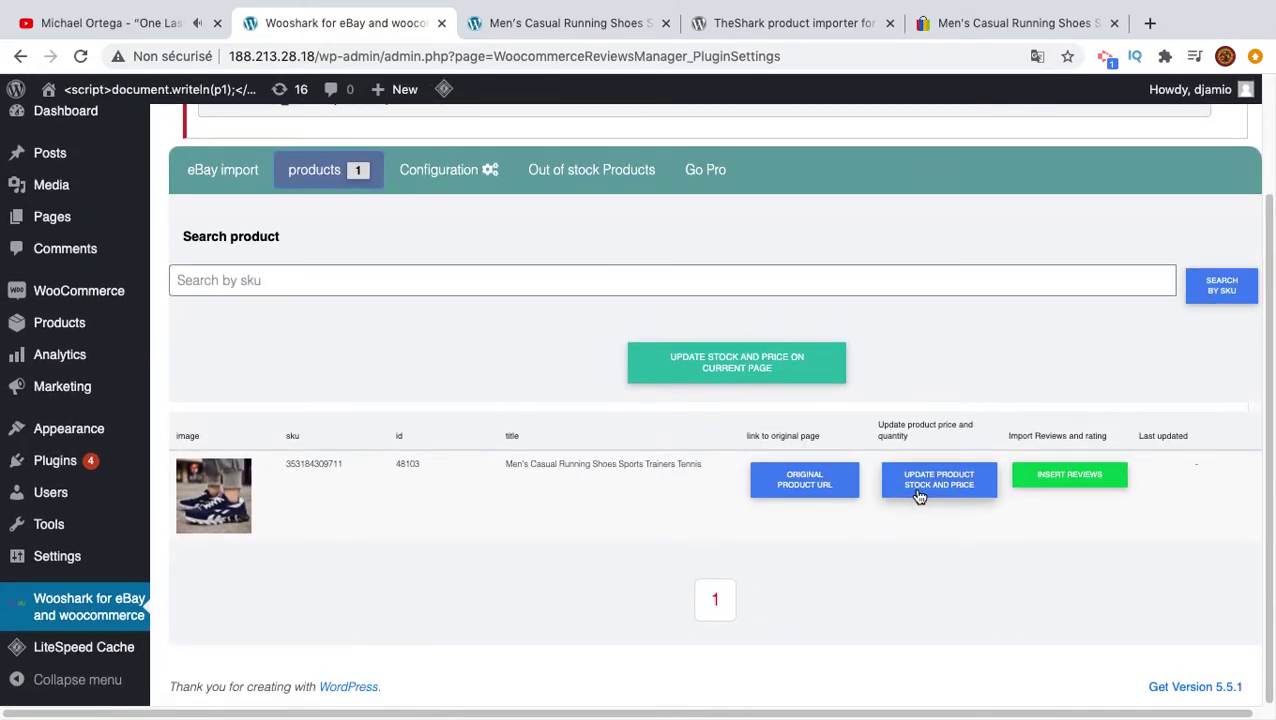
pyautogui.click(927, 490)
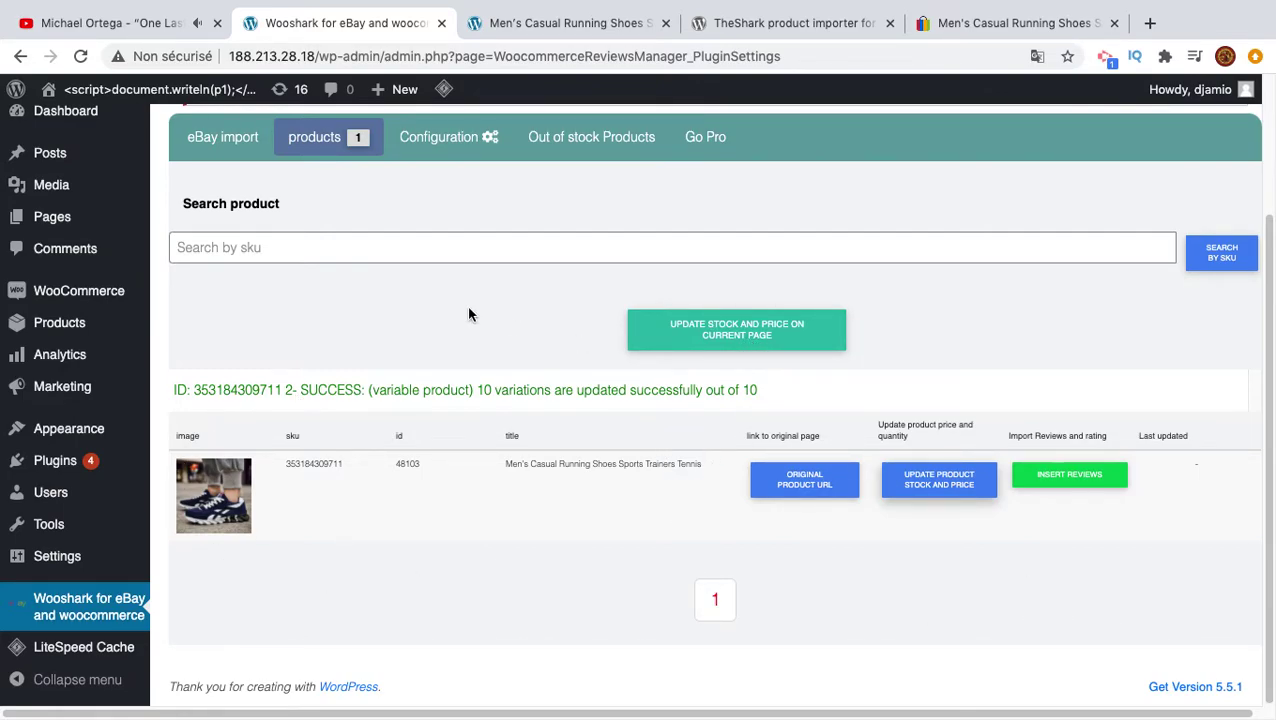
pyautogui.scroll(1, 485, 251)
# Review WooShark's price markup, replace text, import and locale settings, then return to eBay import.
pyautogui.click(470, 190)
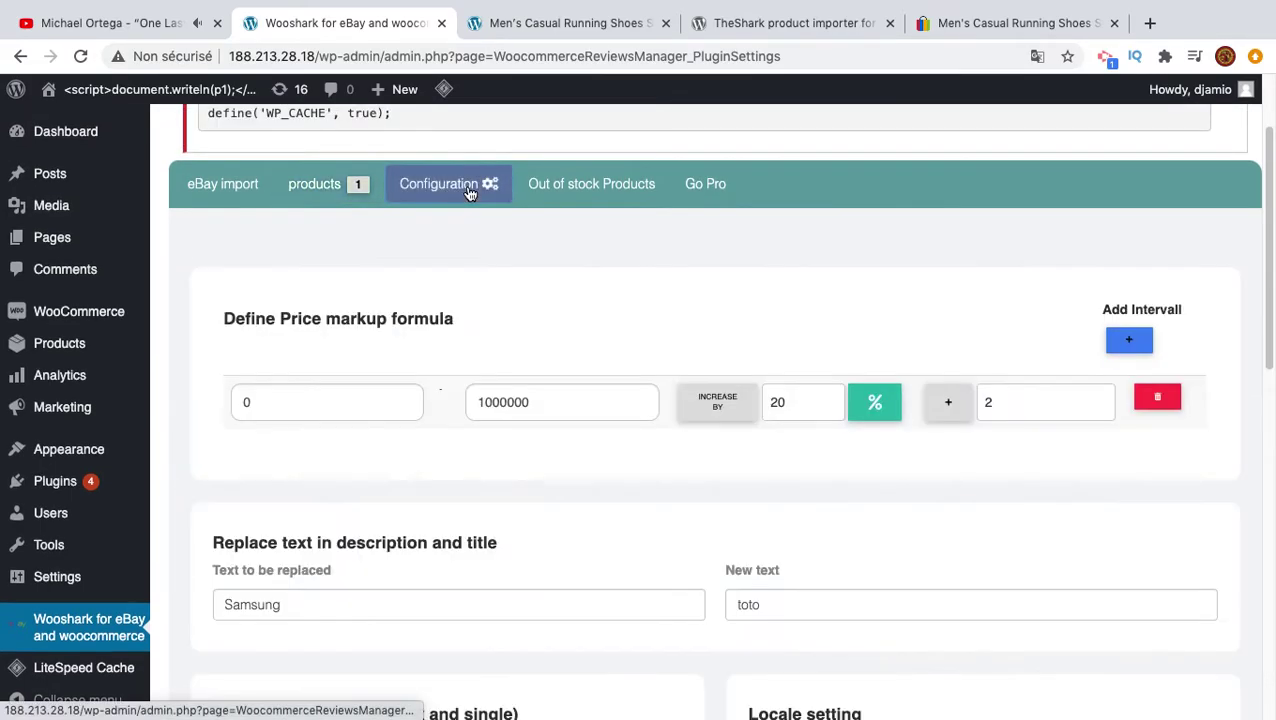
pyautogui.scroll(-5, 503, 435)
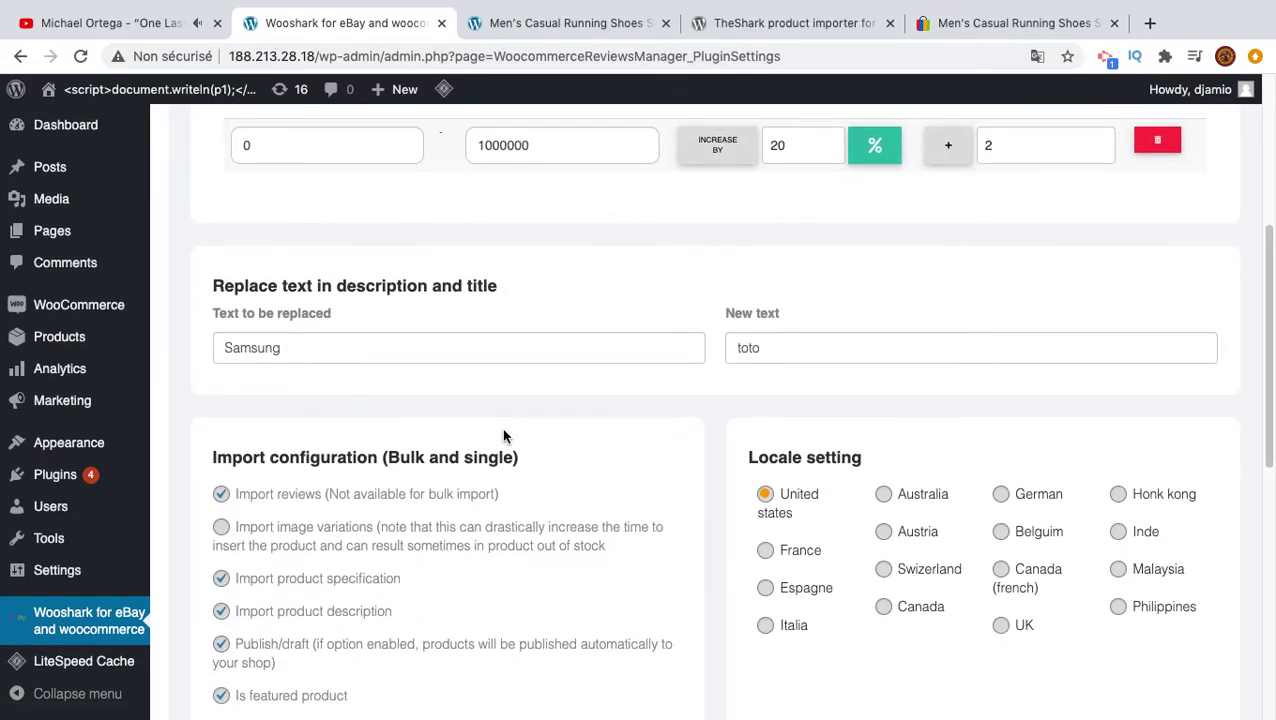
pyautogui.scroll(-4, 504, 436)
pyautogui.scroll(-2, 504, 436)
pyautogui.scroll(8, 504, 436)
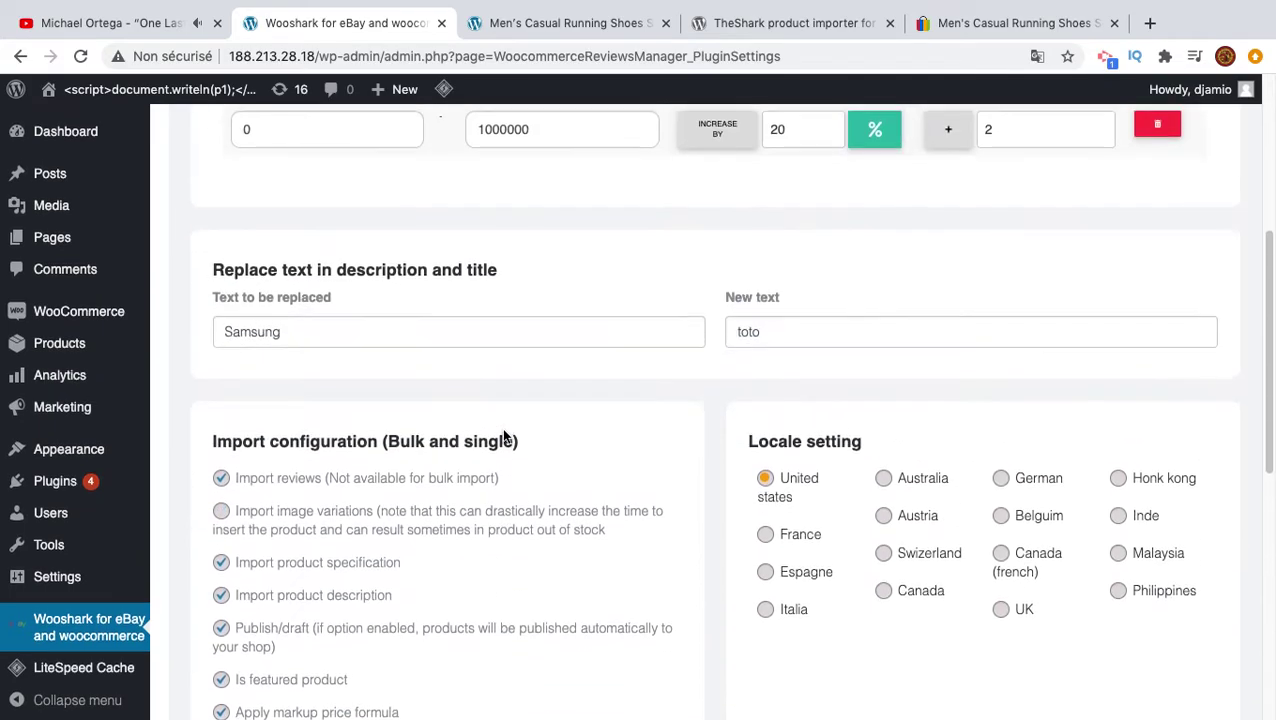
pyautogui.scroll(5, 504, 436)
pyautogui.scroll(-3, 504, 436)
pyautogui.scroll(1, 504, 436)
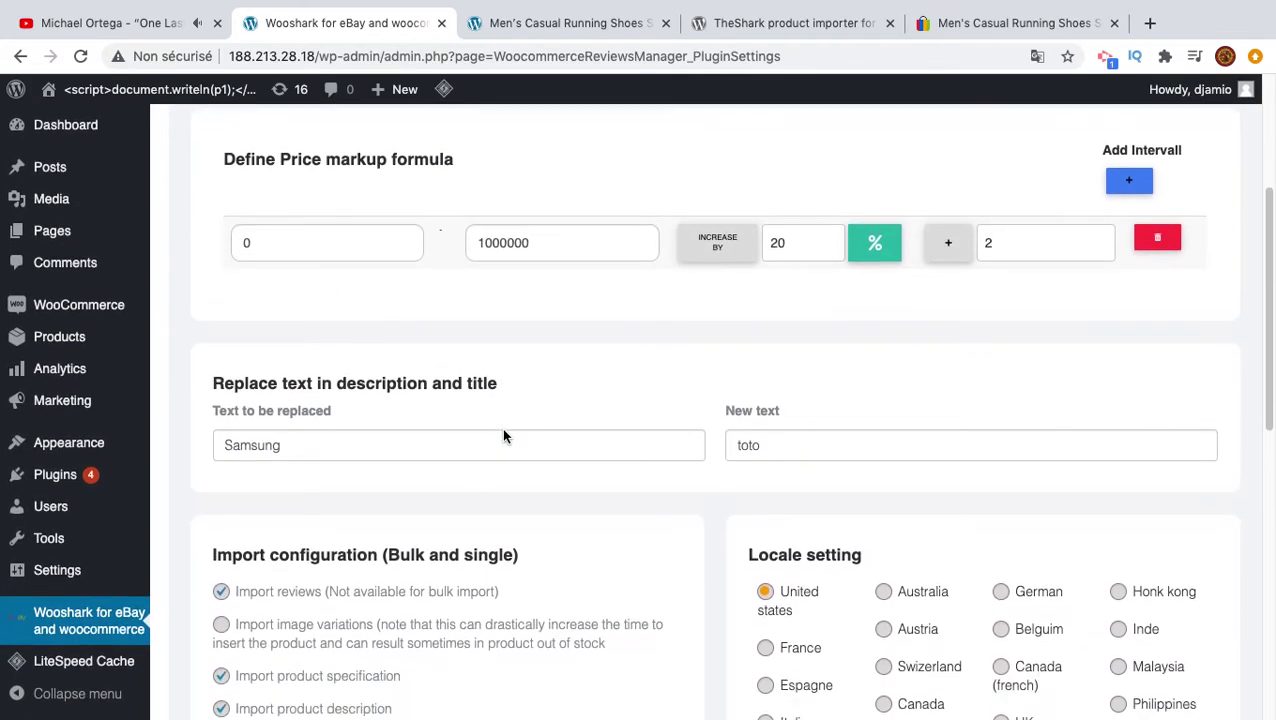
pyautogui.scroll(-2, 504, 436)
pyautogui.scroll(8, 504, 436)
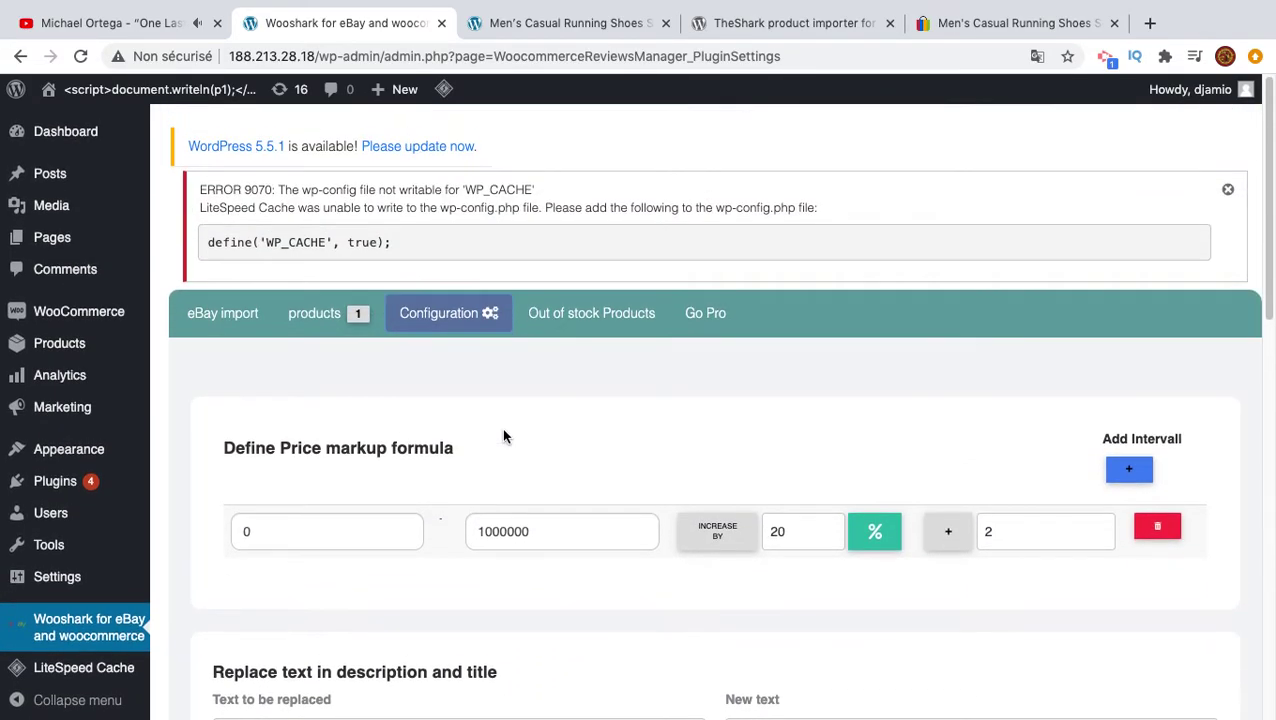
pyautogui.click(229, 316)
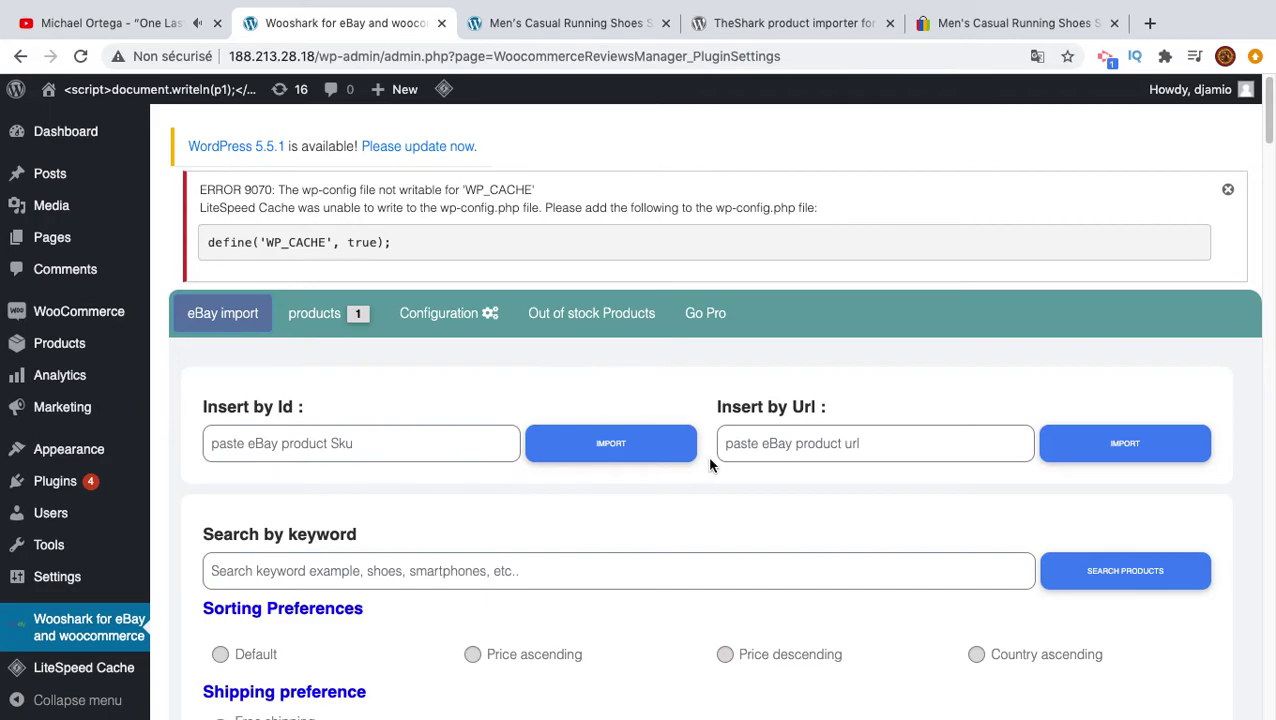
# Scroll through the EBAY-US adidas shoe results to the 16-page pagination and back up.
pyautogui.scroll(-1, 710, 463)
pyautogui.scroll(-1, 710, 460)
pyautogui.scroll(-4, 710, 460)
pyautogui.scroll(-1, 711, 456)
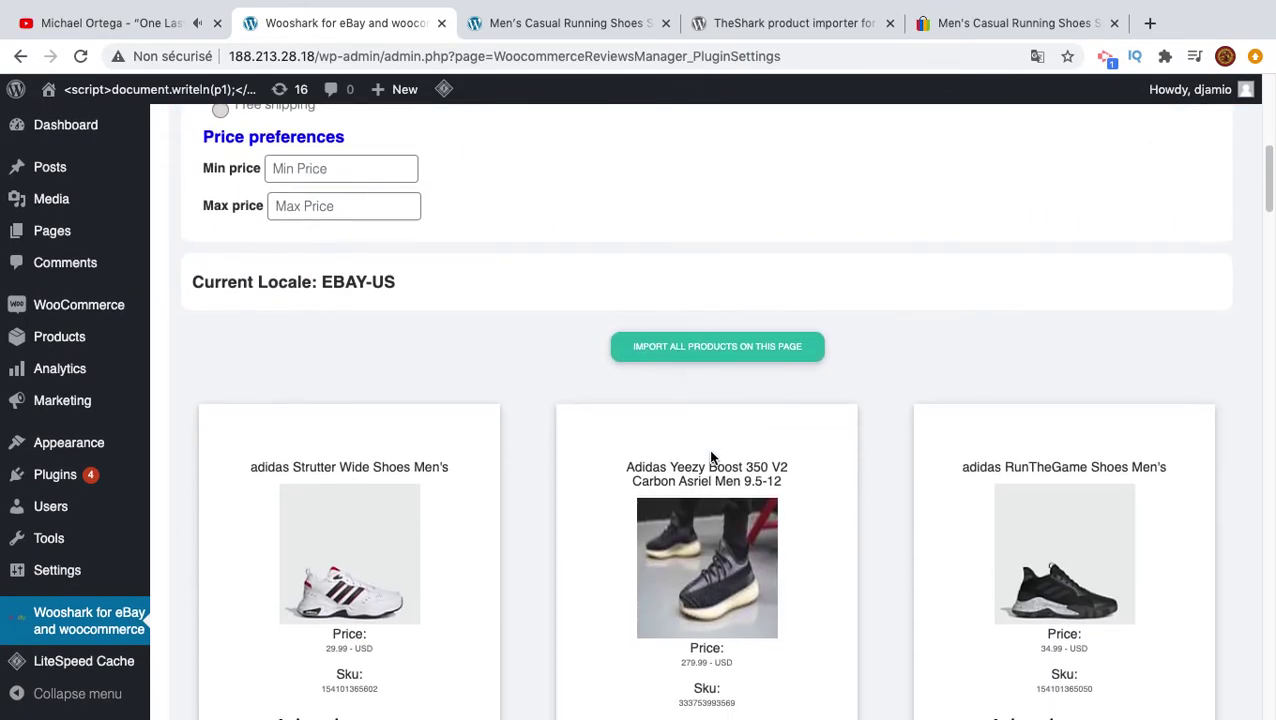
pyautogui.scroll(-2, 708, 449)
pyautogui.scroll(-1, 708, 449)
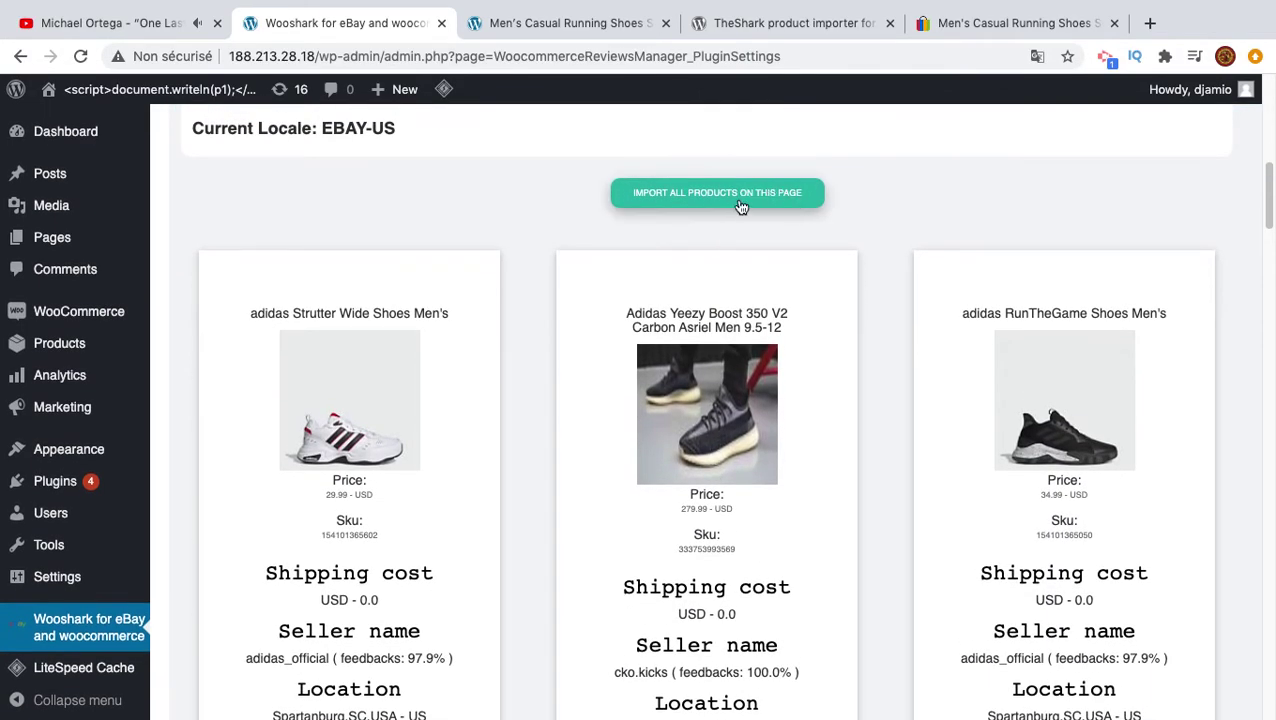
pyautogui.scroll(-3, 632, 251)
pyautogui.scroll(-3, 632, 251)
pyautogui.scroll(-5, 630, 255)
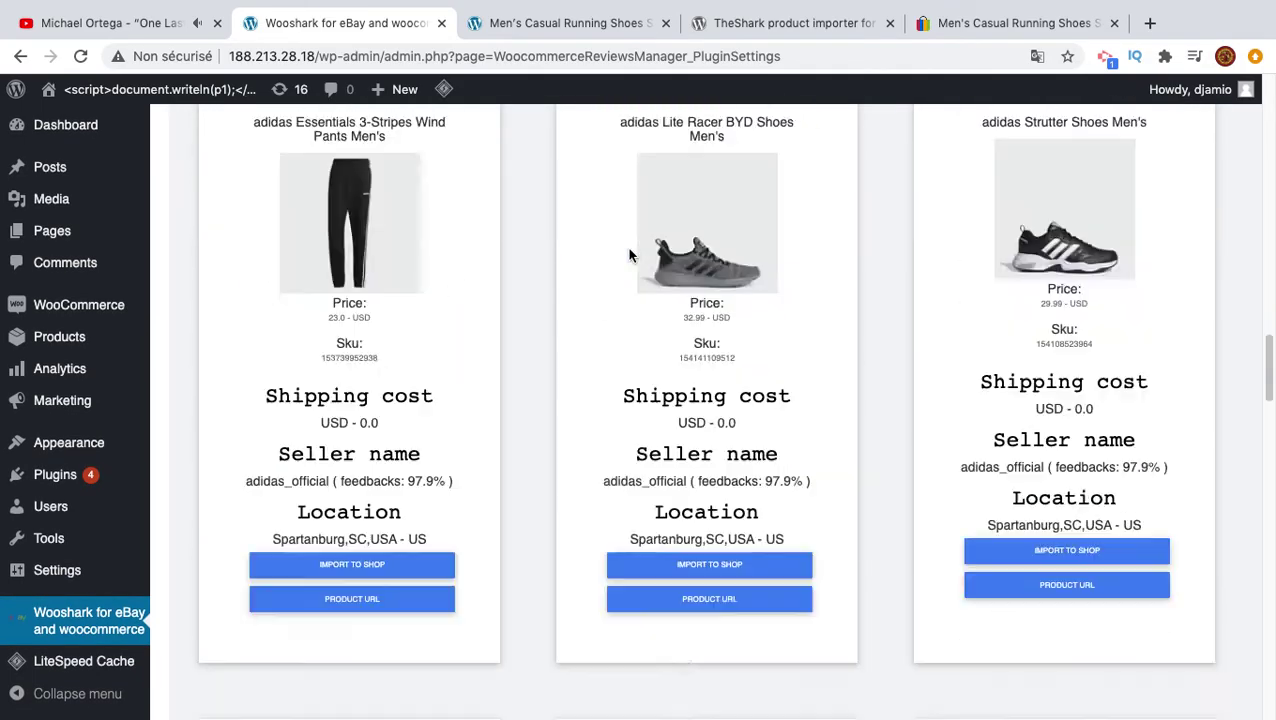
pyautogui.scroll(-5, 630, 255)
pyautogui.scroll(-5, 630, 255)
pyautogui.scroll(-5, 630, 255)
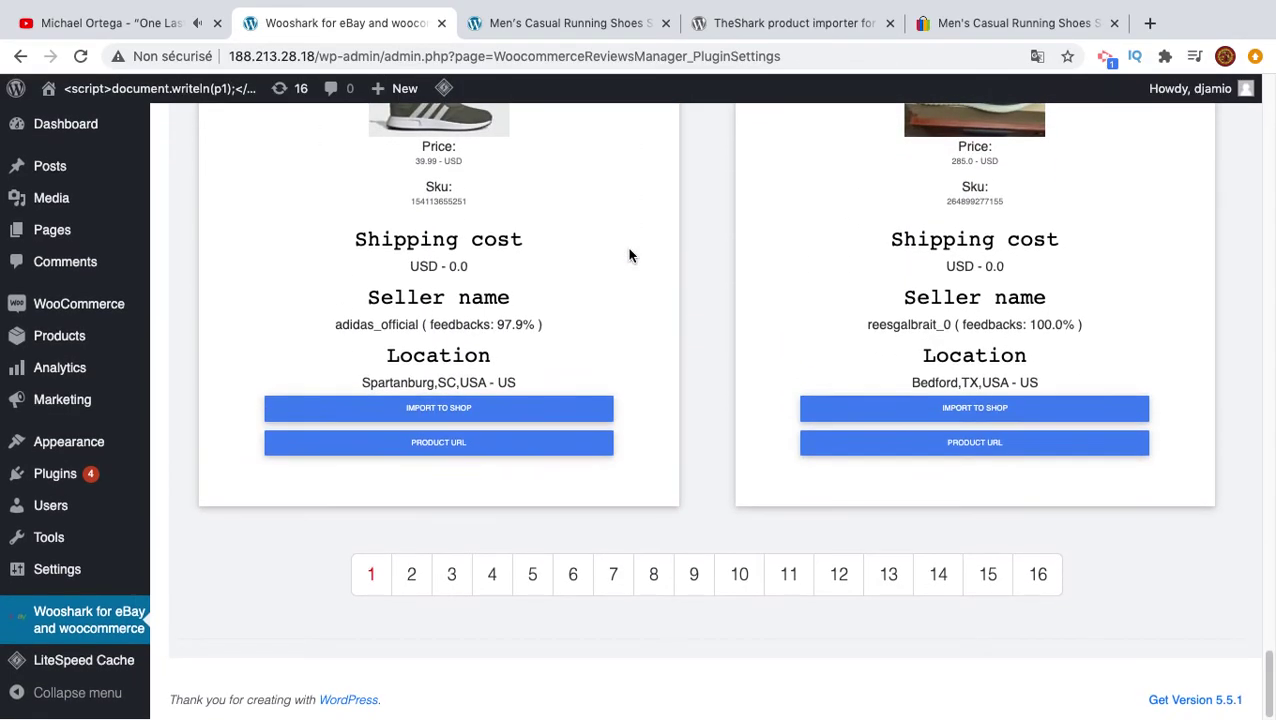
pyautogui.scroll(10, 629, 255)
pyautogui.scroll(5, 629, 255)
pyautogui.scroll(5, 629, 255)
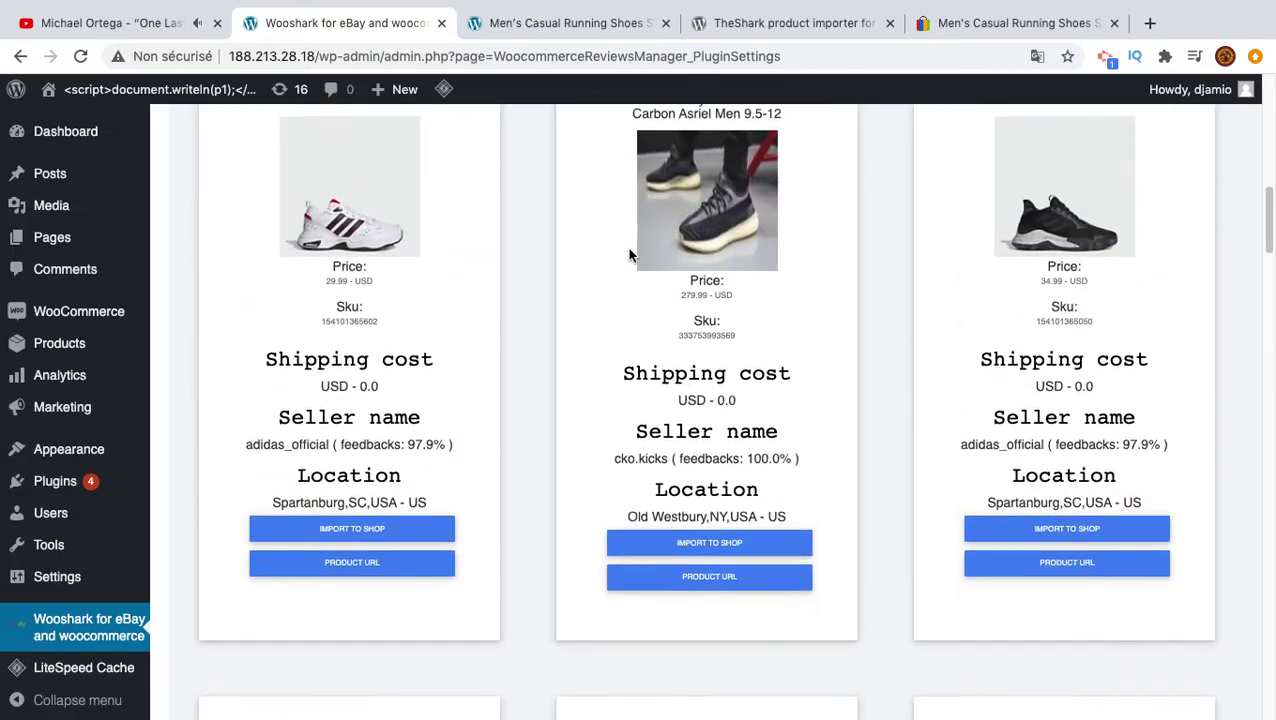
pyautogui.scroll(10, 629, 255)
pyautogui.scroll(-2, 629, 255)
pyautogui.scroll(-1, 629, 255)
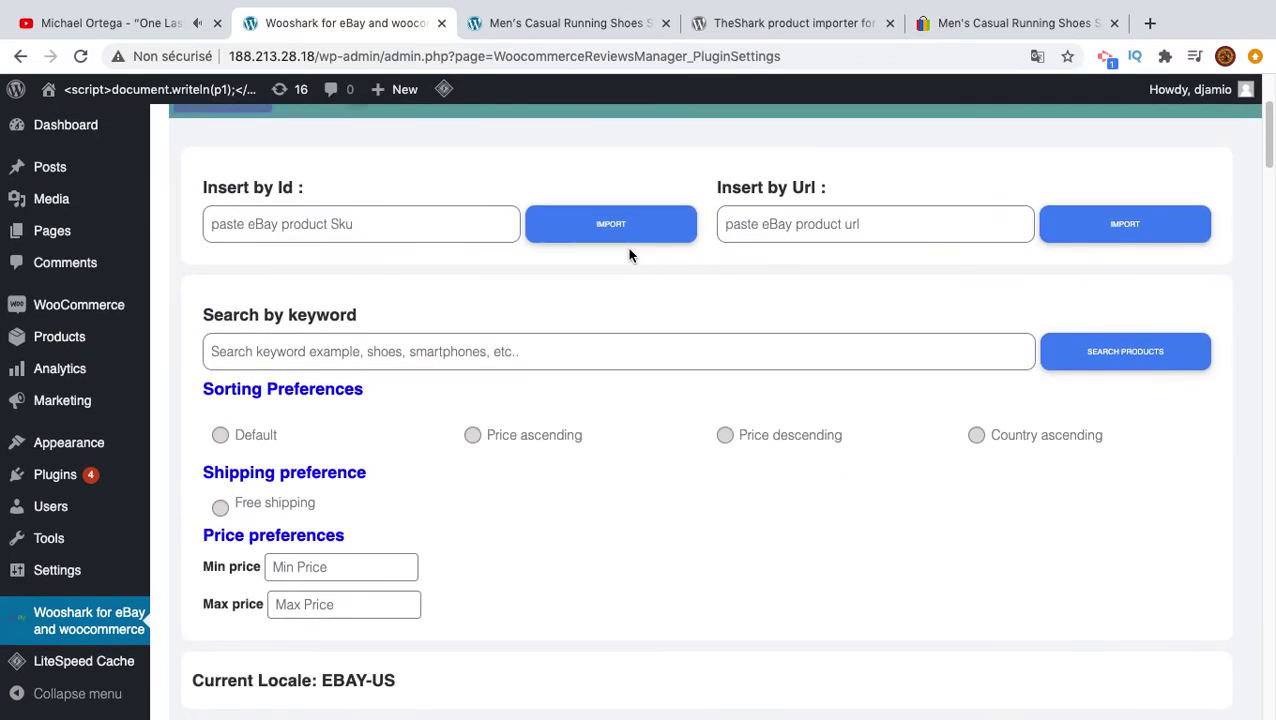